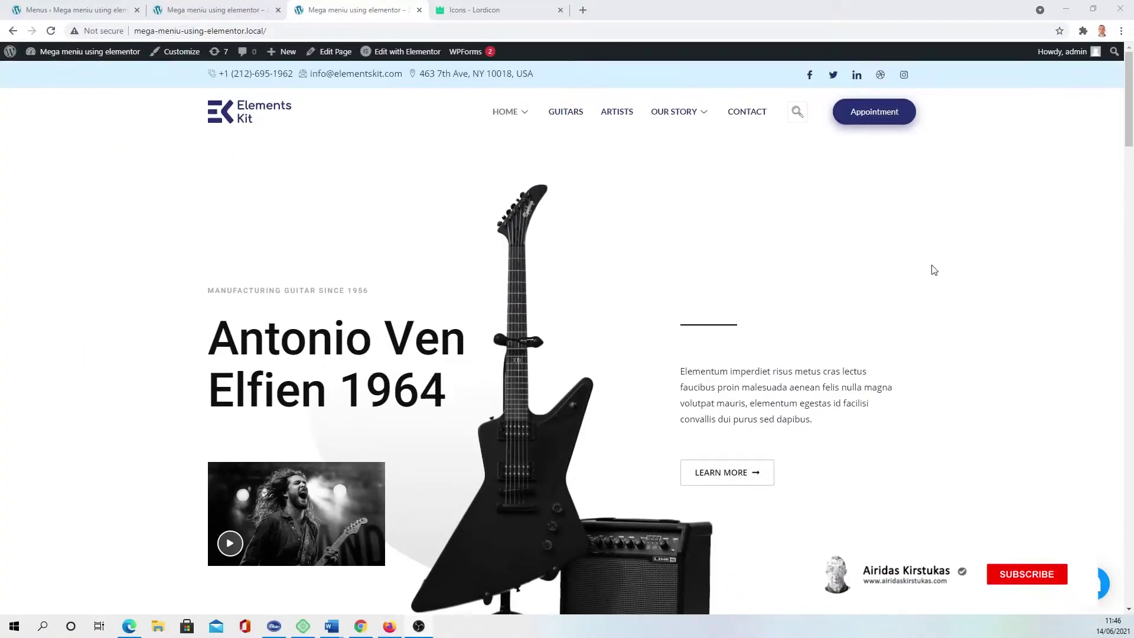
Open the site's front page in a new tab and go to its Guitars page.
{"action": "mouse_move", "coordinate": [672, 103]}
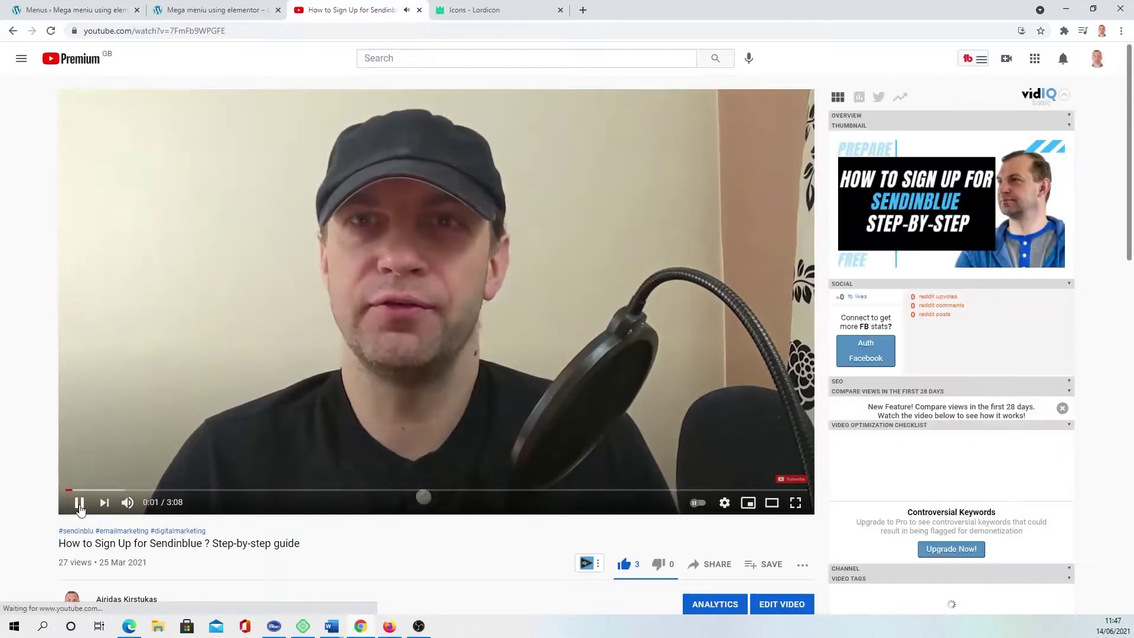
{"action": "key", "text": "alt+Left"}
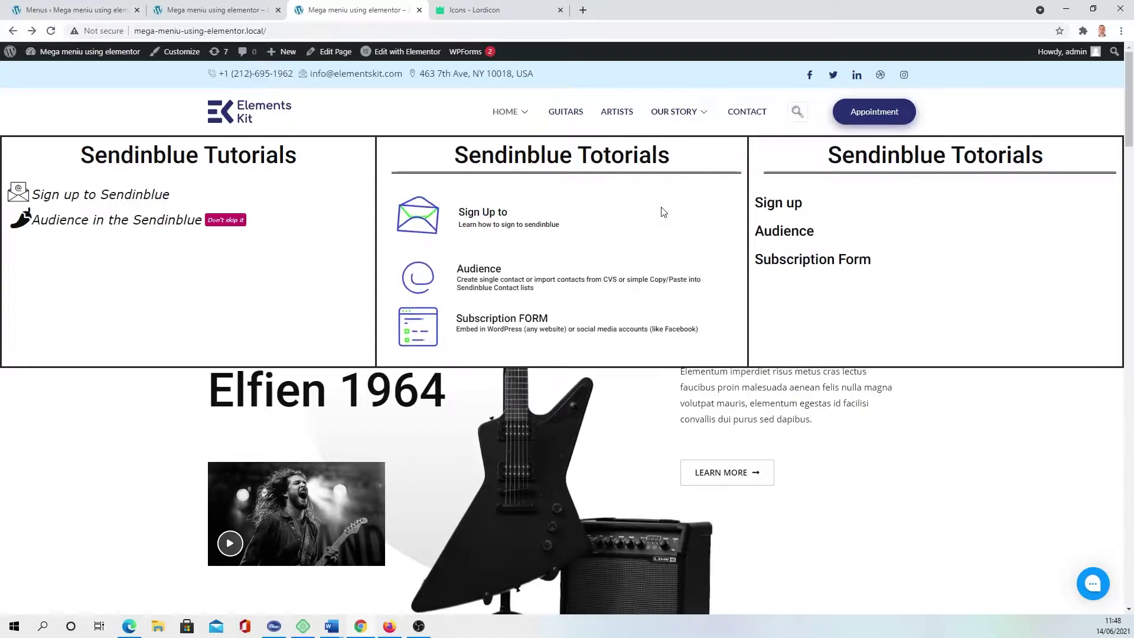
{"action": "mouse_move", "coordinate": [10, 54]}
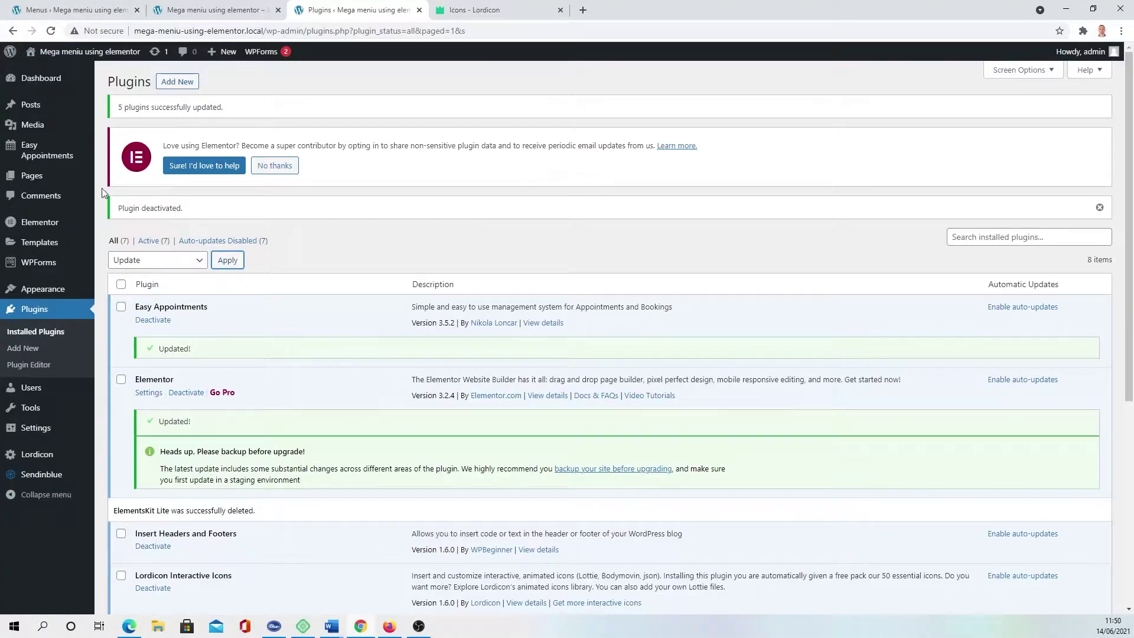
{"action": "mouse_move", "coordinate": [53, 52]}
{"action": "right_click", "coordinate": [43, 75]}
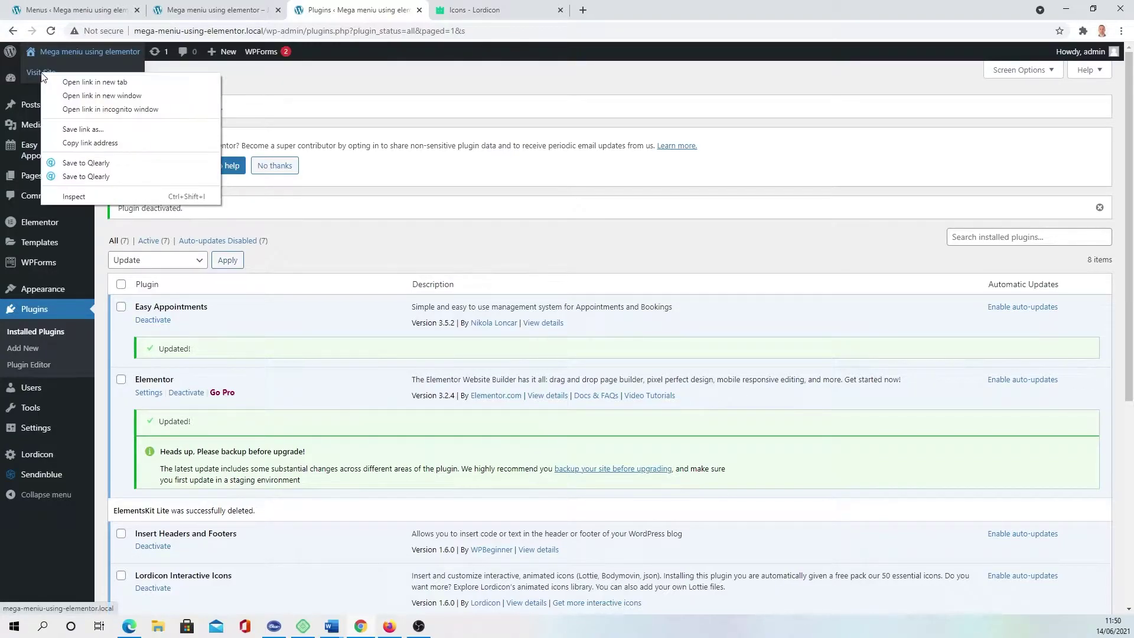
{"action": "left_click", "coordinate": [118, 83]}
{"action": "key", "text": "ctrl+Tab"}
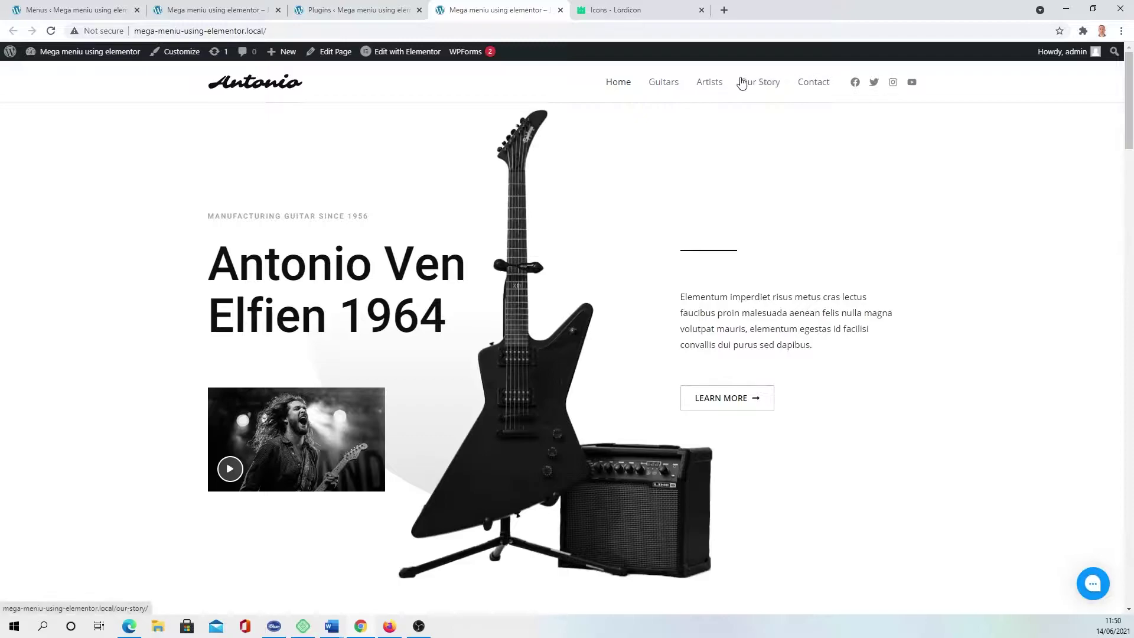
{"action": "left_click", "coordinate": [660, 86]}
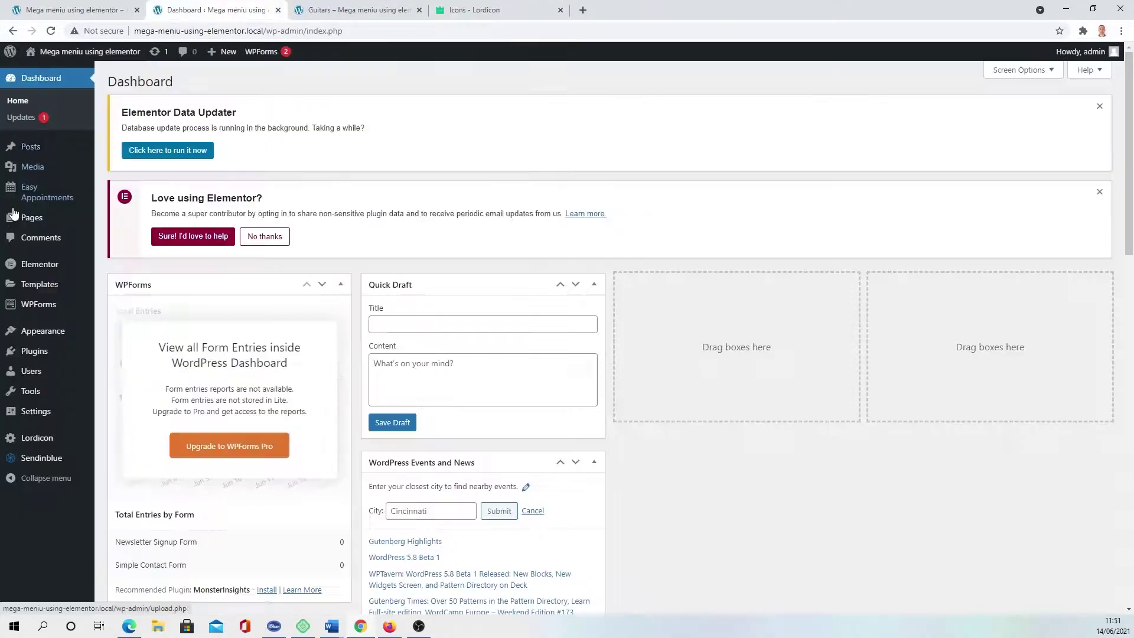
Search for ElementsKit under Plugins > Add New, then install and activate it.
{"action": "left_click", "coordinate": [30, 357]}
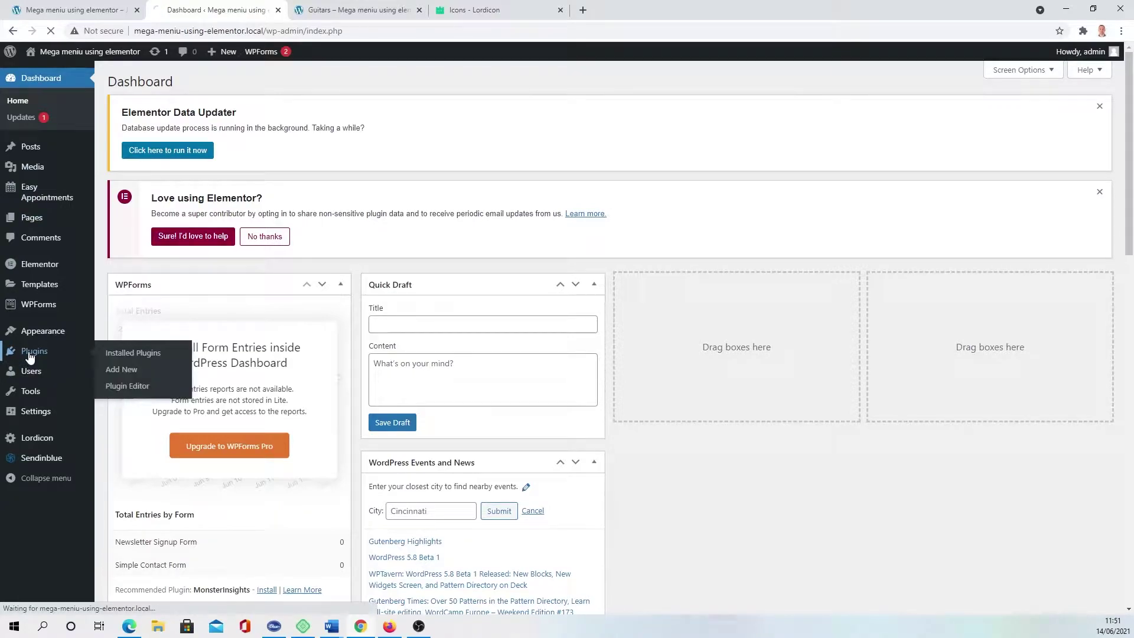
{"action": "left_click", "coordinate": [121, 370]}
{"action": "left_click", "coordinate": [1012, 284]}
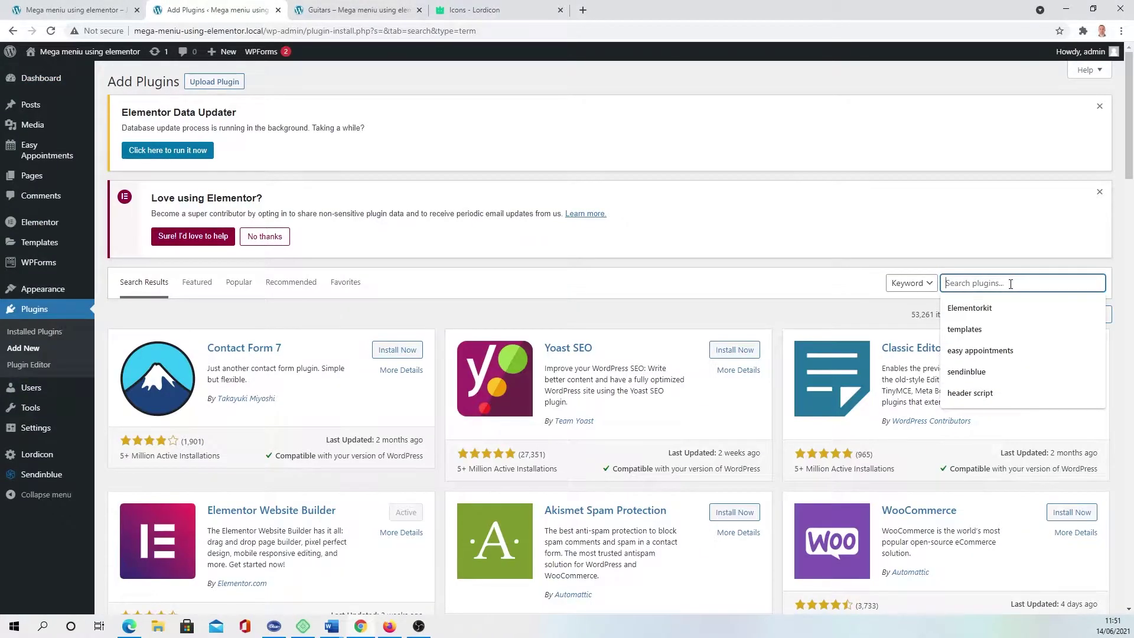
{"action": "type", "text": "ElementsKit"}
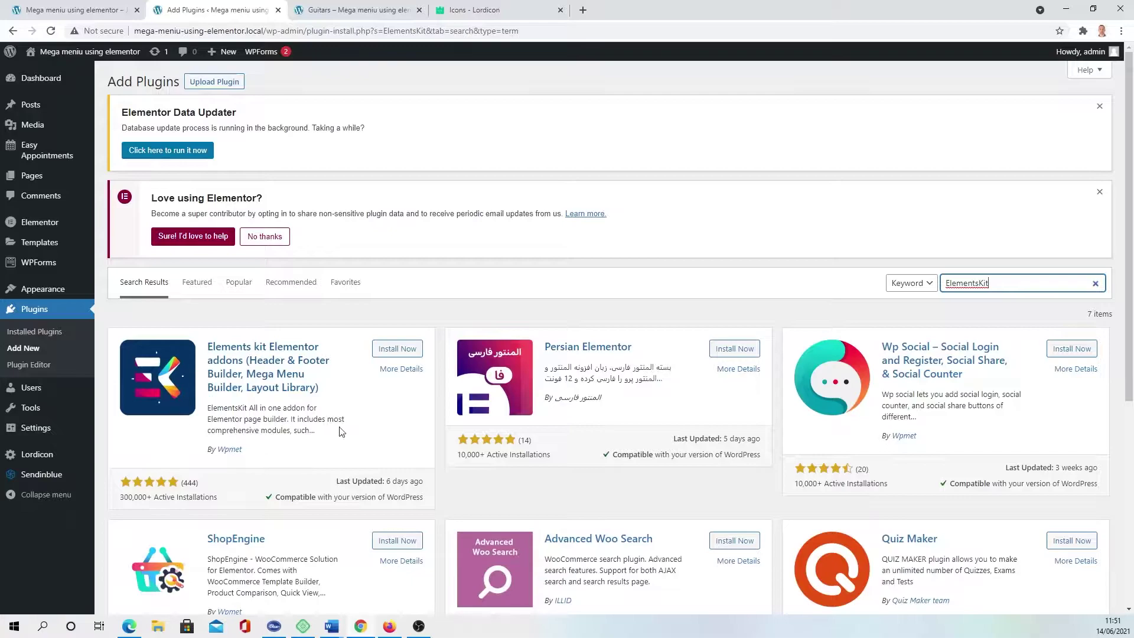
{"action": "left_click", "coordinate": [397, 351]}
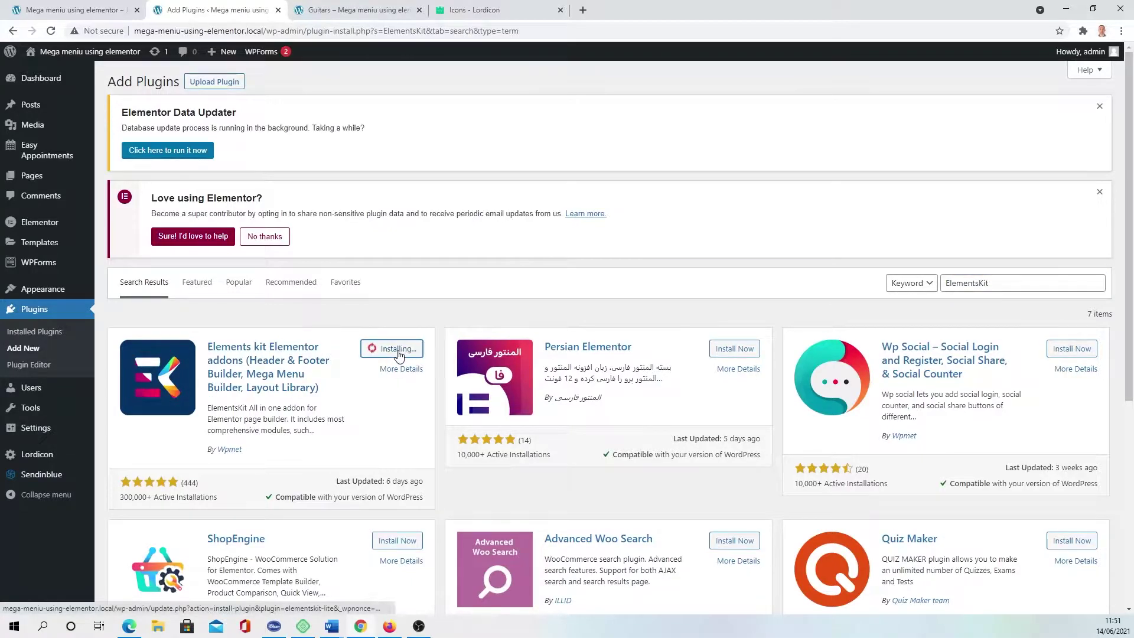
{"action": "left_click", "coordinate": [398, 349]}
{"action": "mouse_move", "coordinate": [46, 270]}
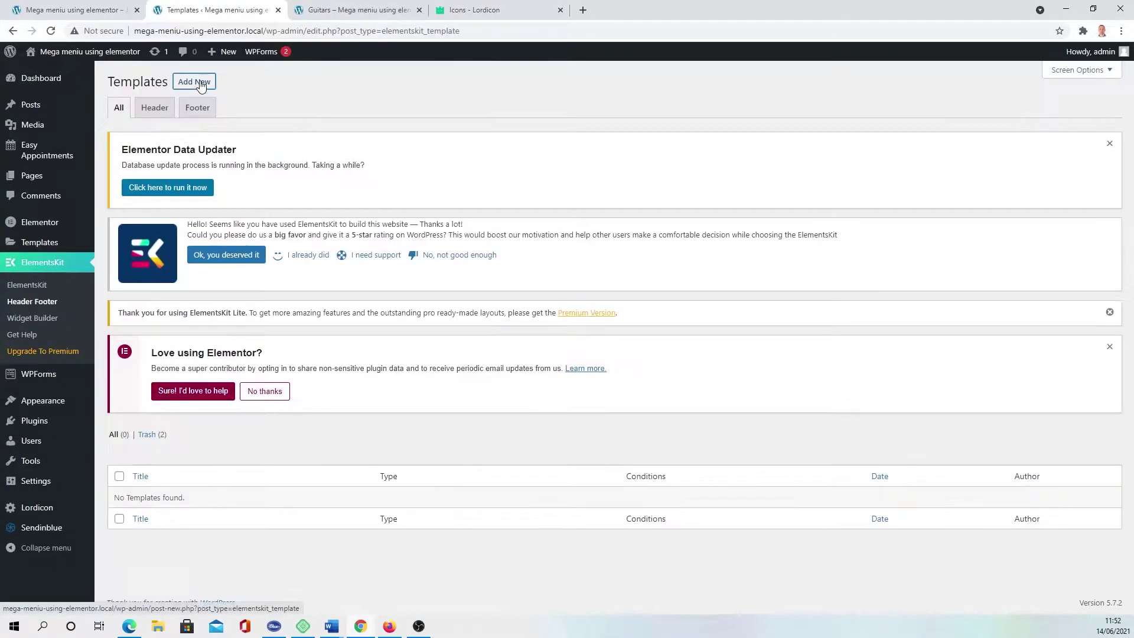
Create a template titled 'Header' for the Entire Site, switch Activation on, and save it.
{"action": "left_click", "coordinate": [200, 83]}
{"action": "left_click", "coordinate": [519, 235]}
{"action": "type", "text": "Header"}
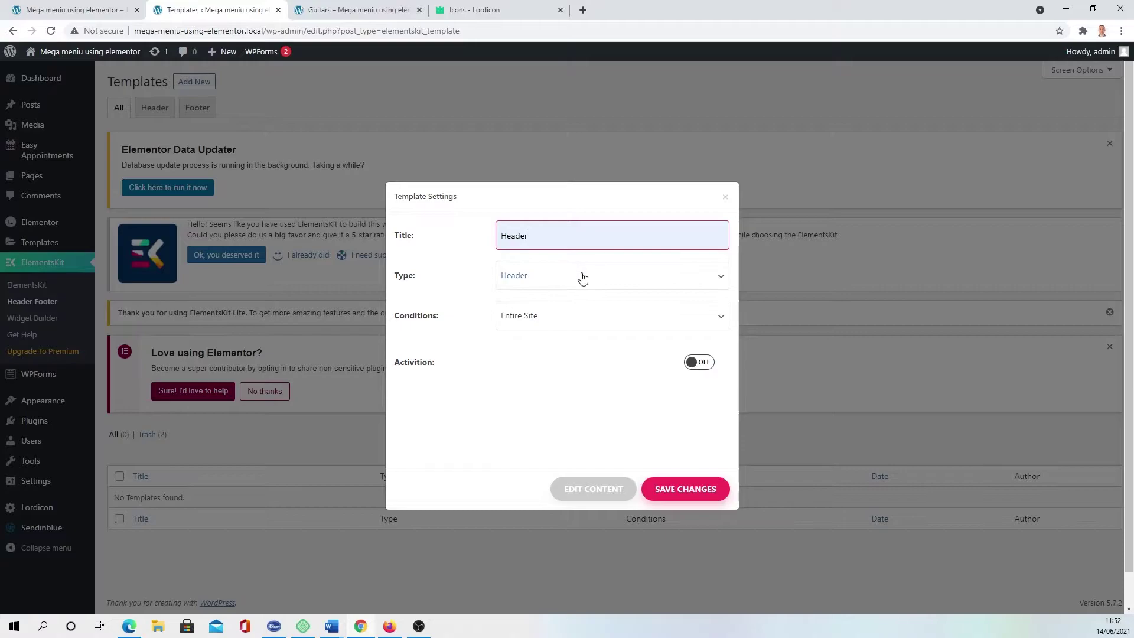
{"action": "left_click", "coordinate": [583, 320]}
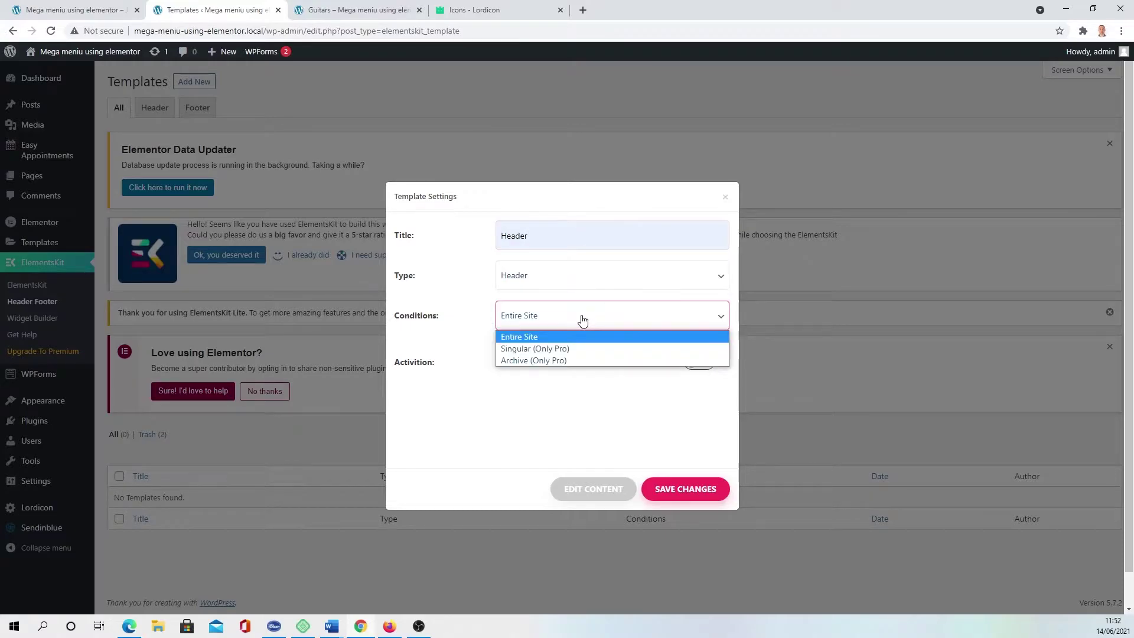
{"action": "left_click", "coordinate": [535, 336]}
{"action": "left_click", "coordinate": [703, 367]}
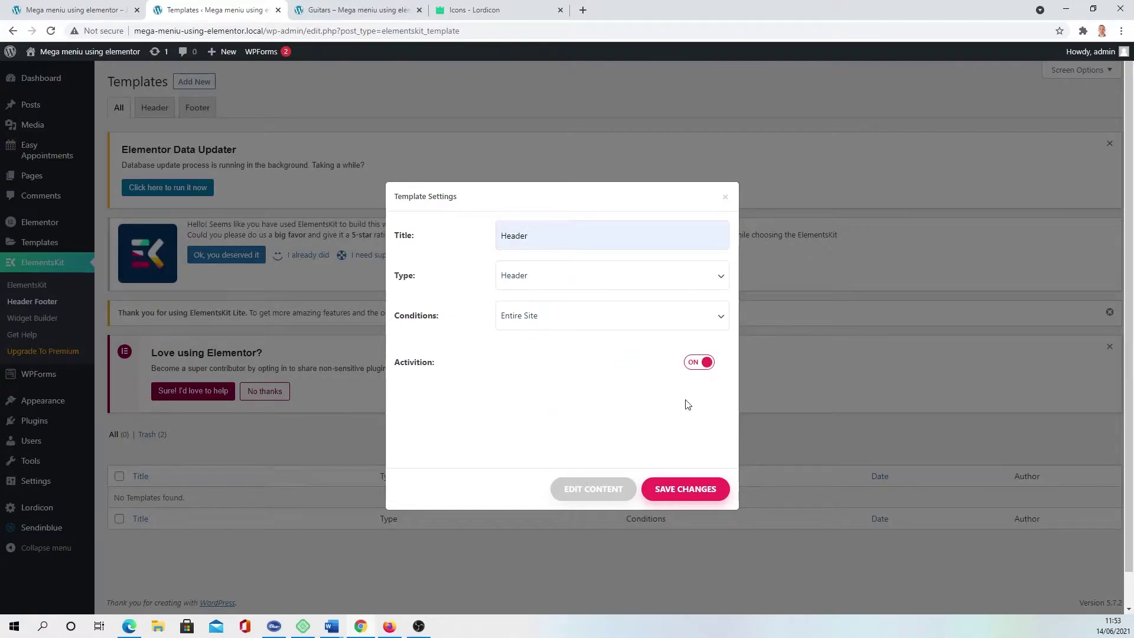
{"action": "left_click", "coordinate": [685, 490]}
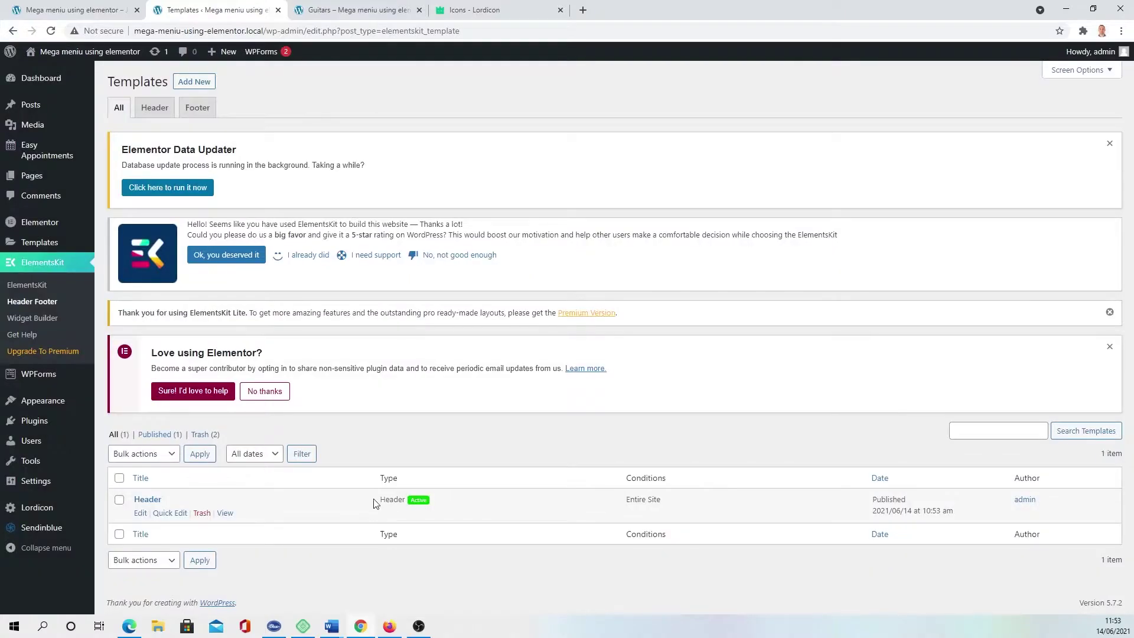
Preview the front page in a new tab, then open the Header template's settings.
{"action": "left_click", "coordinate": [71, 56]}
{"action": "scroll", "coordinate": [494, 179], "scroll_direction": "down", "scroll_amount": 8}
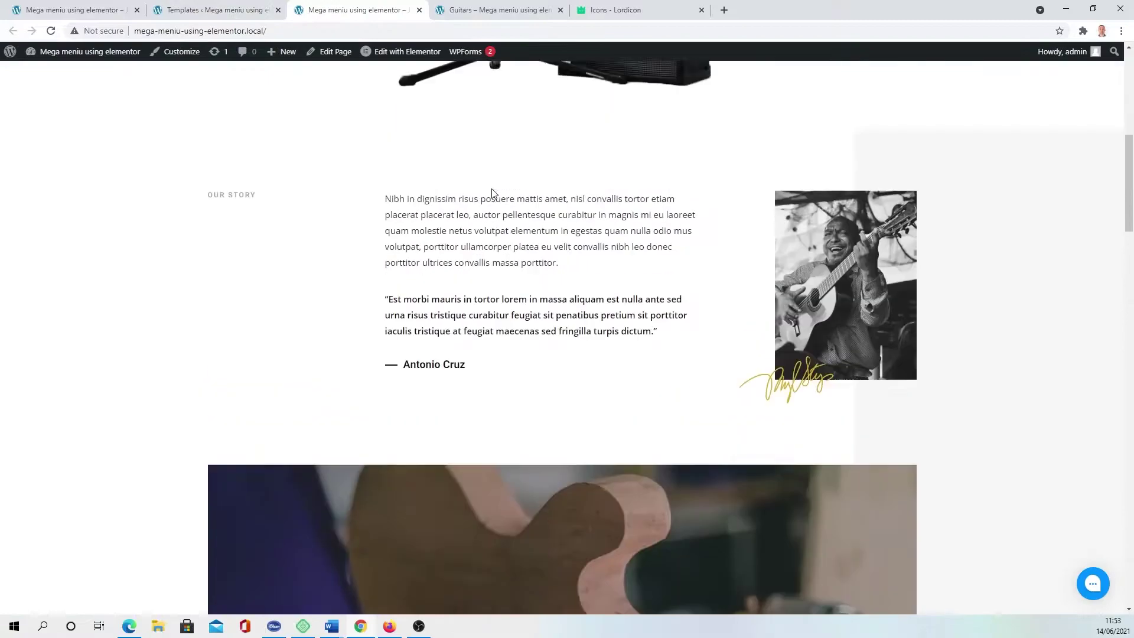
{"action": "scroll", "coordinate": [490, 201], "scroll_direction": "up", "scroll_amount": 8}
{"action": "key", "text": "ctrl+shift+Tab"}
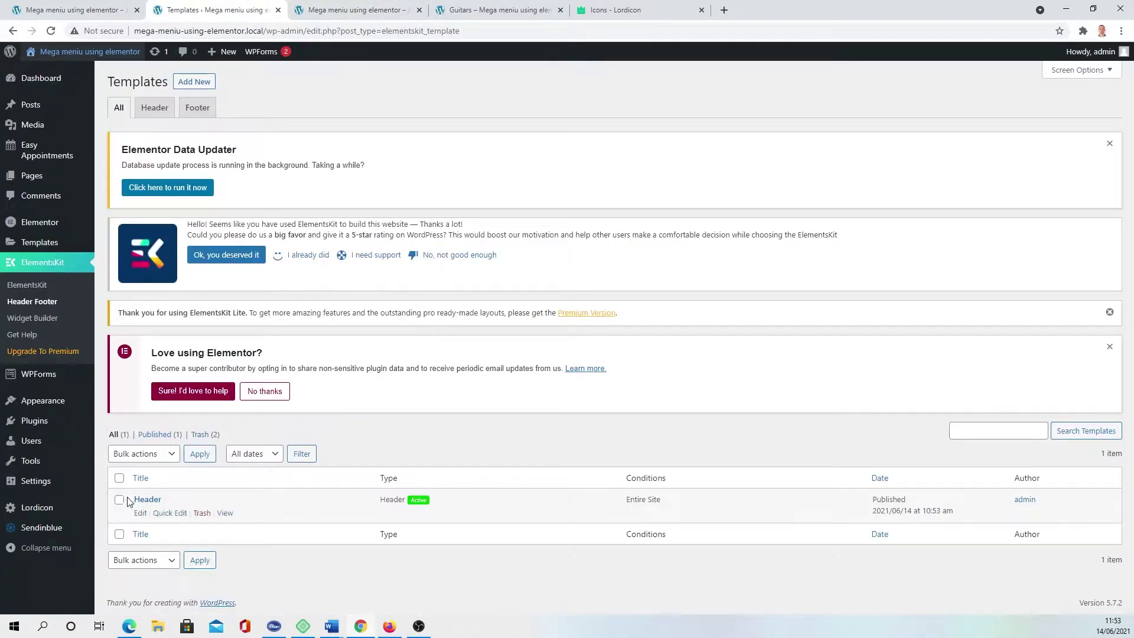
{"action": "left_click", "coordinate": [140, 513]}
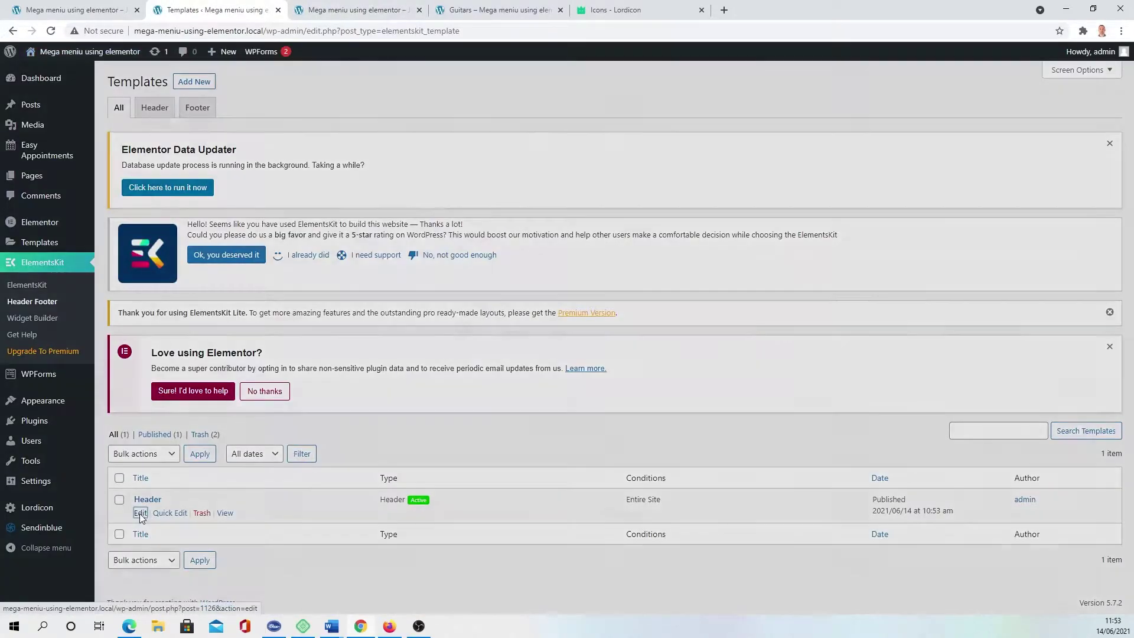
Open the Header template in Elementor and insert a ready-made ElementsKit section from the Header category.
{"action": "left_click", "coordinate": [585, 490]}
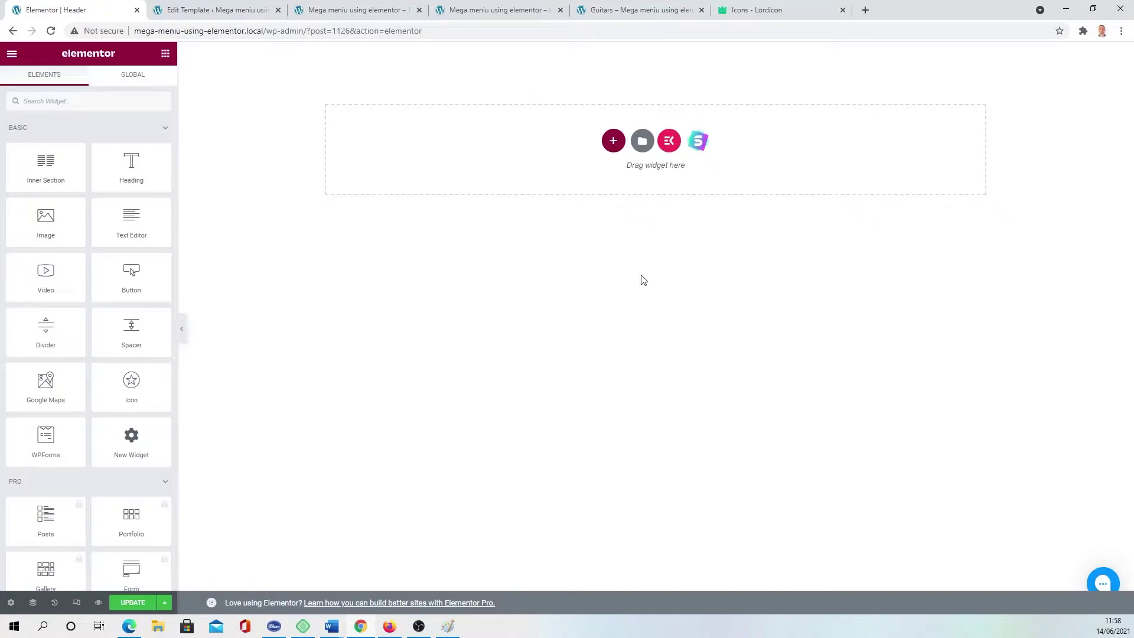
{"action": "left_click", "coordinate": [669, 142]}
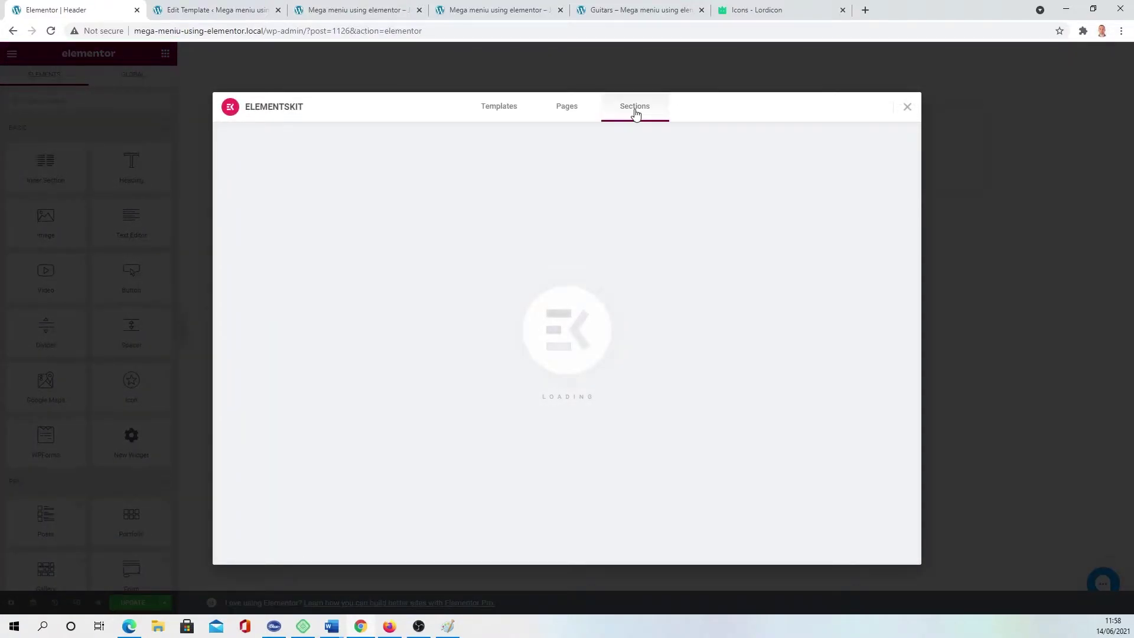
{"action": "scroll", "coordinate": [278, 228], "scroll_direction": "down", "scroll_amount": 2}
{"action": "left_click", "coordinate": [278, 228]}
{"action": "left_click", "coordinate": [465, 306]}
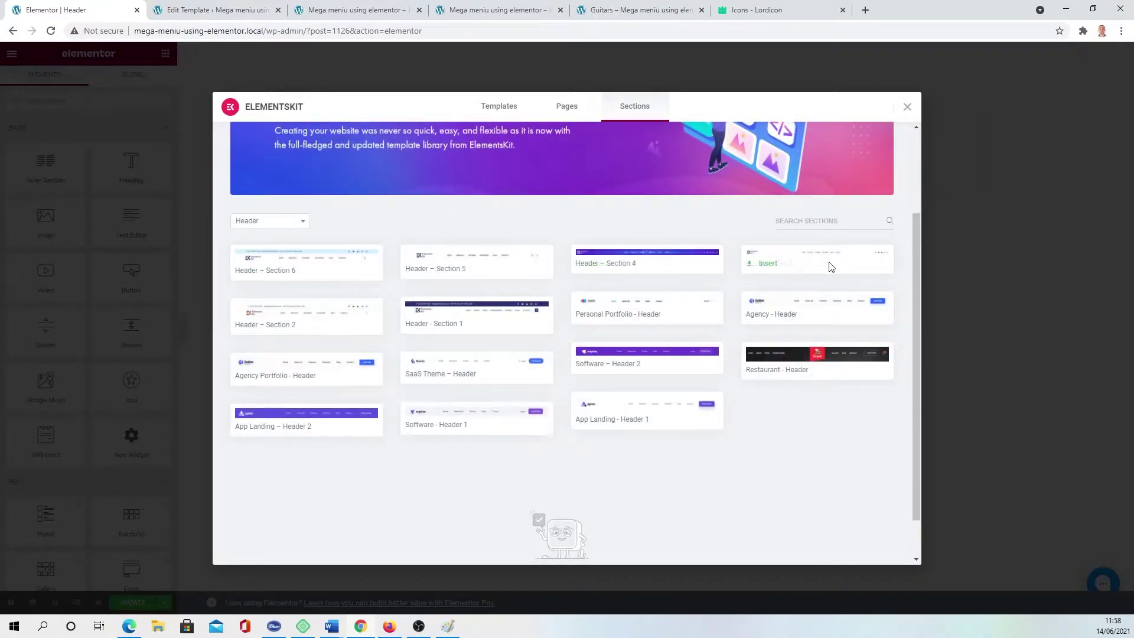
{"action": "left_click", "coordinate": [762, 264]}
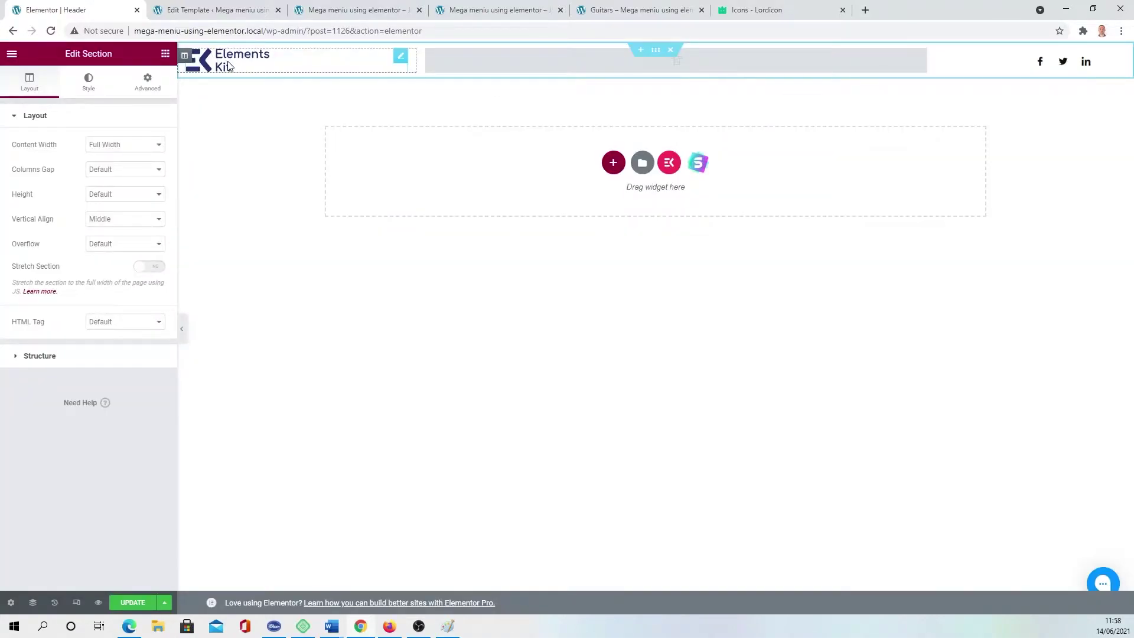
Set the header's Nav menu widget to show the Main menu.
{"action": "left_click", "coordinate": [254, 63]}
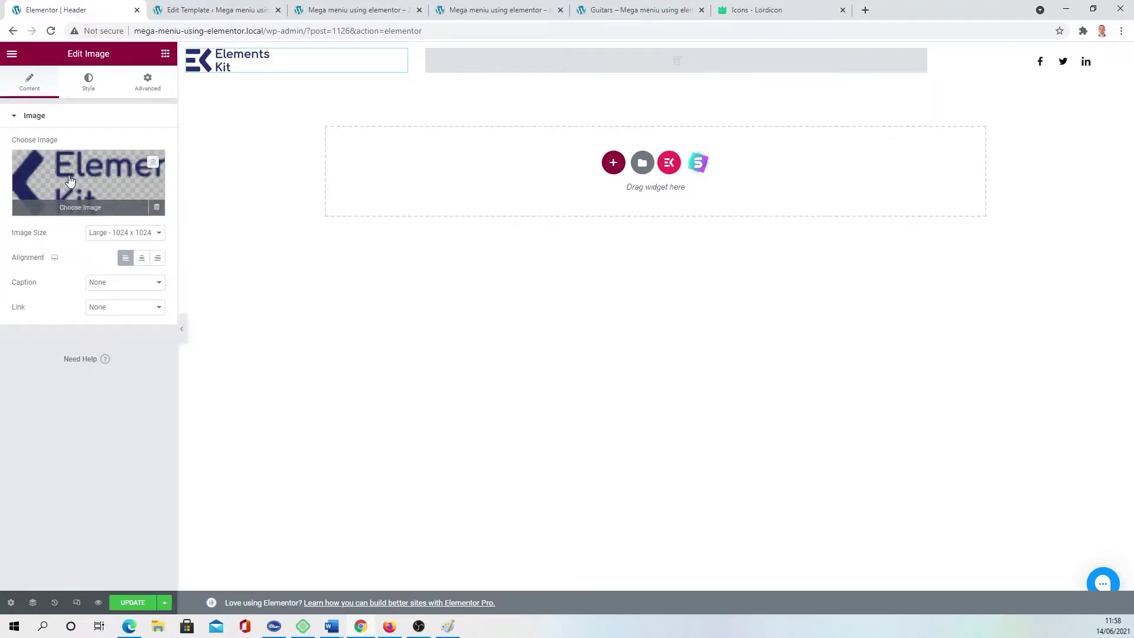
{"action": "left_click", "coordinate": [662, 66]}
{"action": "left_click", "coordinate": [122, 146]}
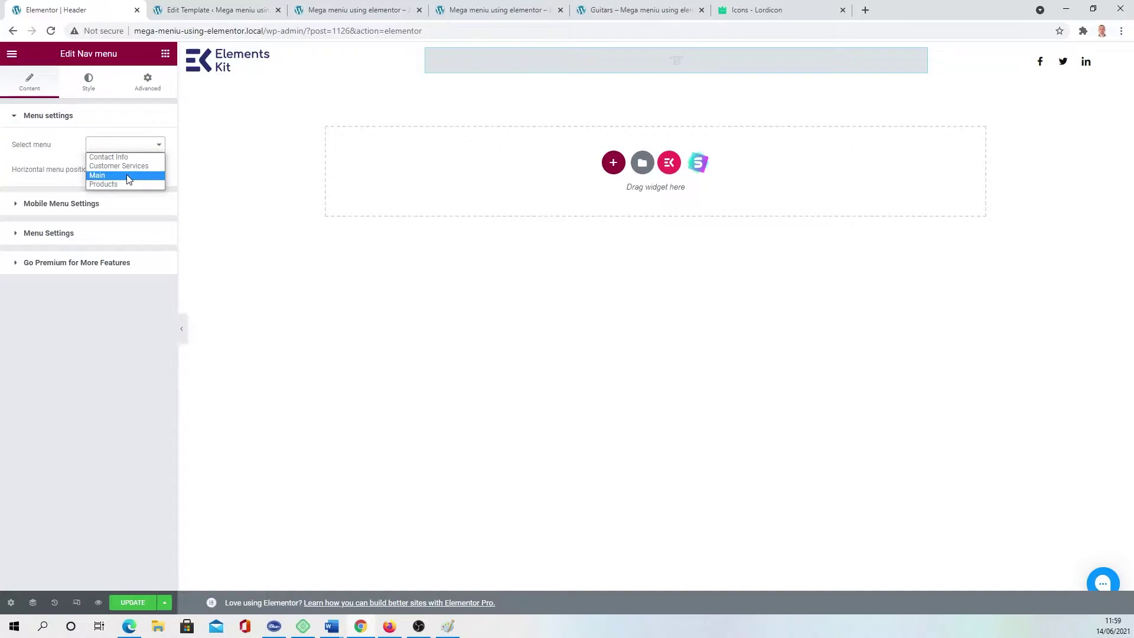
{"action": "left_click", "coordinate": [129, 176]}
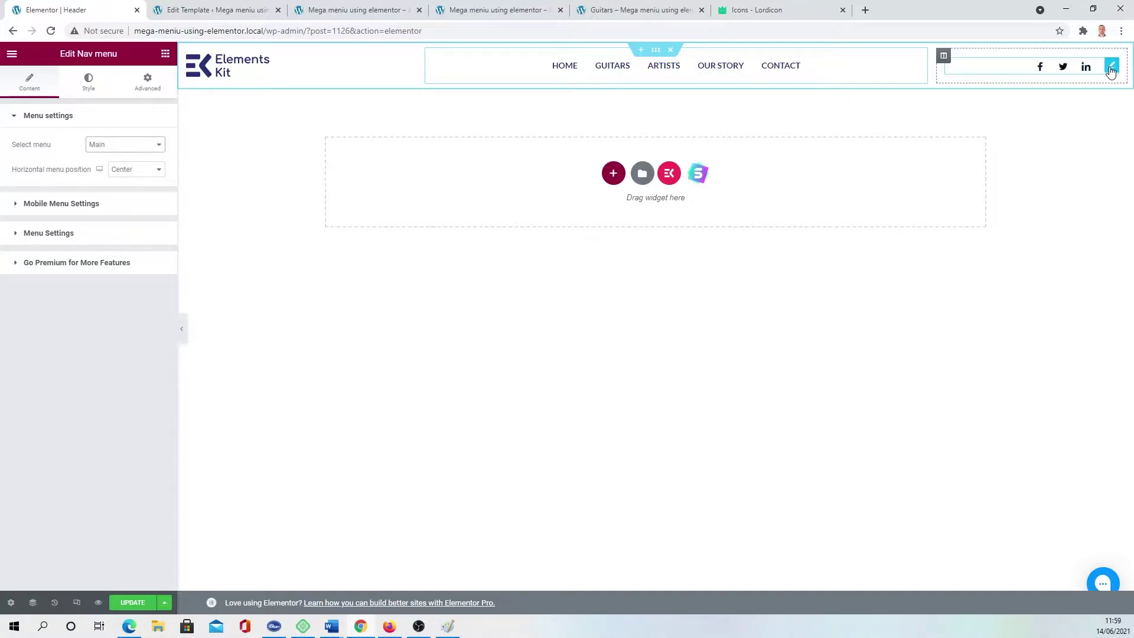
Check the header's Social Icons items and update the template.
{"action": "left_click", "coordinate": [1111, 67]}
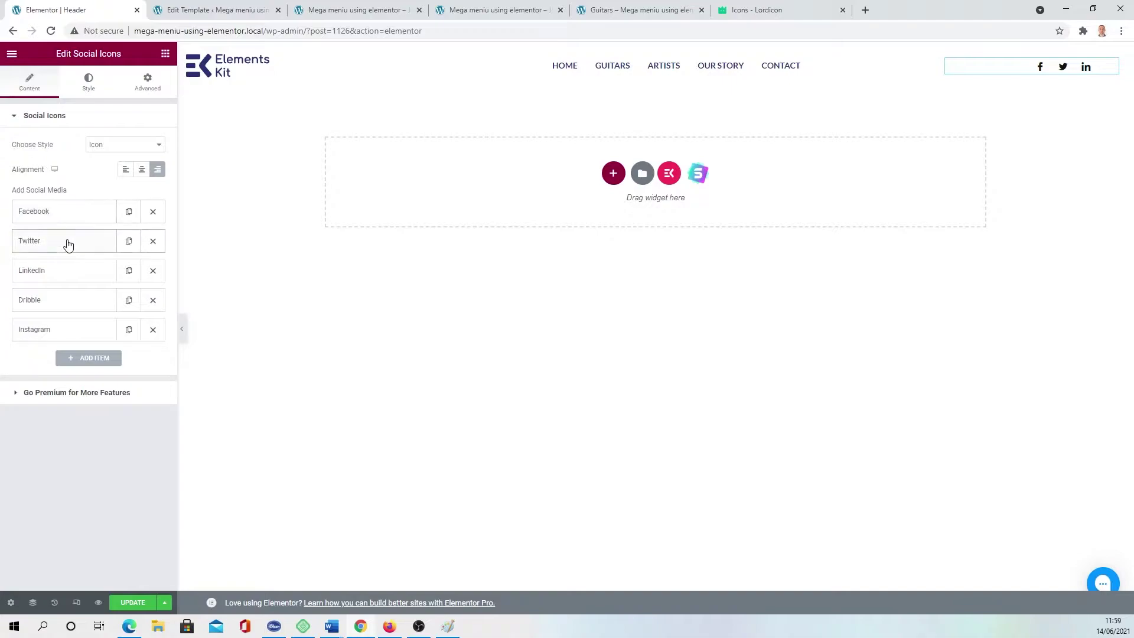
{"action": "left_click", "coordinate": [83, 357]}
{"action": "left_click", "coordinate": [153, 355]}
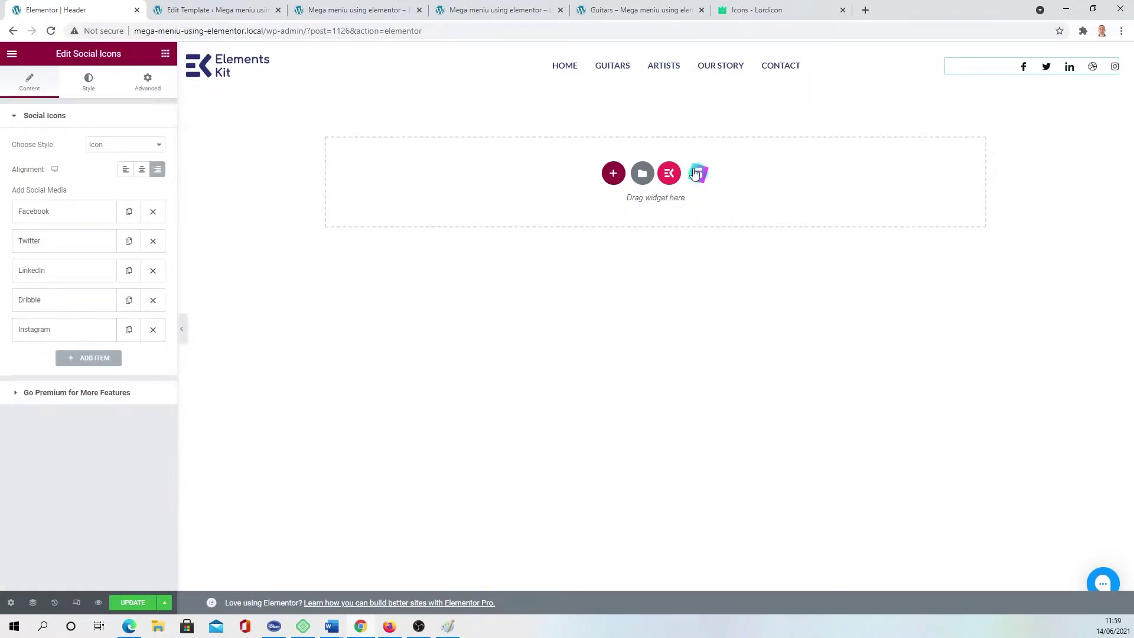
{"action": "left_click", "coordinate": [132, 604]}
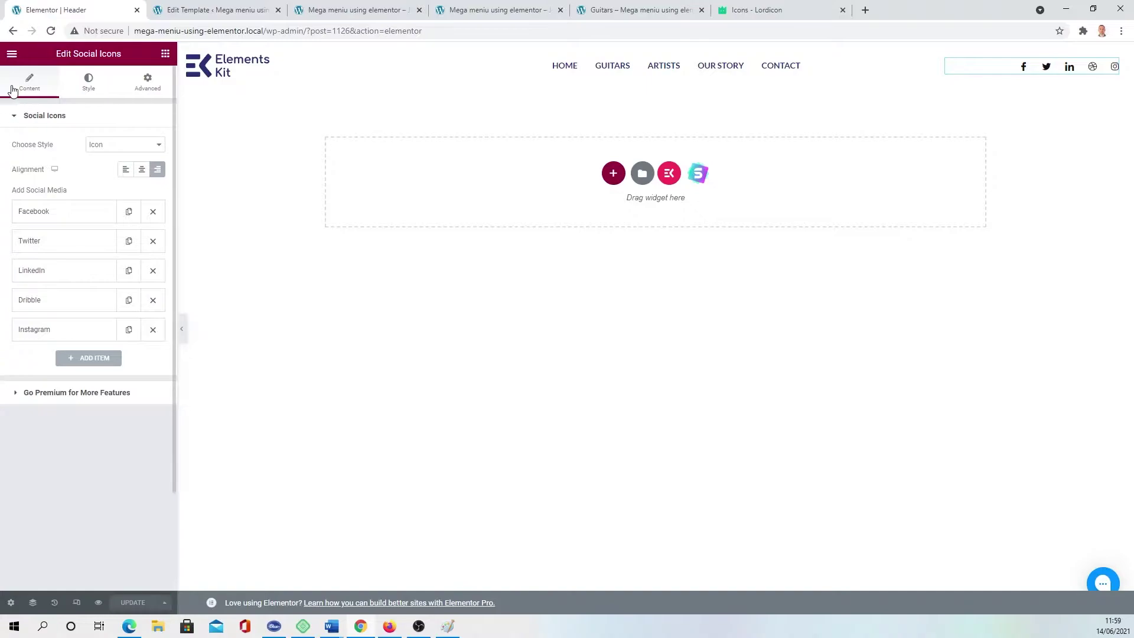
{"action": "left_click", "coordinate": [12, 53]}
Exit to the dashboard, open the live site's Guitars page in a new tab, and return.
{"action": "left_click", "coordinate": [74, 260]}
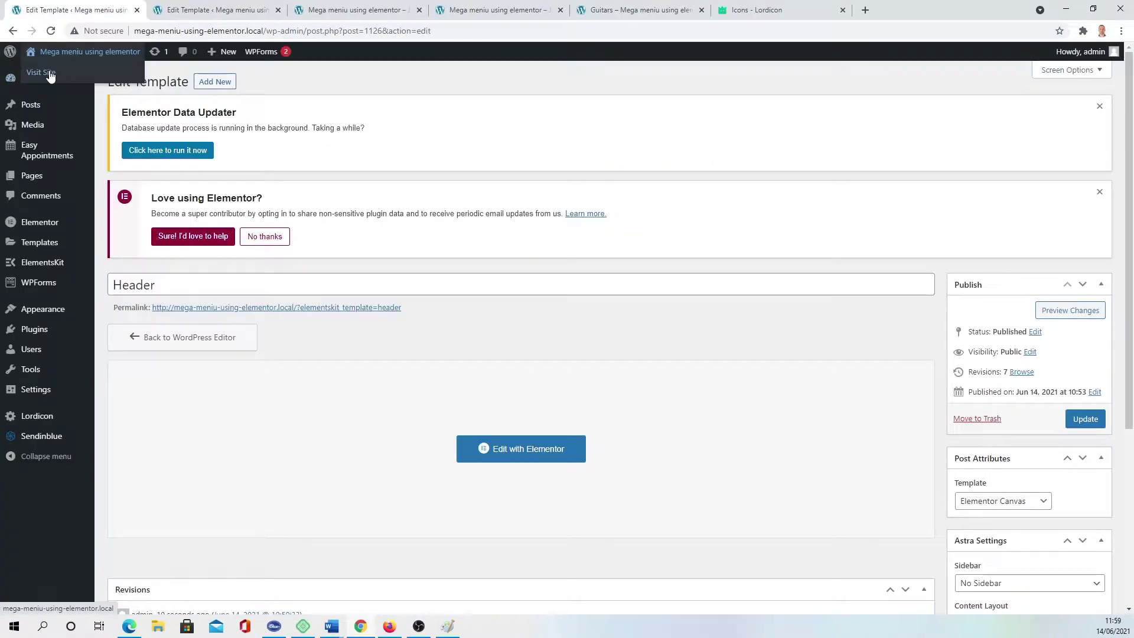
{"action": "right_click", "coordinate": [49, 71]}
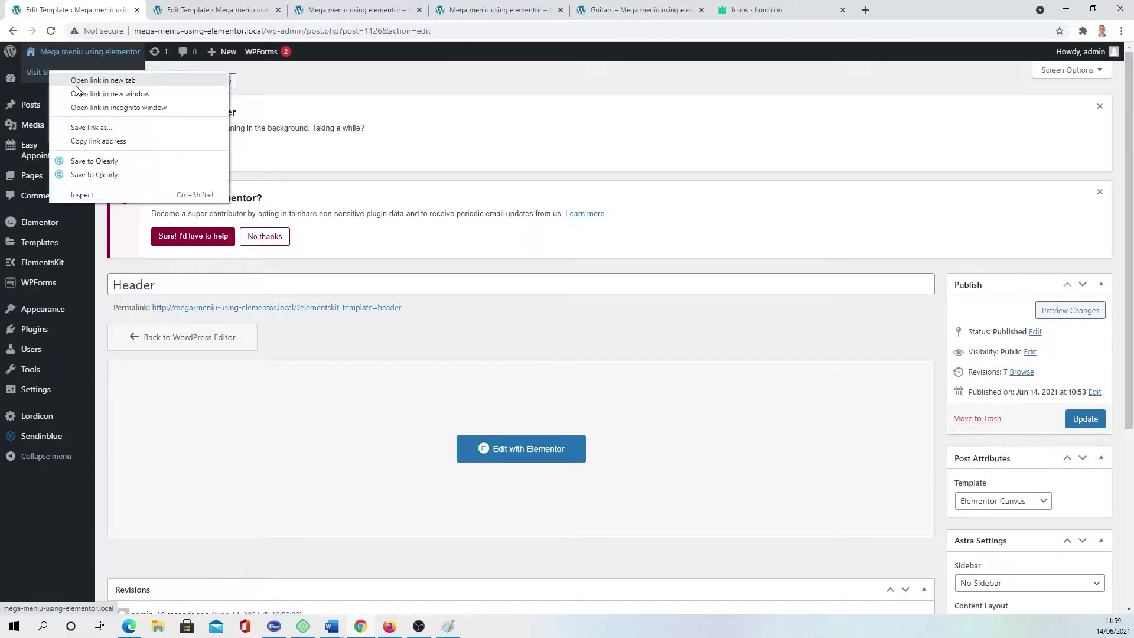
{"action": "left_click", "coordinate": [76, 81]}
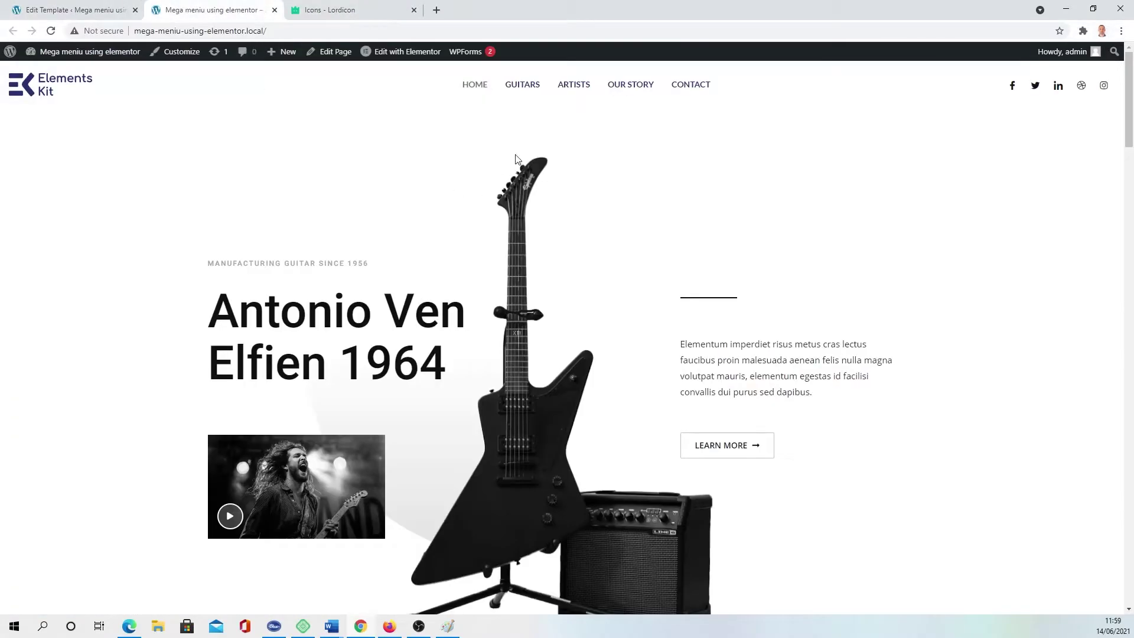
{"action": "scroll", "coordinate": [567, 278], "scroll_direction": "down", "scroll_amount": 4}
{"action": "scroll", "coordinate": [465, 77], "scroll_direction": "up", "scroll_amount": 4}
{"action": "left_click", "coordinate": [526, 88]}
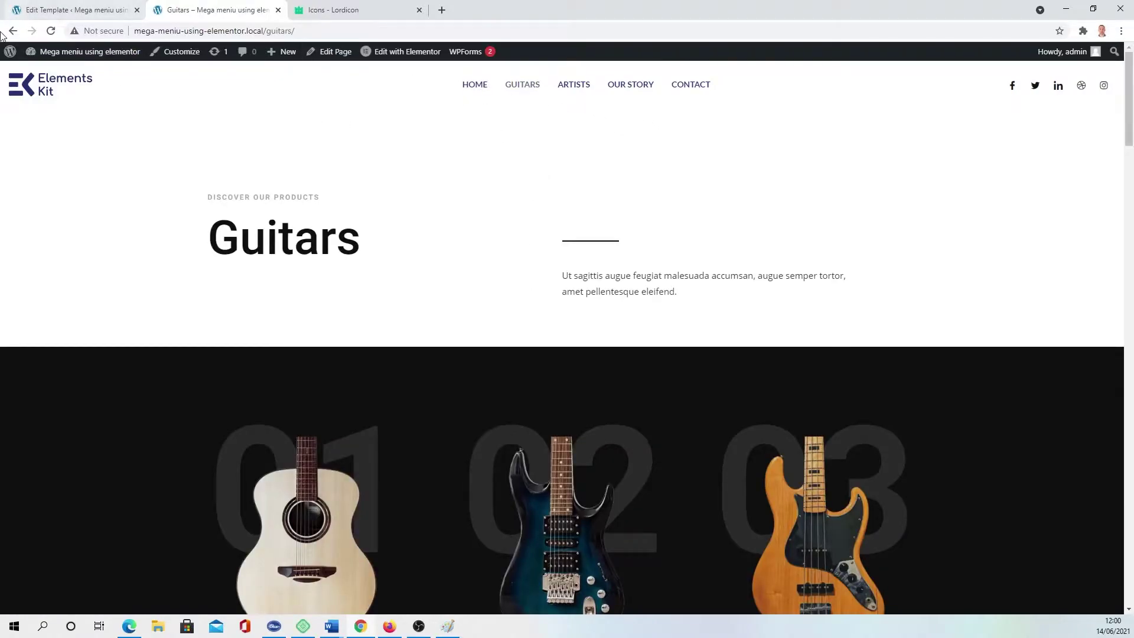
{"action": "left_click", "coordinate": [46, 5]}
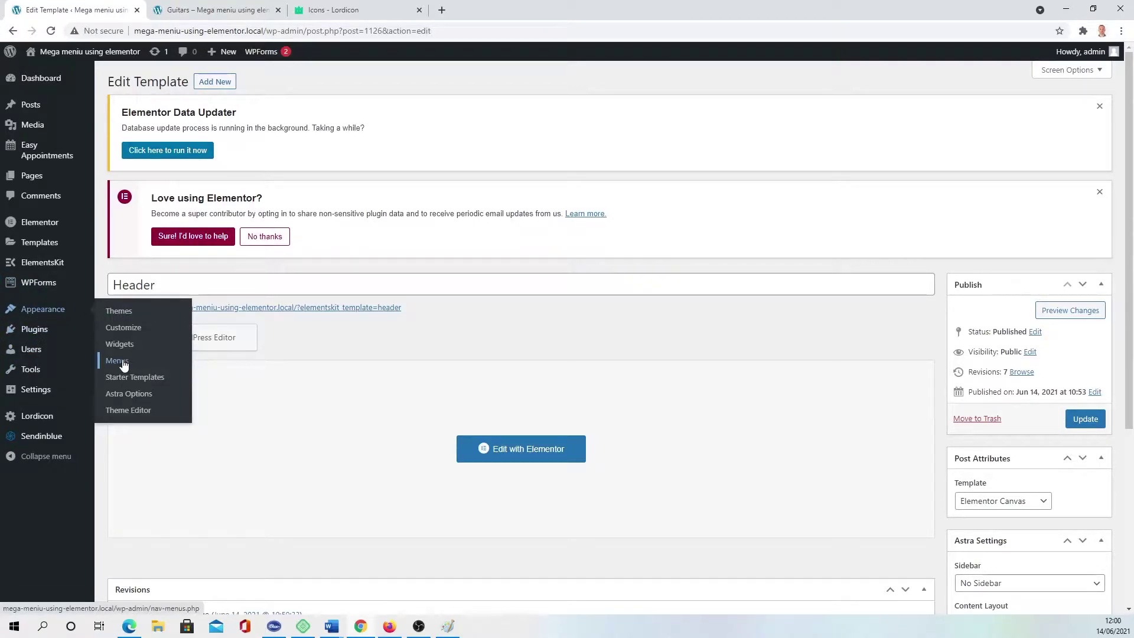
Scroll to the Main menu structure and open the Artists item's Mega Menu settings.
{"action": "scroll", "coordinate": [521, 342], "scroll_direction": "down", "scroll_amount": 3}
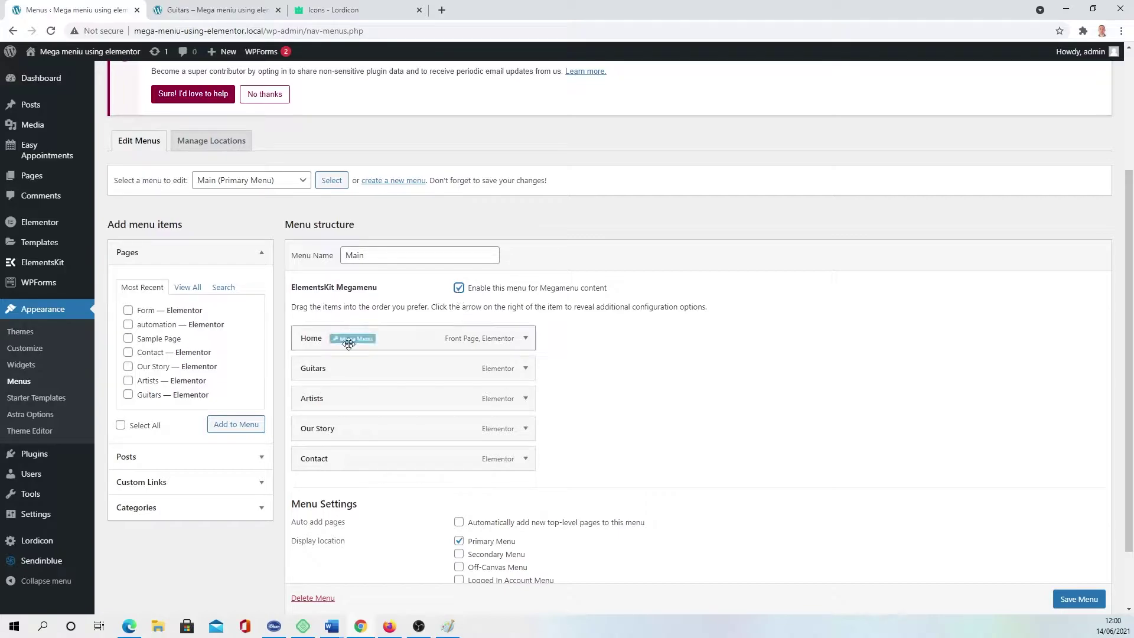
{"action": "mouse_move", "coordinate": [346, 343]}
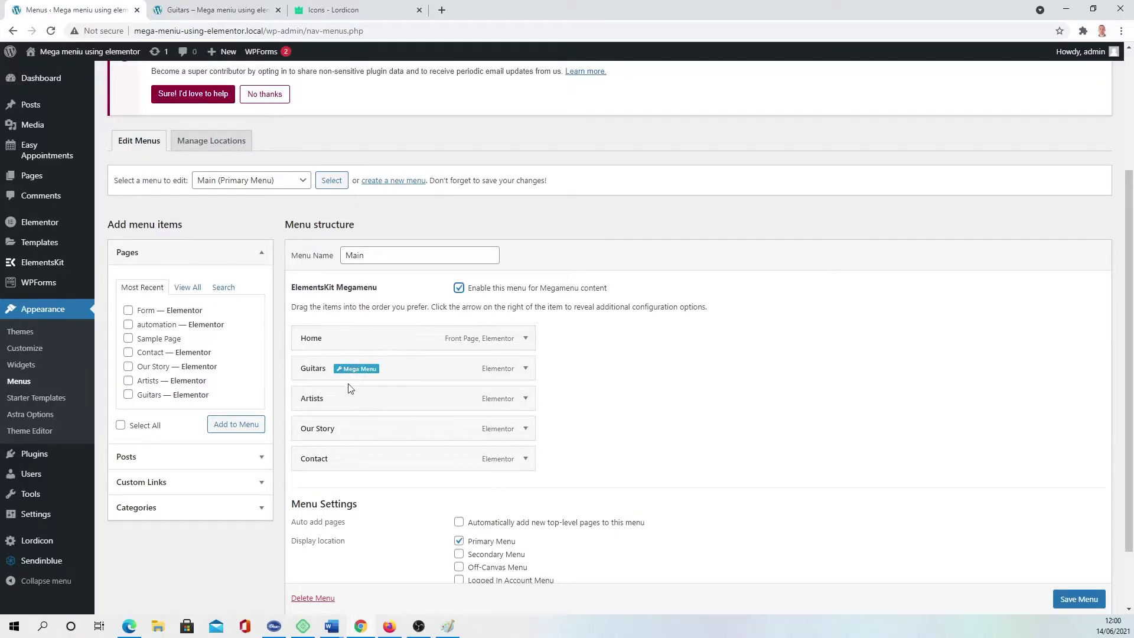
{"action": "mouse_move", "coordinate": [357, 466]}
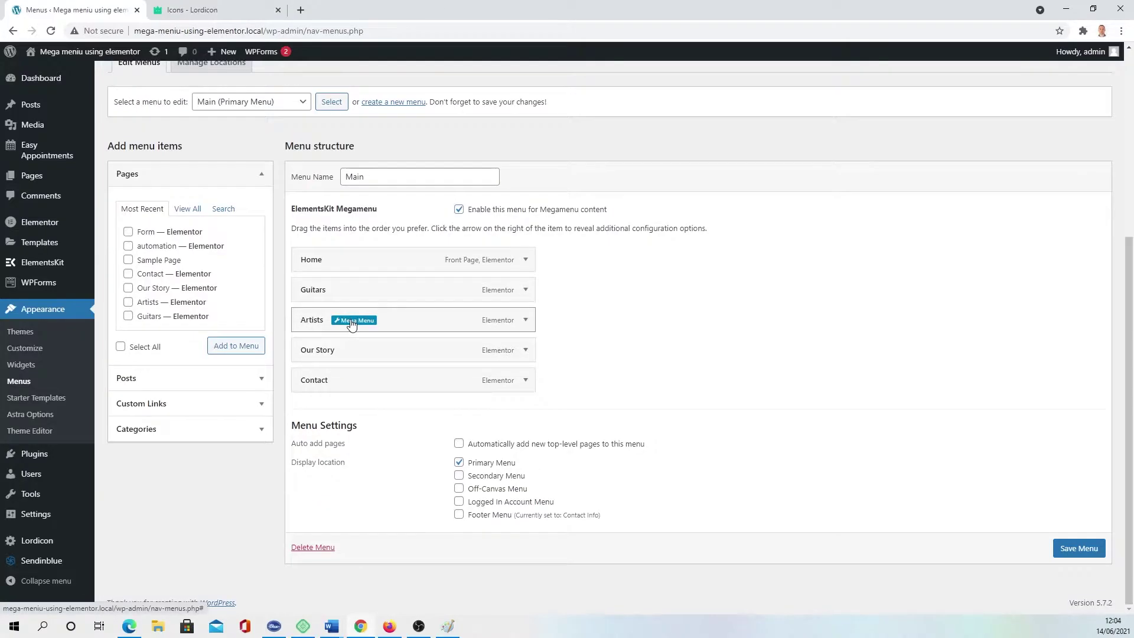
{"action": "left_click", "coordinate": [353, 321]}
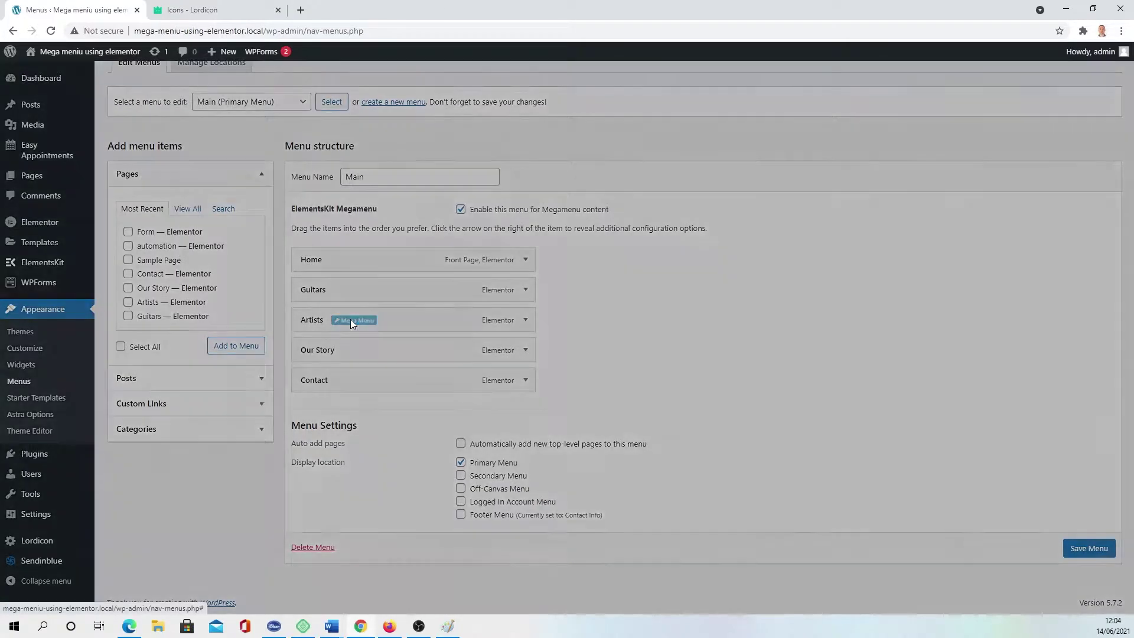
Enable and save the Artists megamenu, then add a three-column section to its content.
{"action": "left_click", "coordinate": [561, 304]}
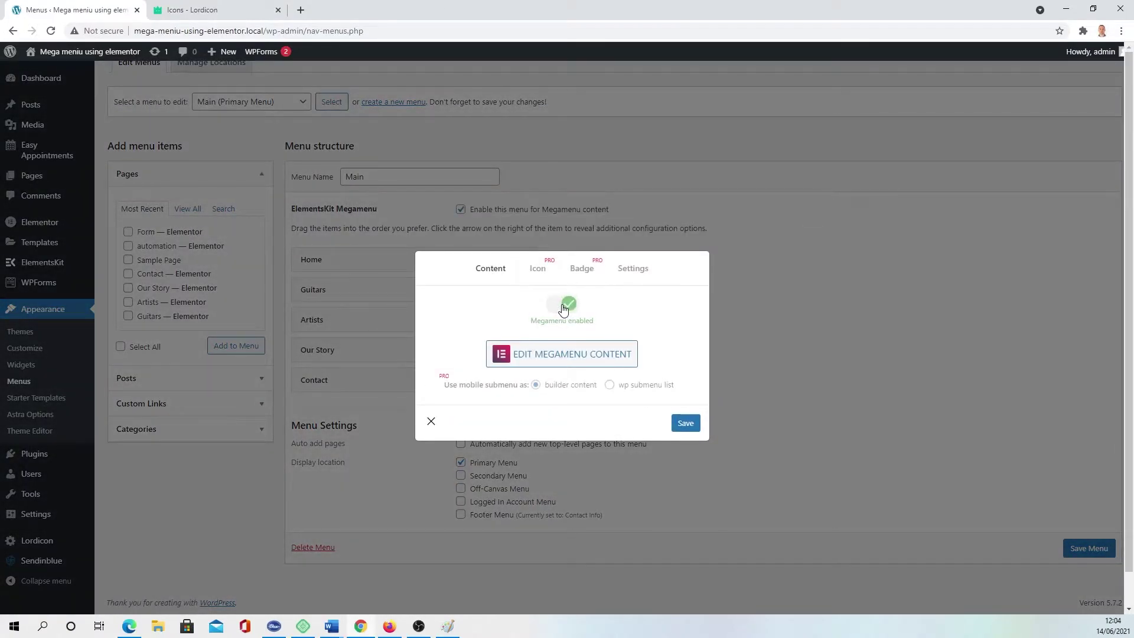
{"action": "left_click", "coordinate": [684, 423]}
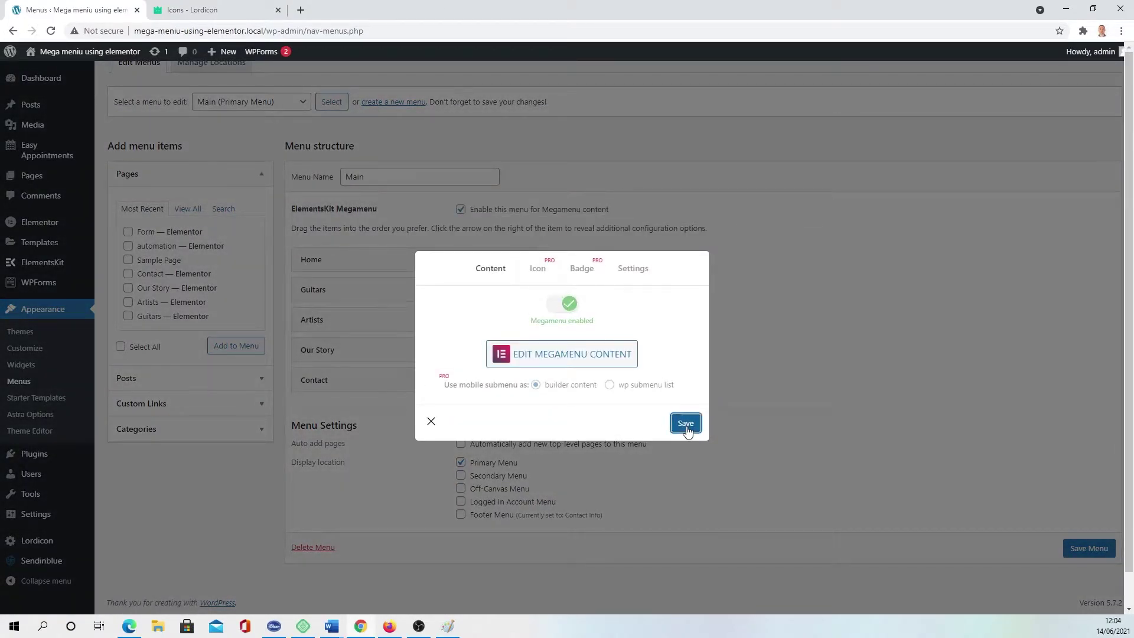
{"action": "left_click", "coordinate": [542, 356]}
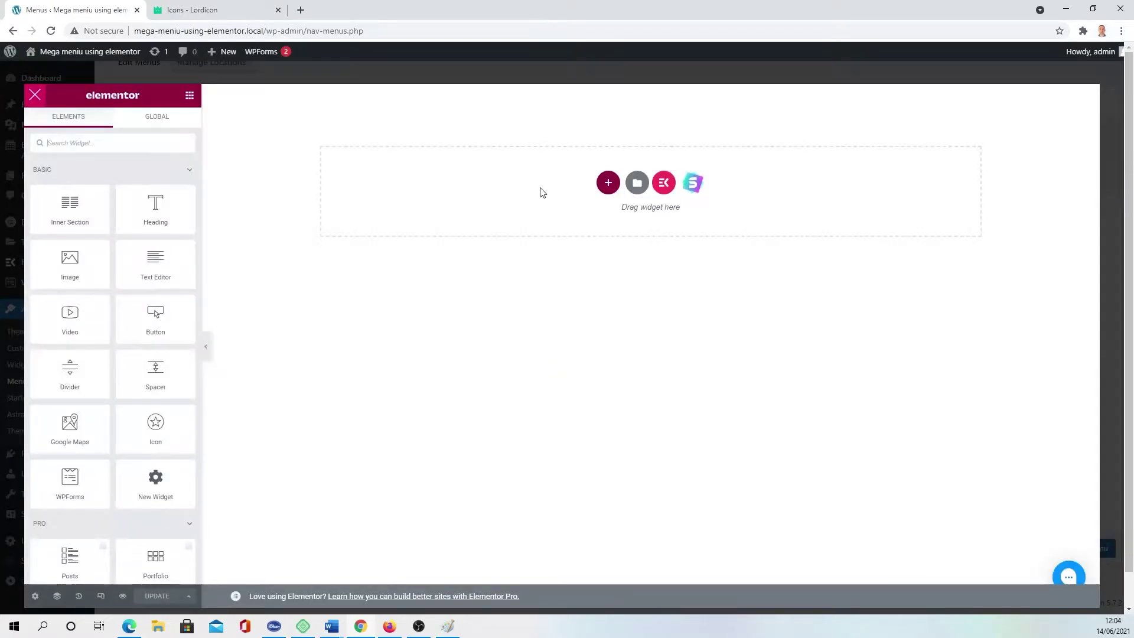
{"action": "left_click", "coordinate": [608, 182]}
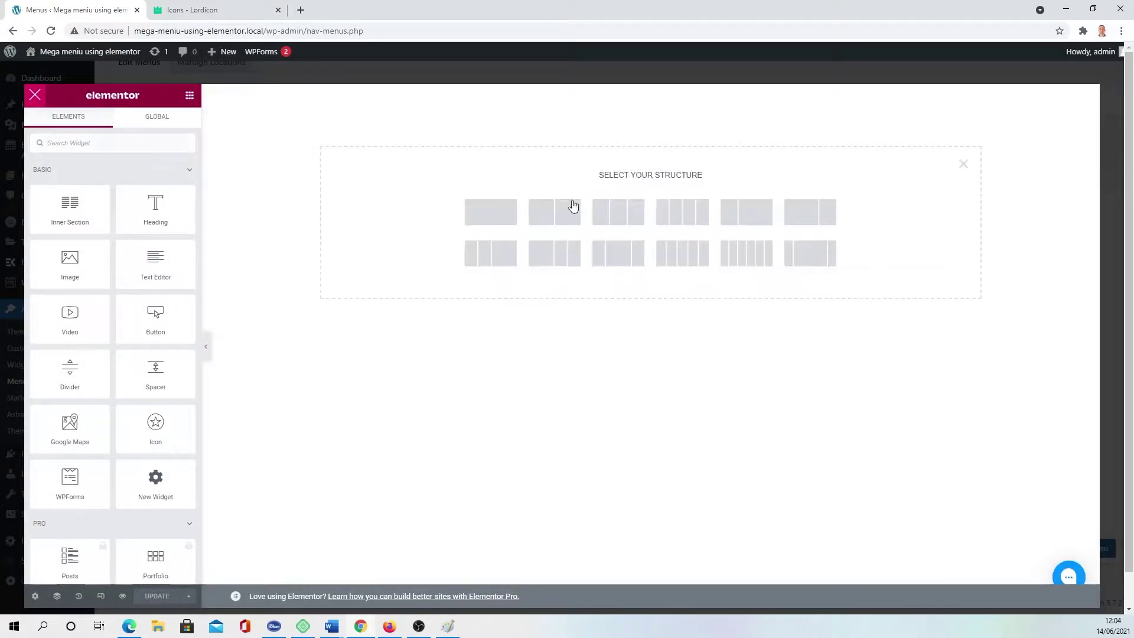
{"action": "left_click", "coordinate": [490, 218]}
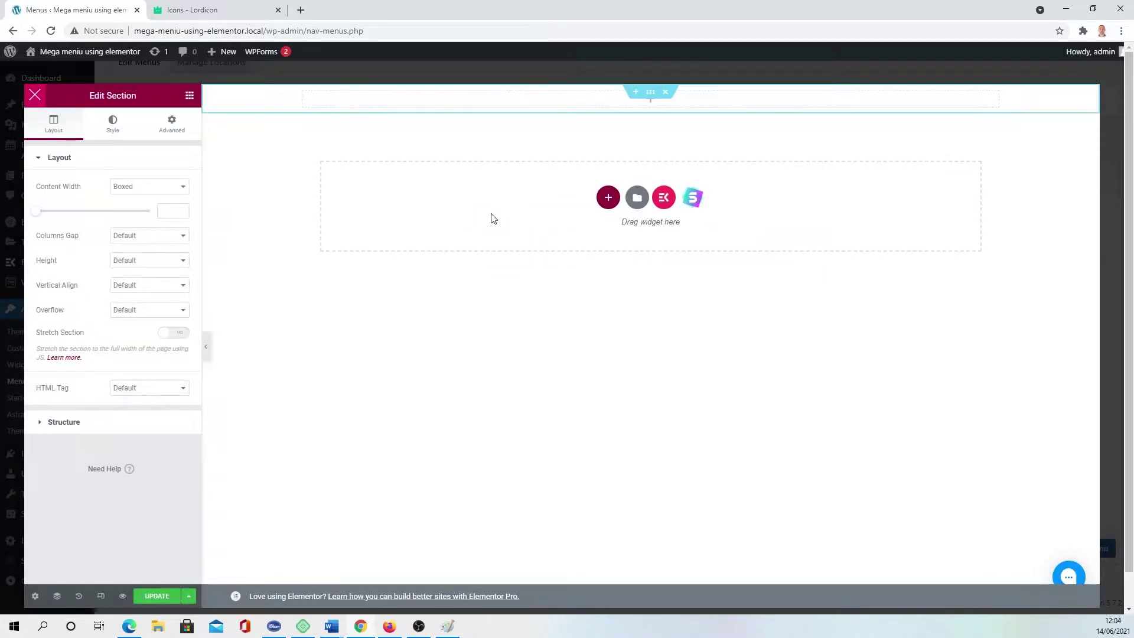
{"action": "key", "text": "ctrl+z"}
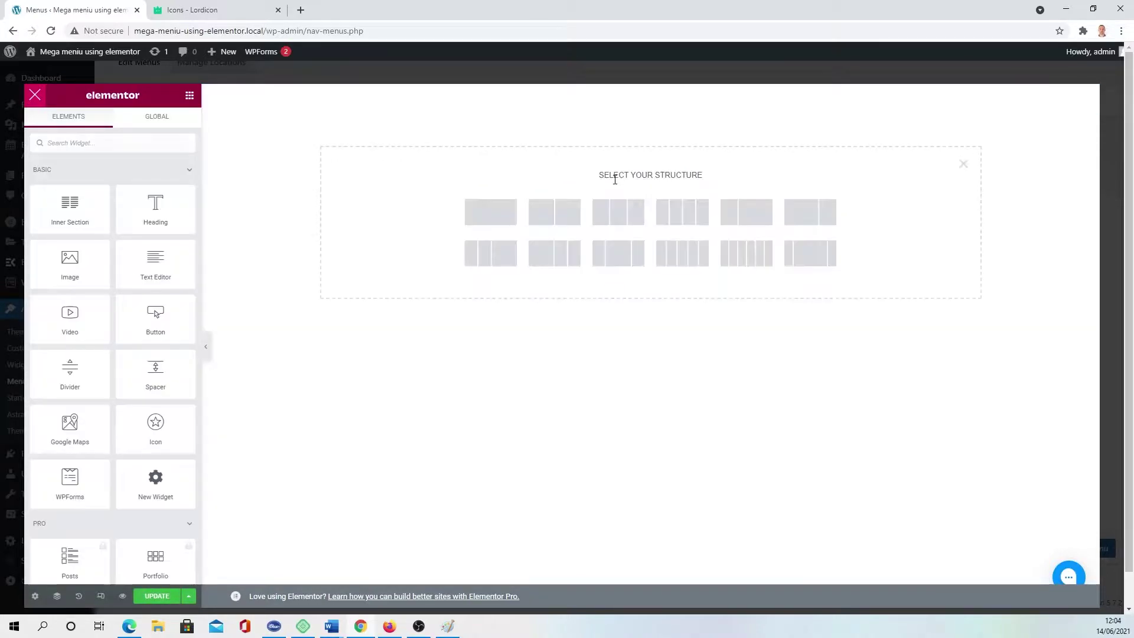
{"action": "left_click", "coordinate": [616, 219]}
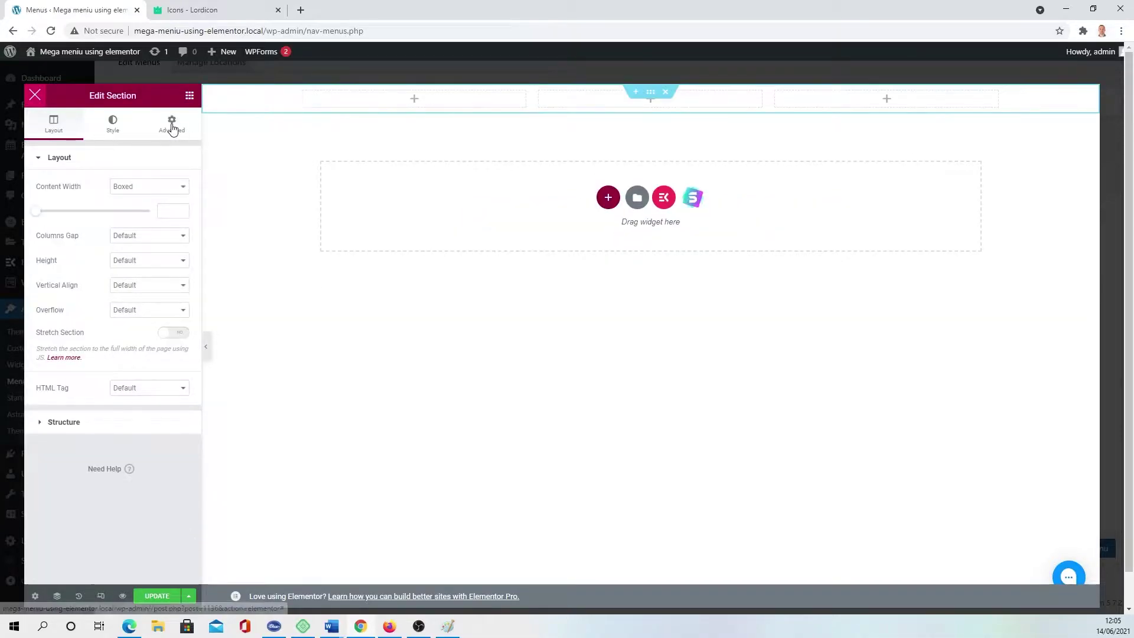
Set the section's Content Width to Full Width.
{"action": "left_click", "coordinate": [172, 121]}
{"action": "left_click", "coordinate": [42, 95]}
{"action": "left_click", "coordinate": [154, 151]}
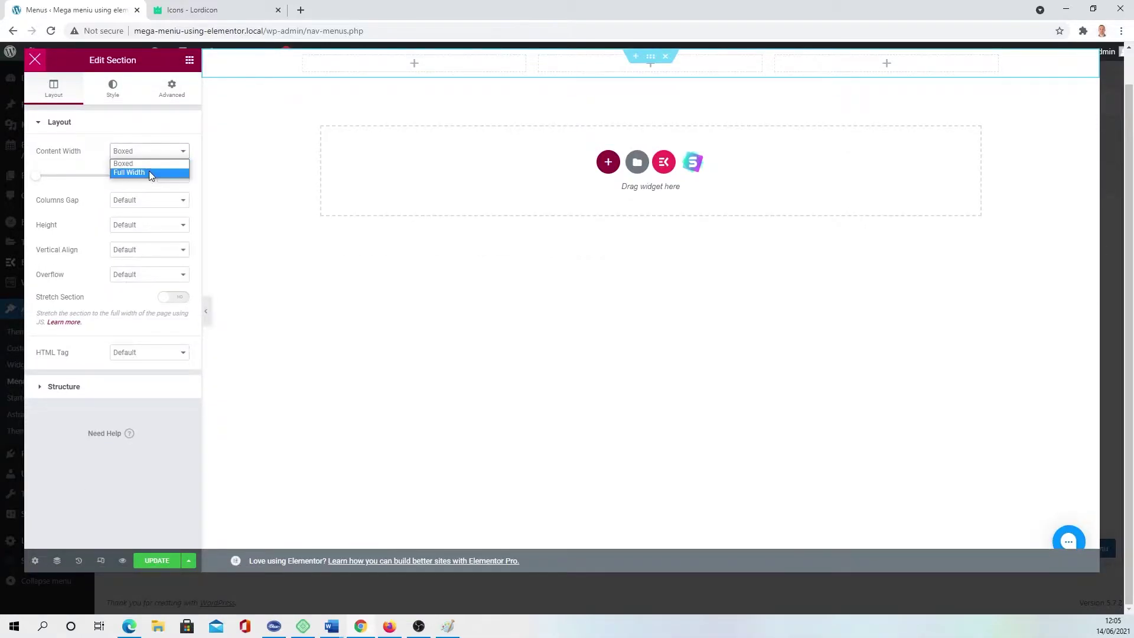
{"action": "left_click", "coordinate": [148, 173]}
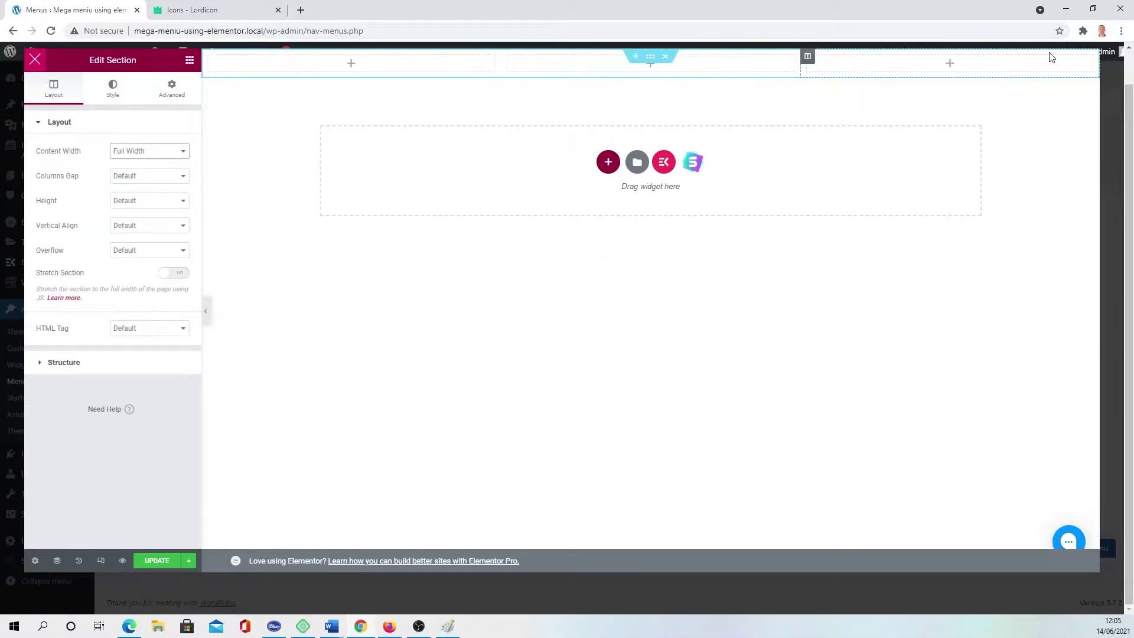
Add a centred H3 heading 'Sendinblue Tutorials' to the first column.
{"action": "left_click", "coordinate": [189, 60]}
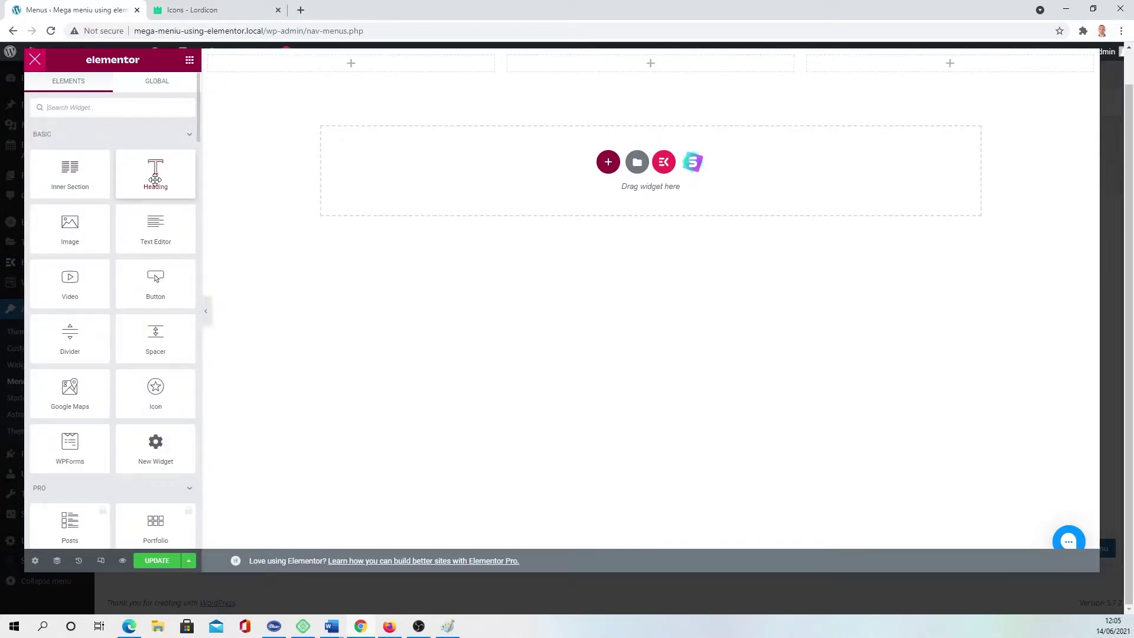
{"action": "left_click_drag", "start_coordinate": [155, 176], "coordinate": [342, 69]}
{"action": "type", "text": "Sendinblue Tutorials"}
{"action": "left_click", "coordinate": [152, 293]}
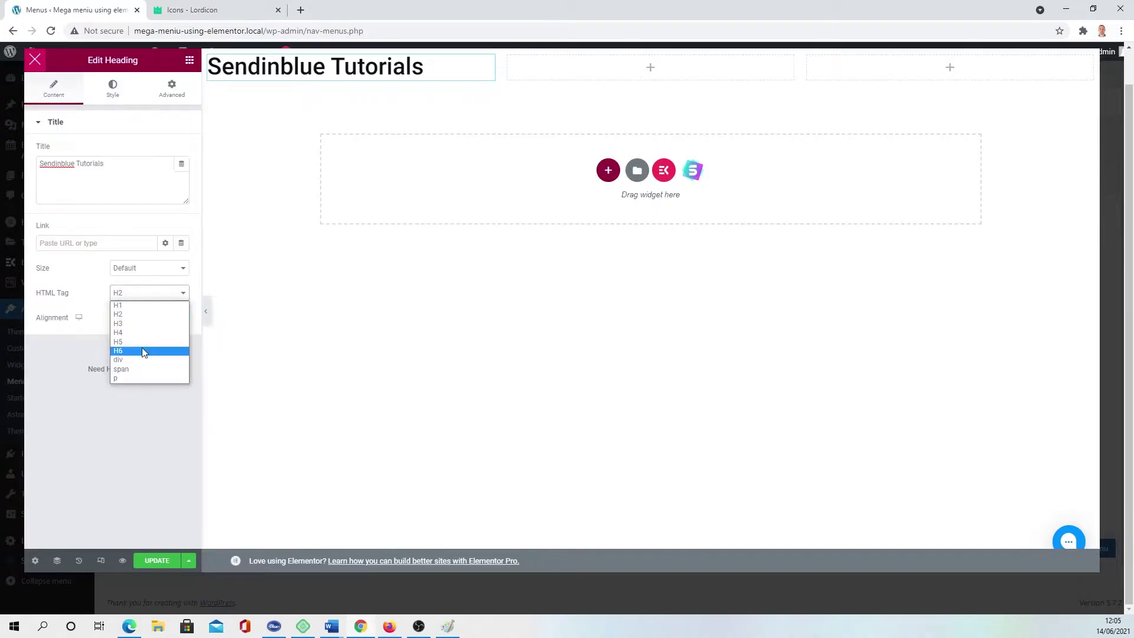
{"action": "left_click", "coordinate": [139, 323]}
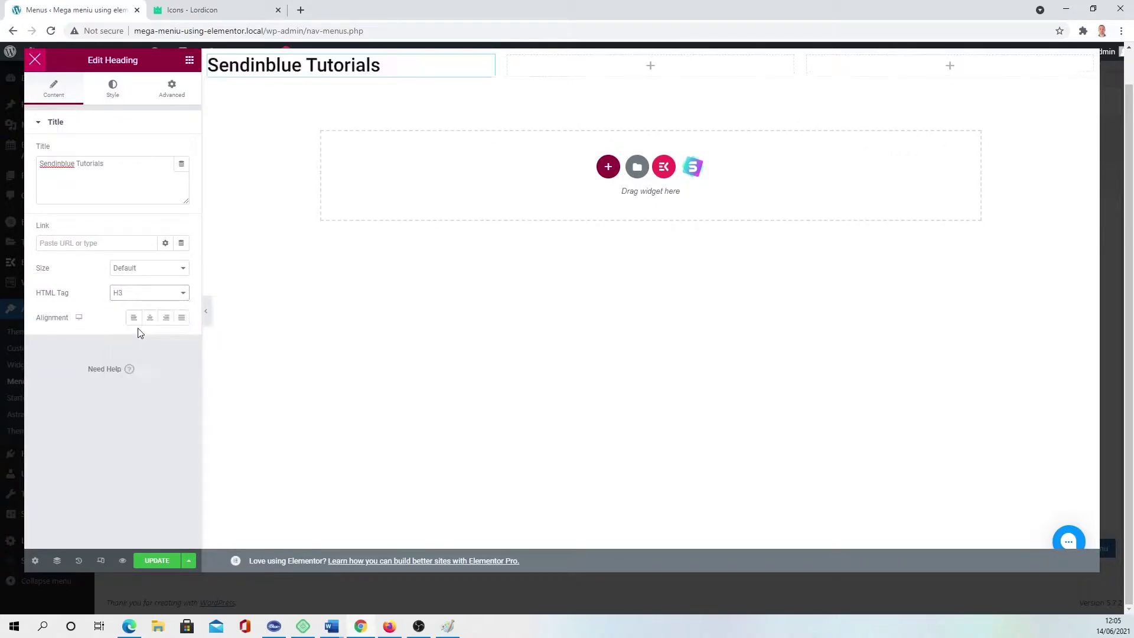
{"action": "left_click", "coordinate": [150, 317]}
{"action": "left_click", "coordinate": [190, 60]}
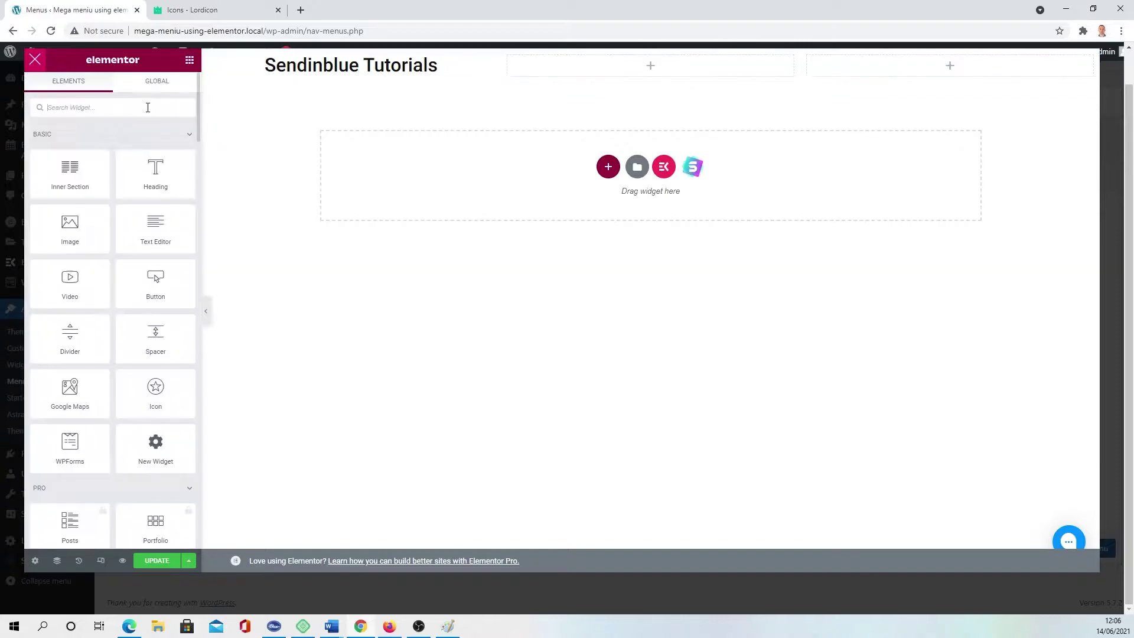
Add a Page List under the heading with item 'Sign up to Sendinblue' and subtitle 'Learn how tosign to sendin'.
{"action": "type", "text": "me"}
{"action": "left_click_drag", "start_coordinate": [70, 406], "coordinate": [340, 115]}
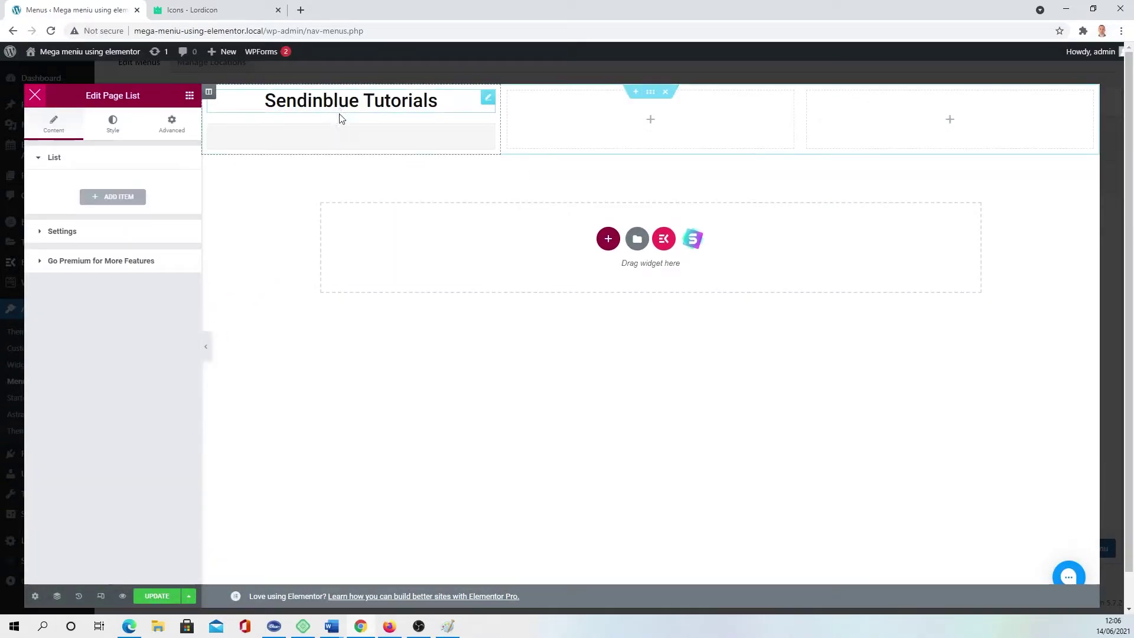
{"action": "left_click", "coordinate": [105, 198]}
{"action": "left_click", "coordinate": [114, 244]}
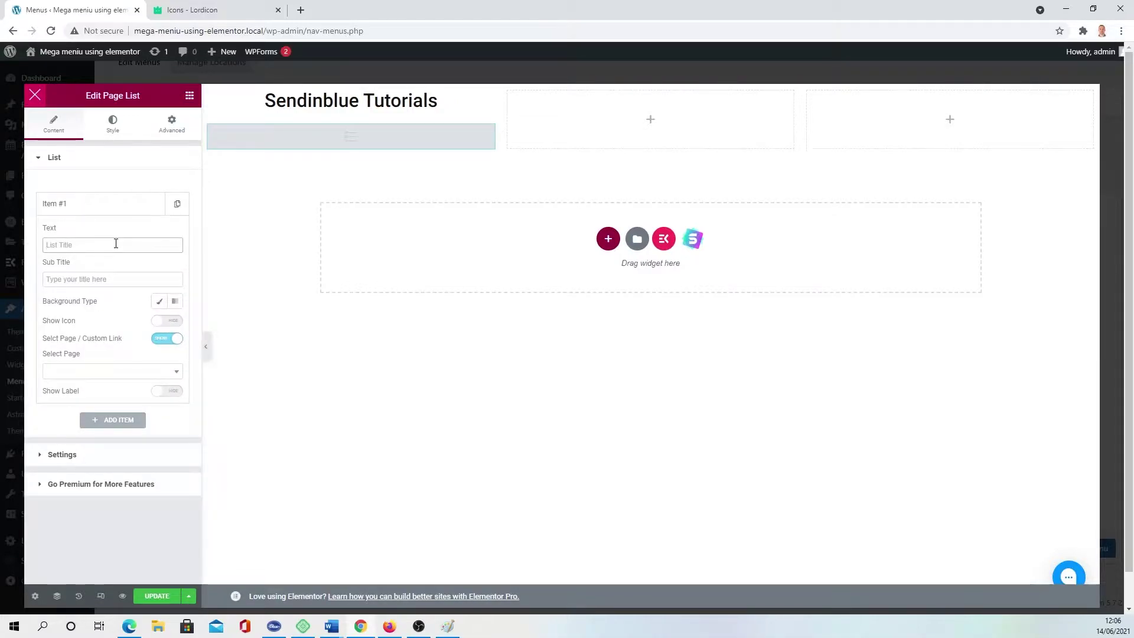
{"action": "type", "text": "Sign"}
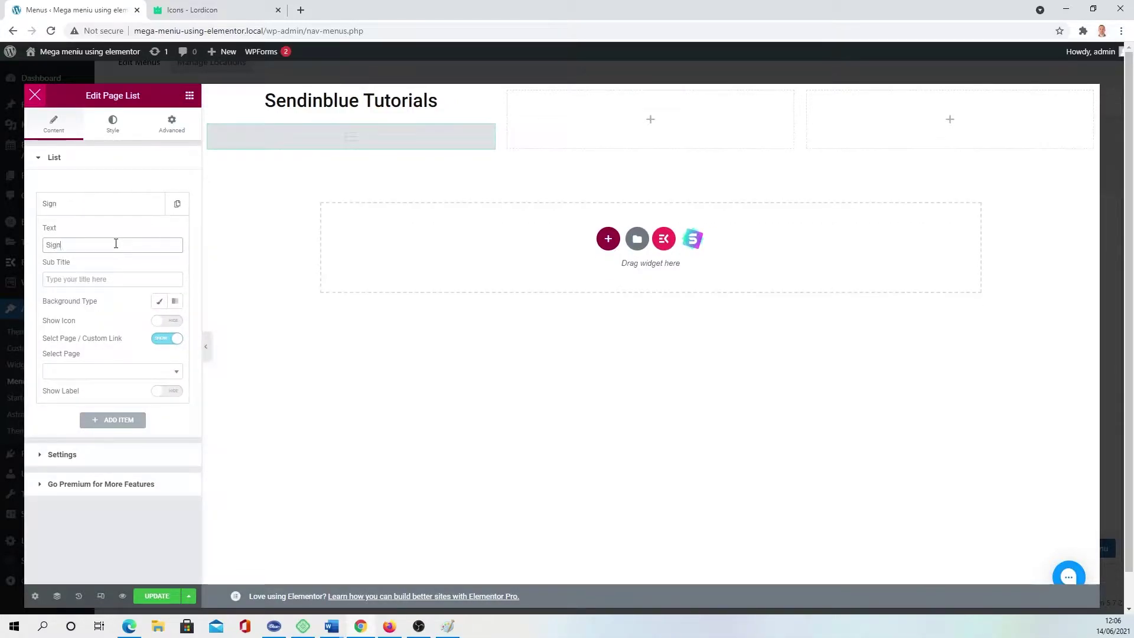
{"action": "type", "text": " up to Sendinblue"}
{"action": "left_click", "coordinate": [92, 279]}
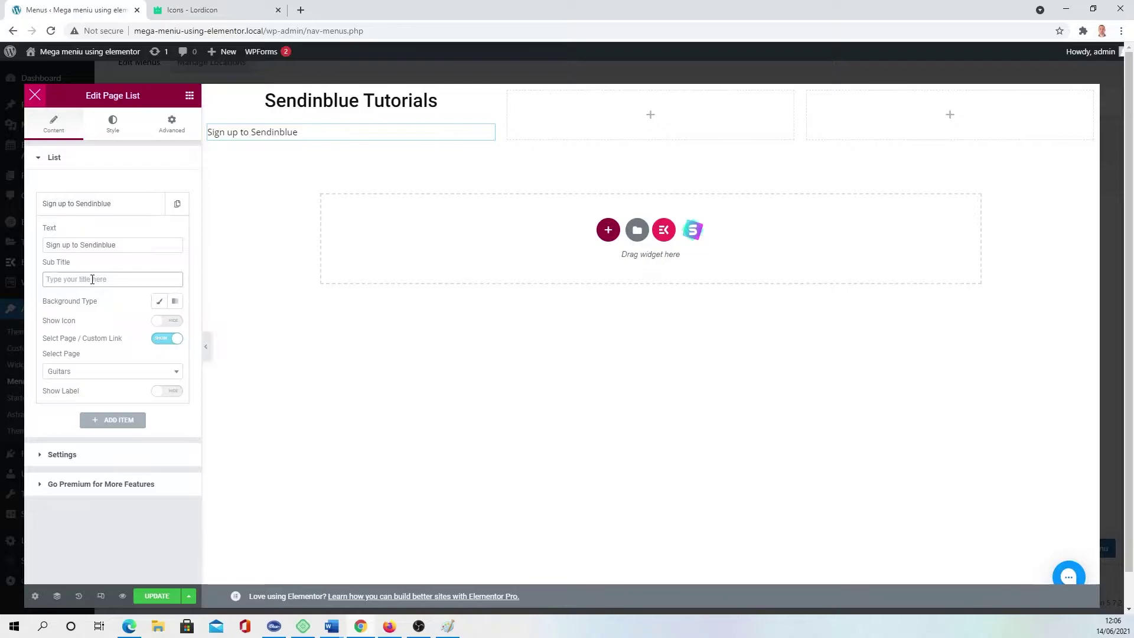
{"action": "type", "text": "Learn how tosign to sendinblue"}
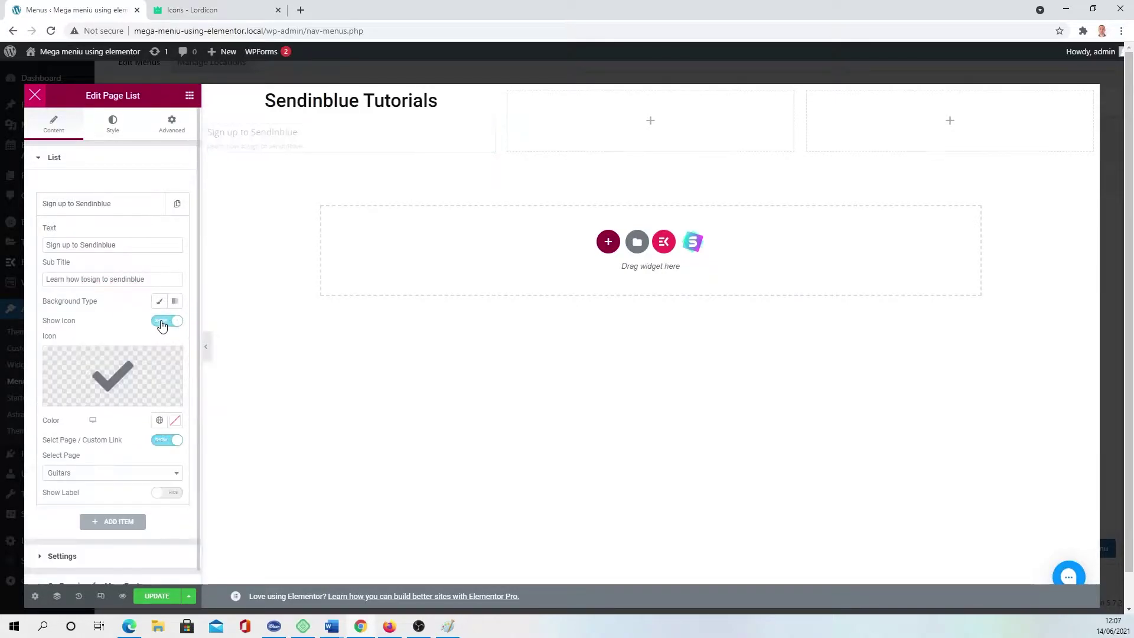
Give the list item the Email envelope icon from the icon library.
{"action": "left_click", "coordinate": [120, 377]}
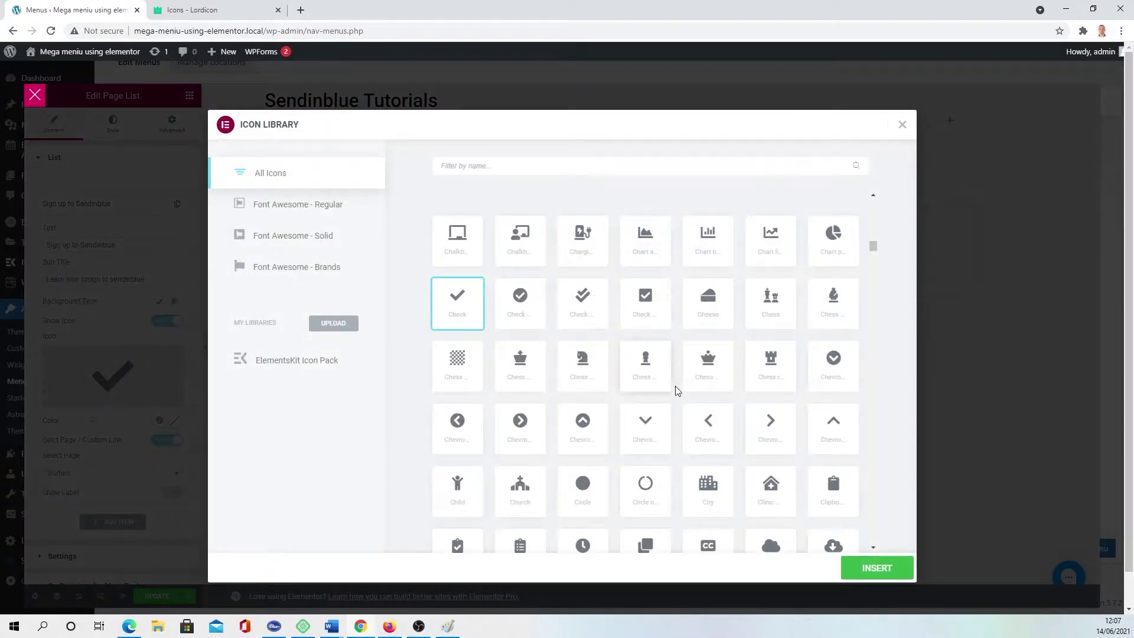
{"action": "type", "text": "mail"}
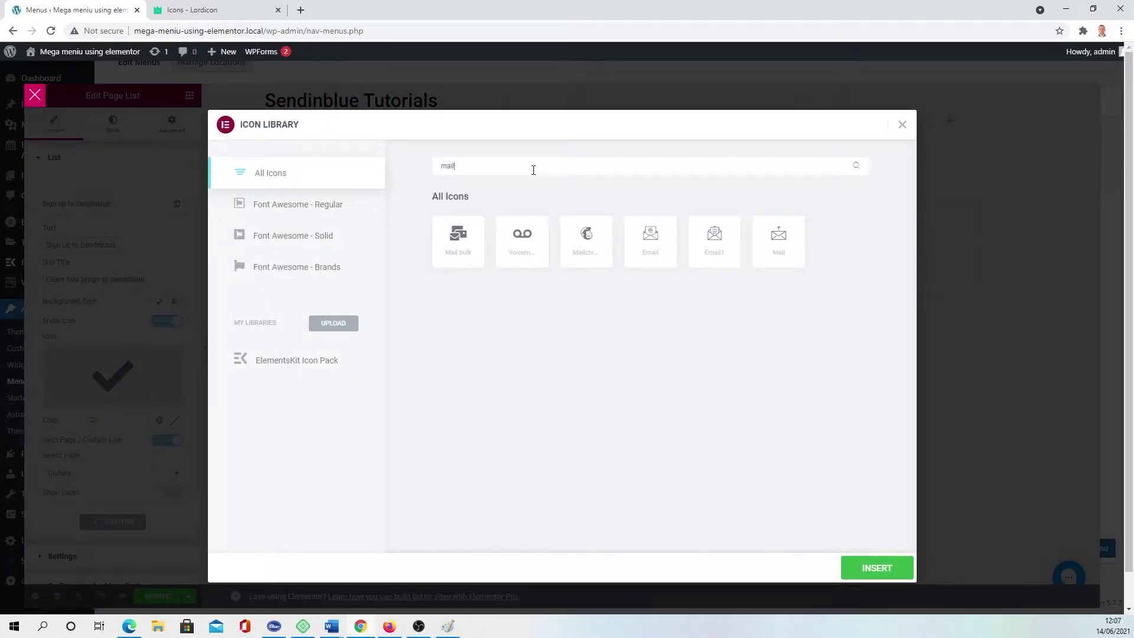
{"action": "left_click", "coordinate": [650, 241]}
{"action": "left_click", "coordinate": [868, 567]}
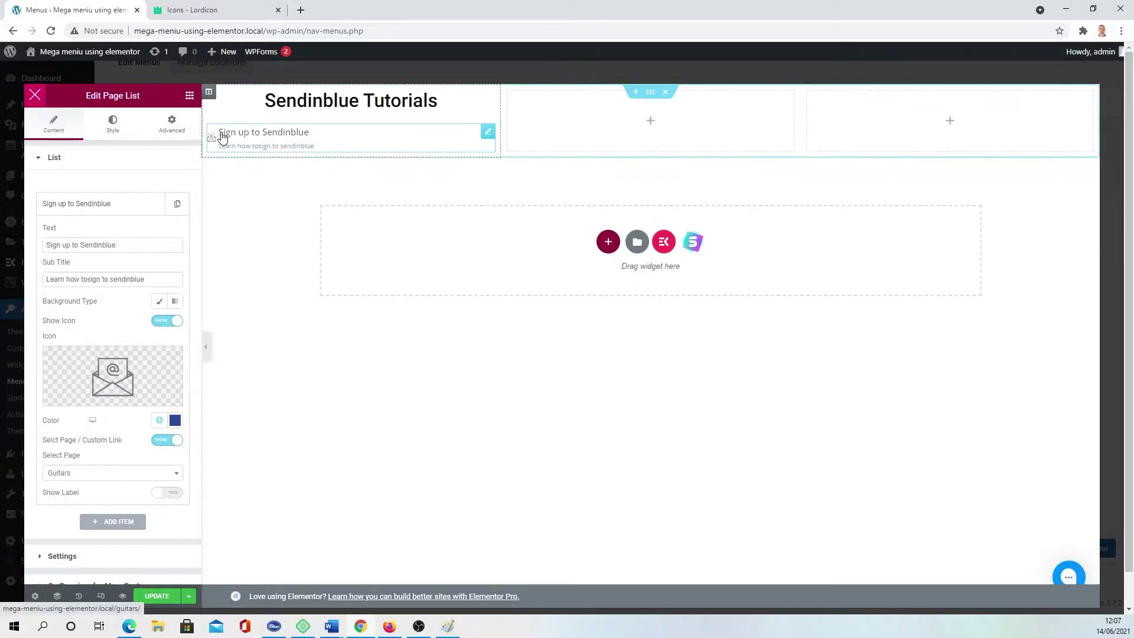
Enlarge the envelope icon to size 42, trying position Right before setting it back to Left.
{"action": "left_click", "coordinate": [113, 131]}
{"action": "left_click", "coordinate": [39, 447]}
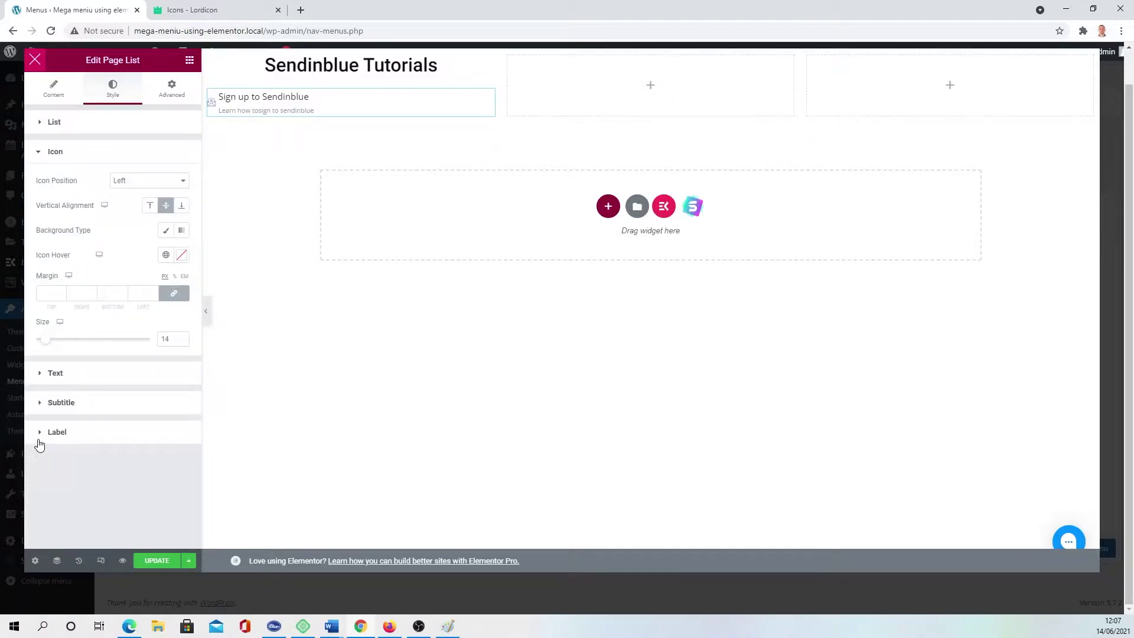
{"action": "left_click_drag", "start_coordinate": [46, 346], "coordinate": [81, 340]}
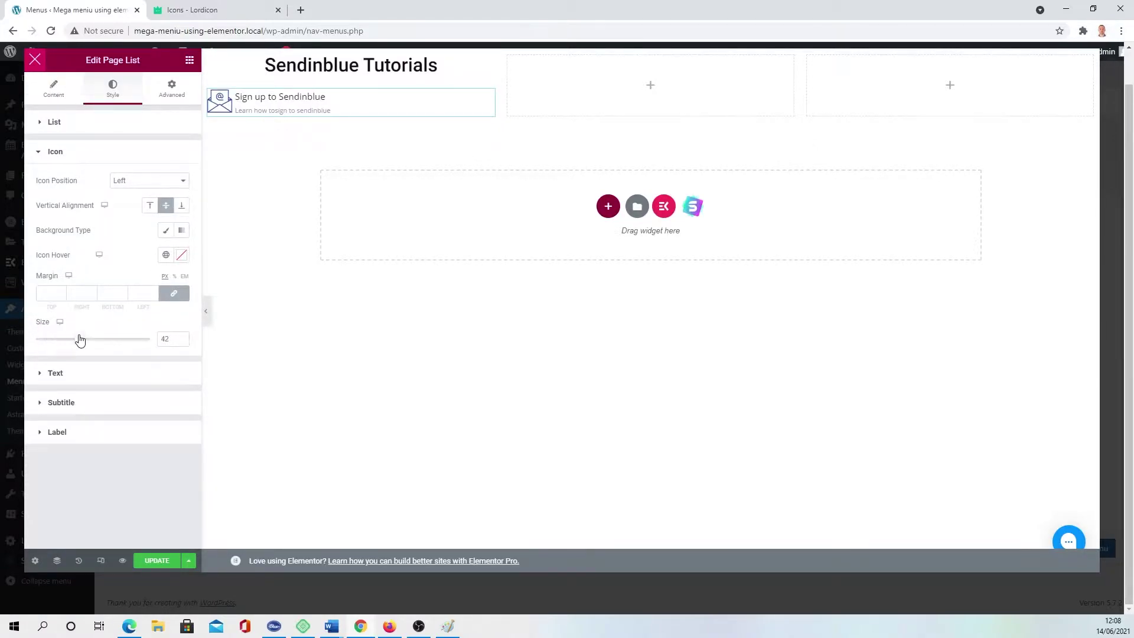
{"action": "left_click", "coordinate": [143, 188]}
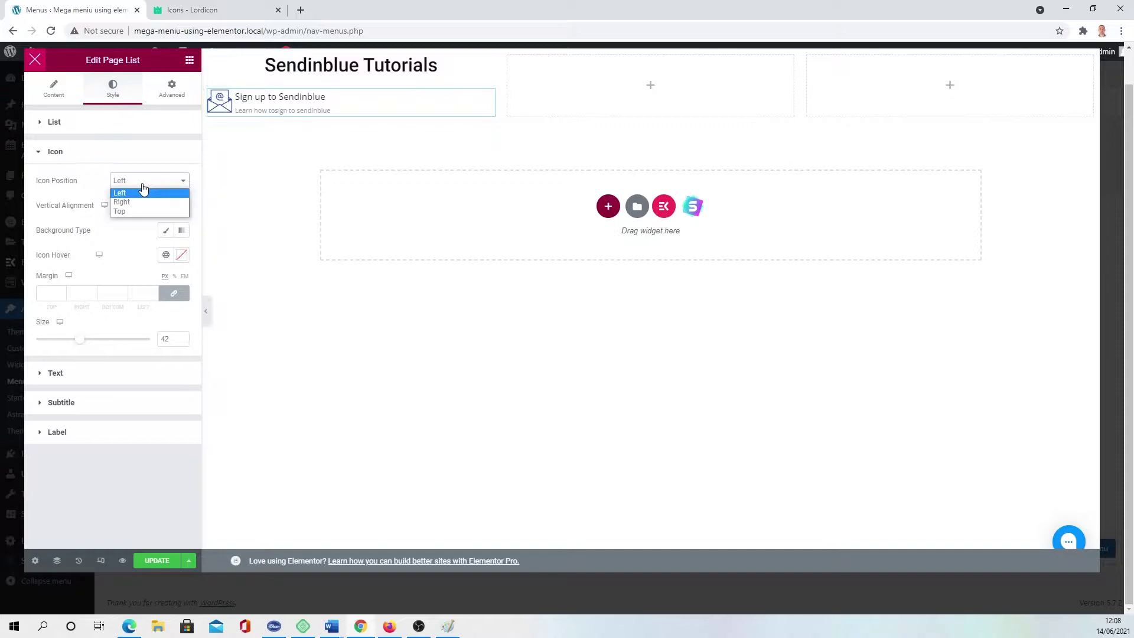
{"action": "left_click", "coordinate": [141, 199]}
{"action": "left_click", "coordinate": [147, 154]}
{"action": "left_click", "coordinate": [148, 151]}
{"action": "left_click", "coordinate": [148, 180]}
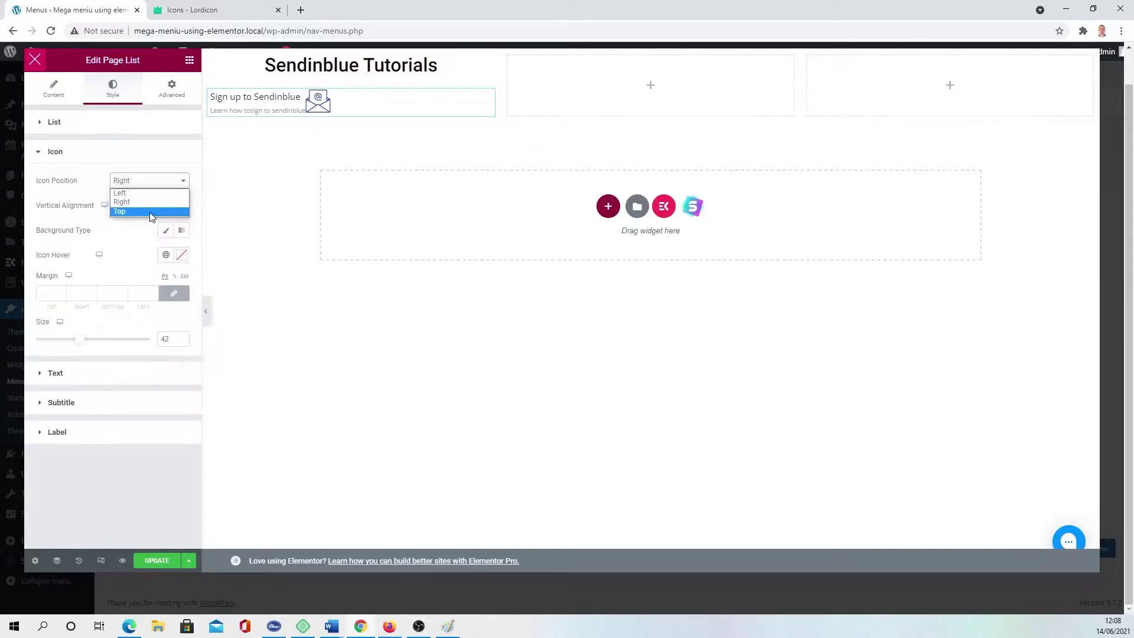
{"action": "left_click", "coordinate": [141, 190]}
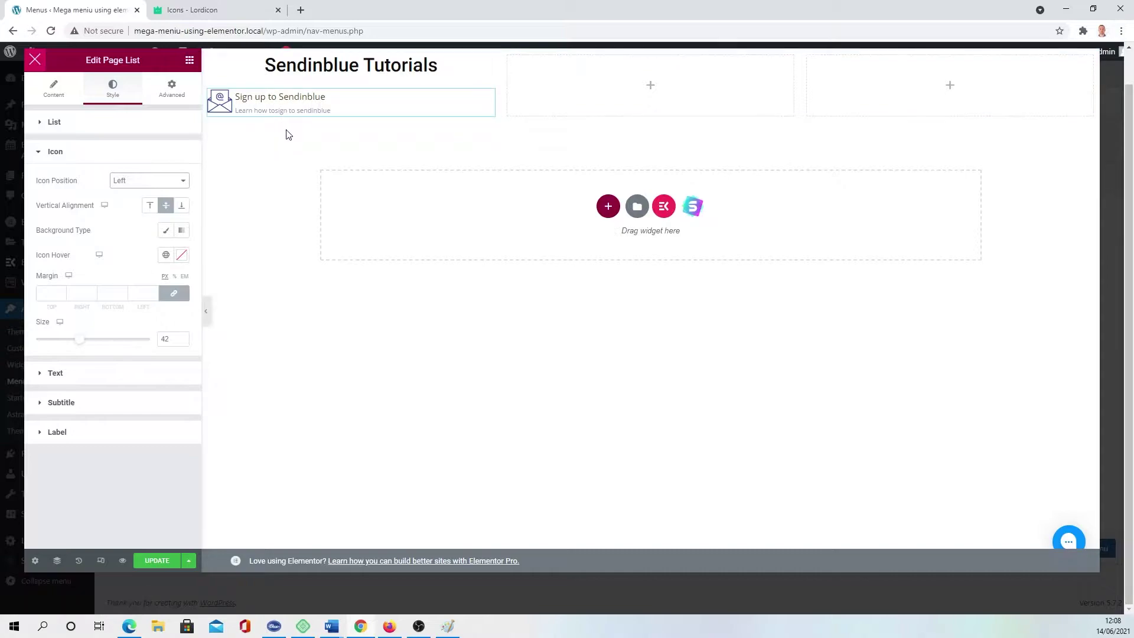
{"action": "left_click", "coordinate": [286, 103]}
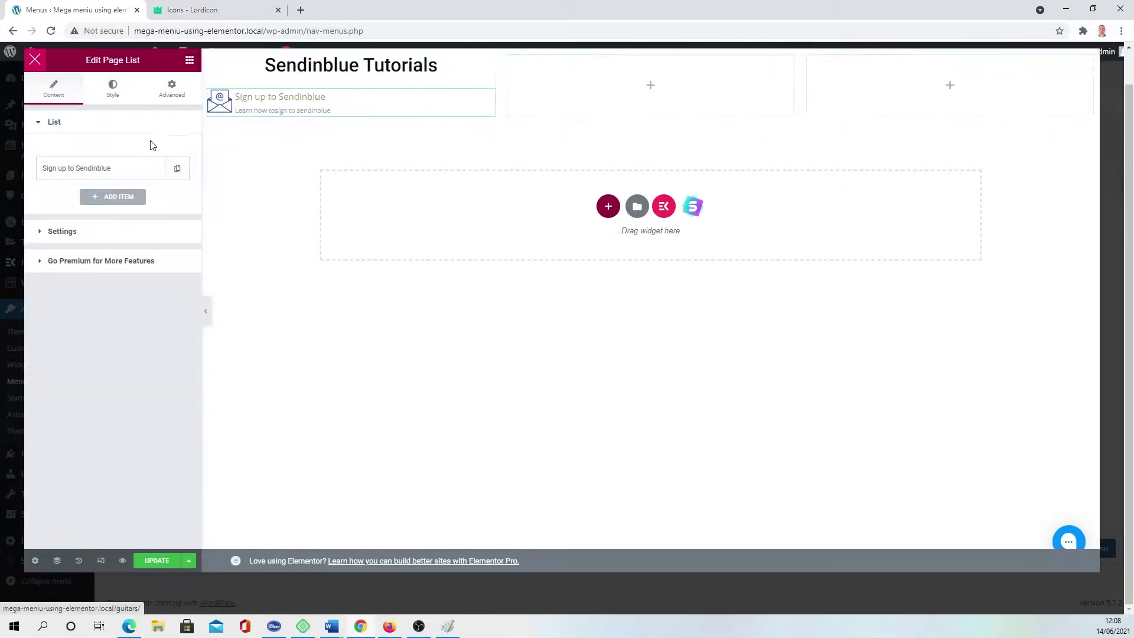
Add item 'Audience in the Sendinblue' with subtitle 'Create single contact or import contacts', linked to Our Story.
{"action": "left_click", "coordinate": [121, 201]}
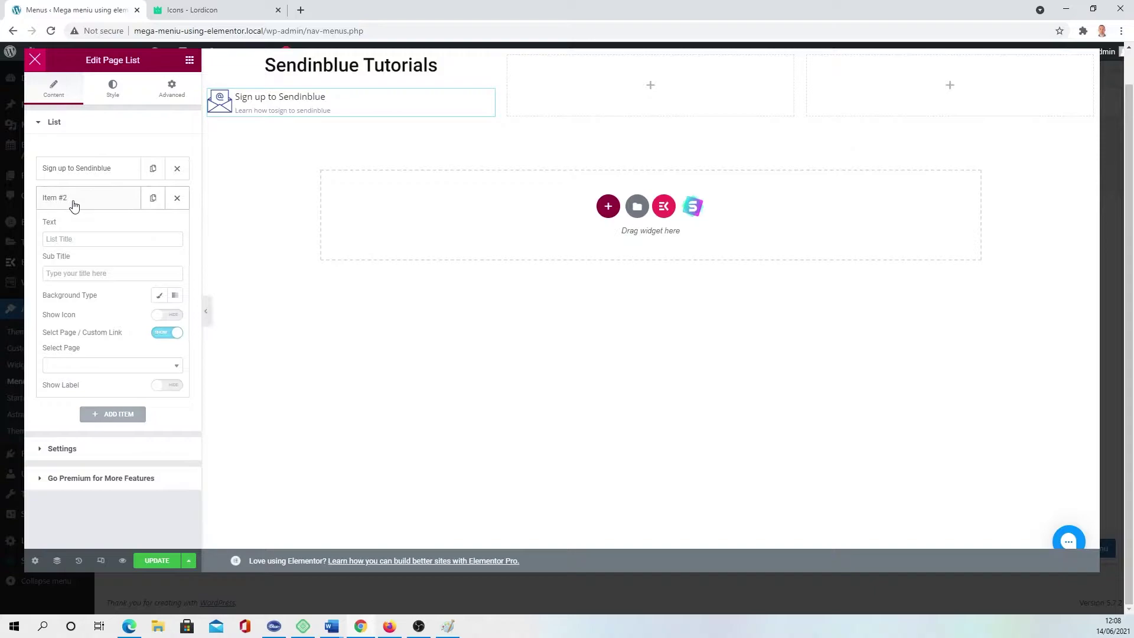
{"action": "left_click", "coordinate": [78, 238]}
{"action": "type", "text": "Audience in the Sendinblue"}
{"action": "left_click", "coordinate": [84, 272]}
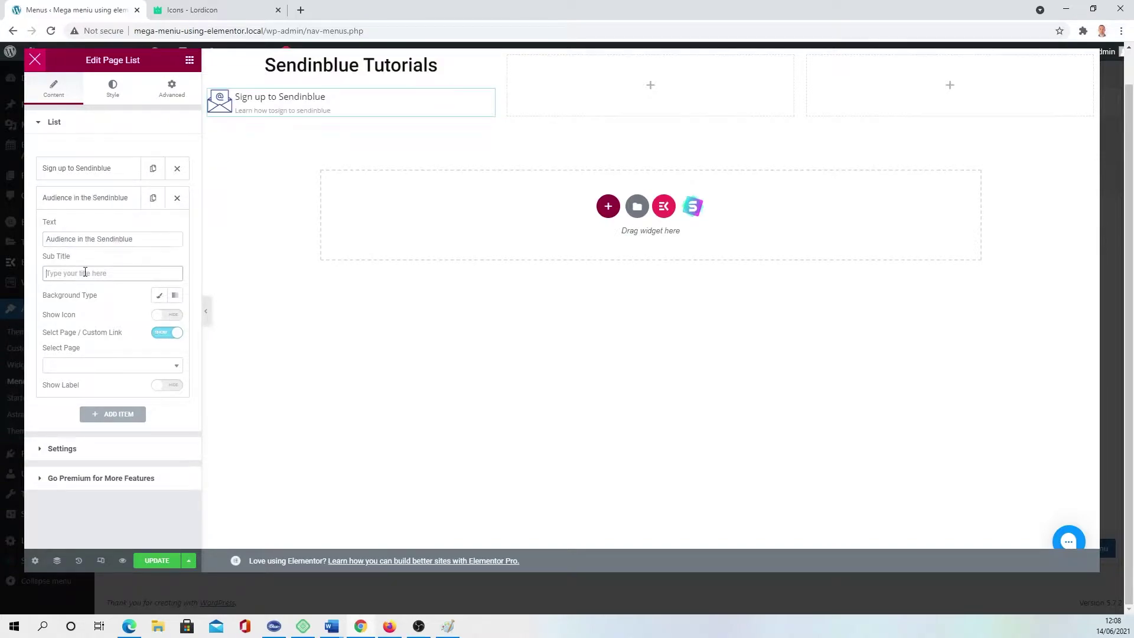
{"action": "type", "text": "Create single contact or import contacts"}
{"action": "left_click", "coordinate": [132, 369]}
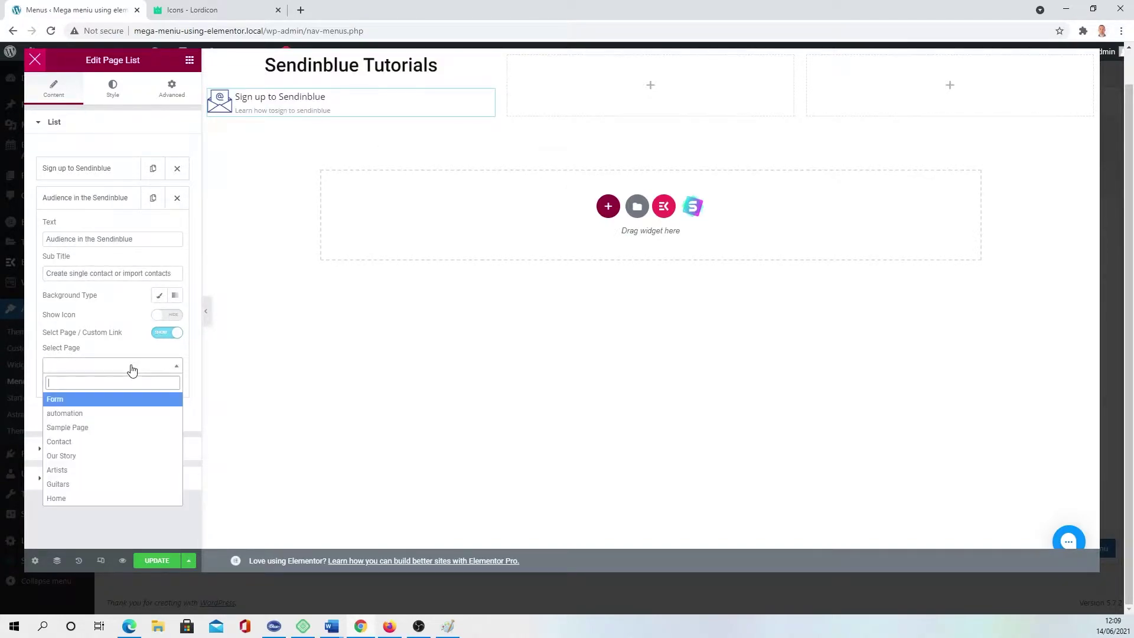
{"action": "left_click", "coordinate": [118, 444]}
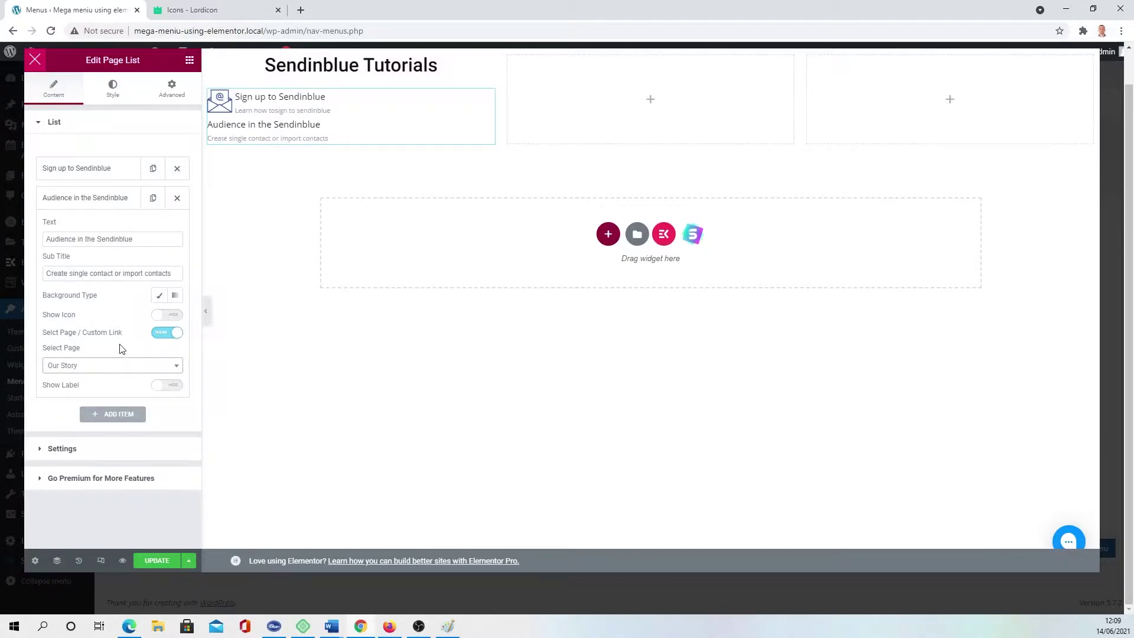
Show a dark blue Users icon on the new item.
{"action": "left_click", "coordinate": [164, 319]}
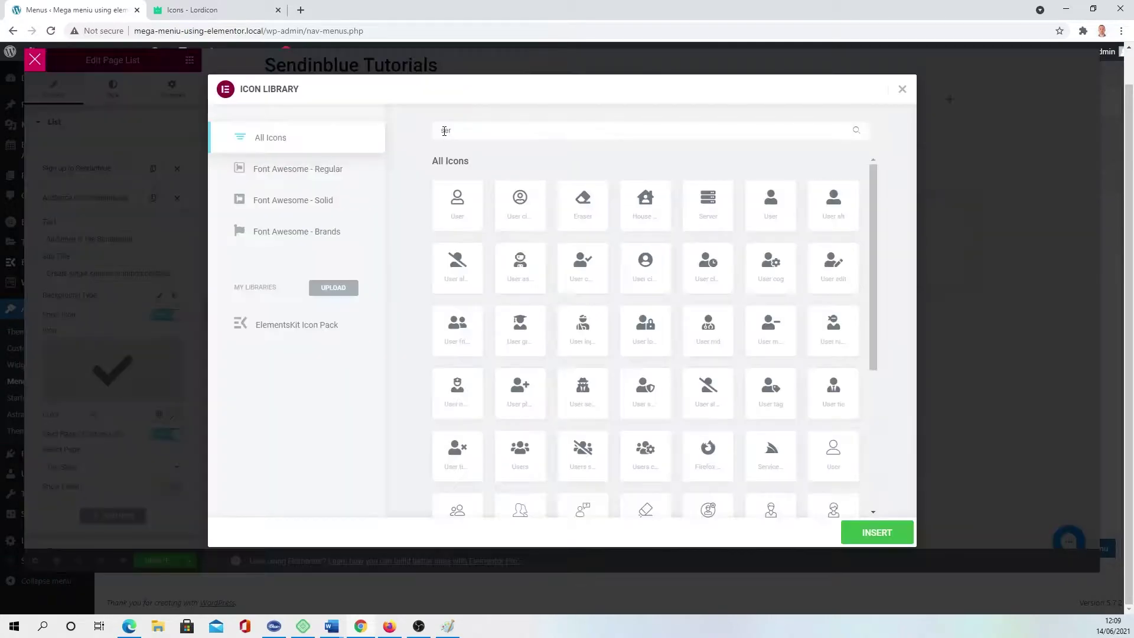
{"action": "left_click", "coordinate": [520, 453]}
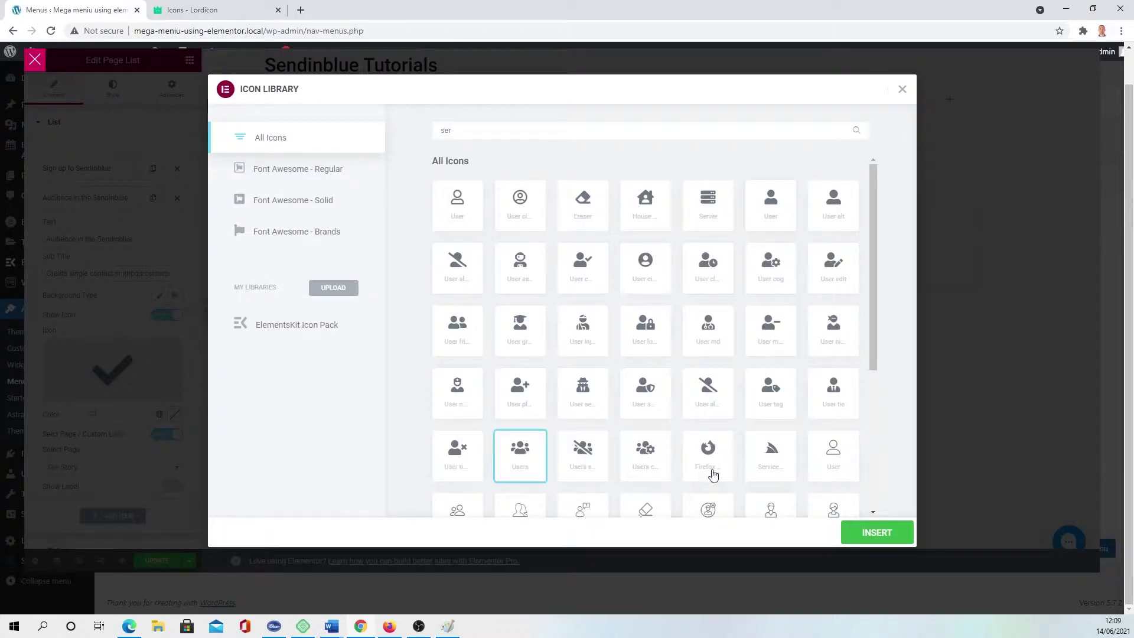
{"action": "left_click", "coordinate": [846, 533]}
{"action": "left_click", "coordinate": [174, 414]}
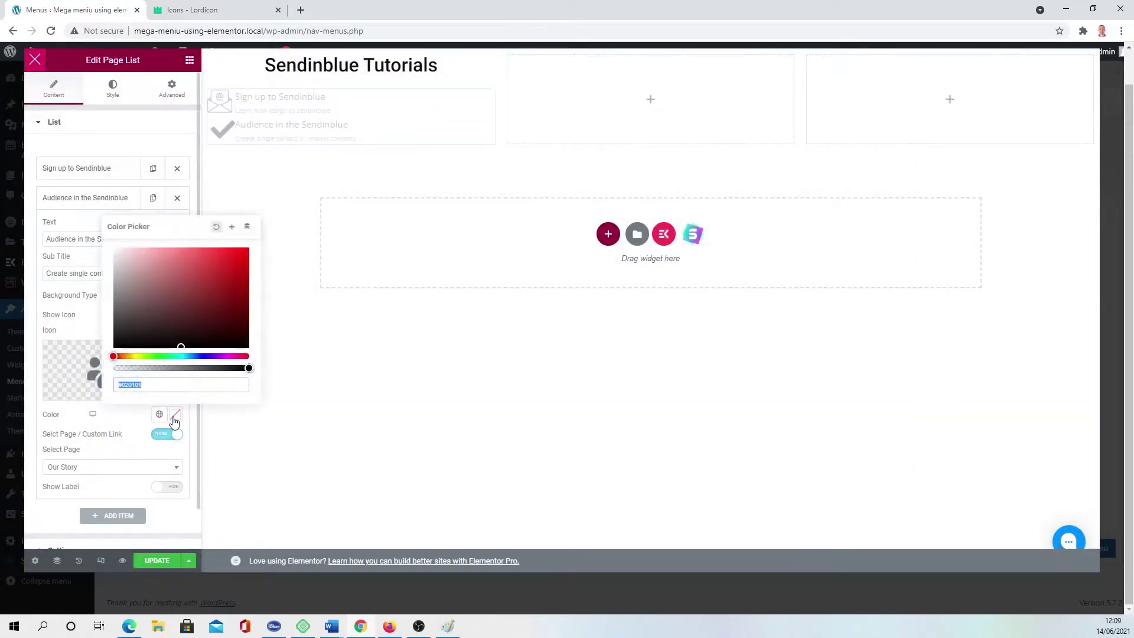
{"action": "left_click", "coordinate": [160, 384]}
{"action": "left_click", "coordinate": [106, 400]}
Add a 'Don't skip it' label with white text on a red background.
{"action": "scroll", "coordinate": [112, 413], "scroll_direction": "down", "scroll_amount": 2}
{"action": "left_click", "coordinate": [167, 381]}
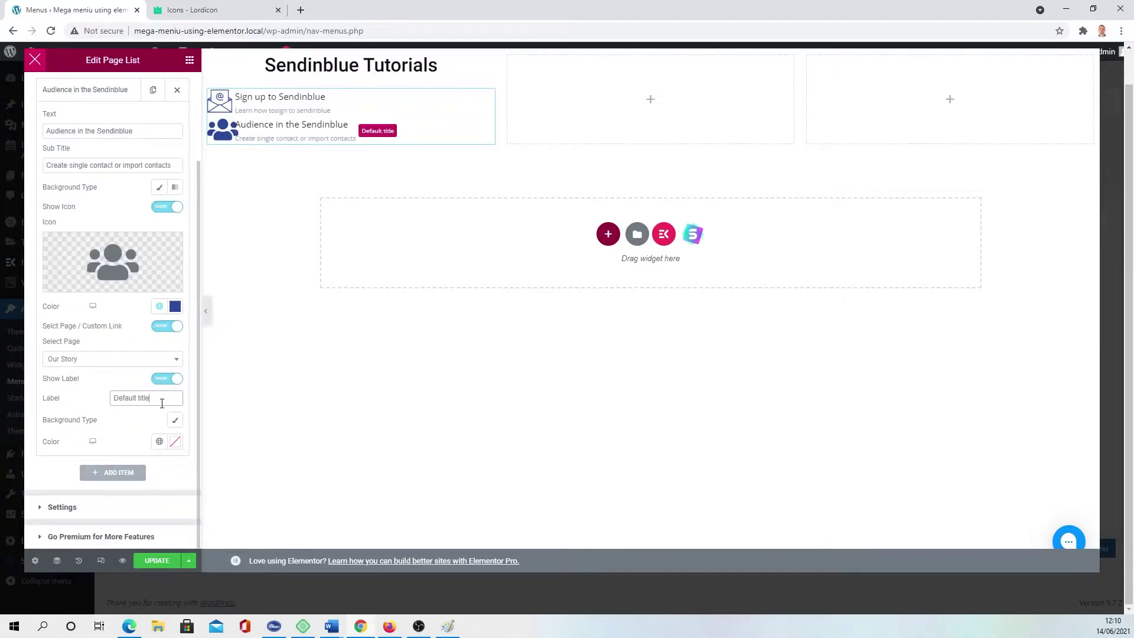
{"action": "left_click_drag", "start_coordinate": [159, 398], "coordinate": [57, 391]}
{"action": "type", "text": "Don't skip it"}
{"action": "left_click", "coordinate": [160, 442]}
{"action": "left_click", "coordinate": [175, 441]}
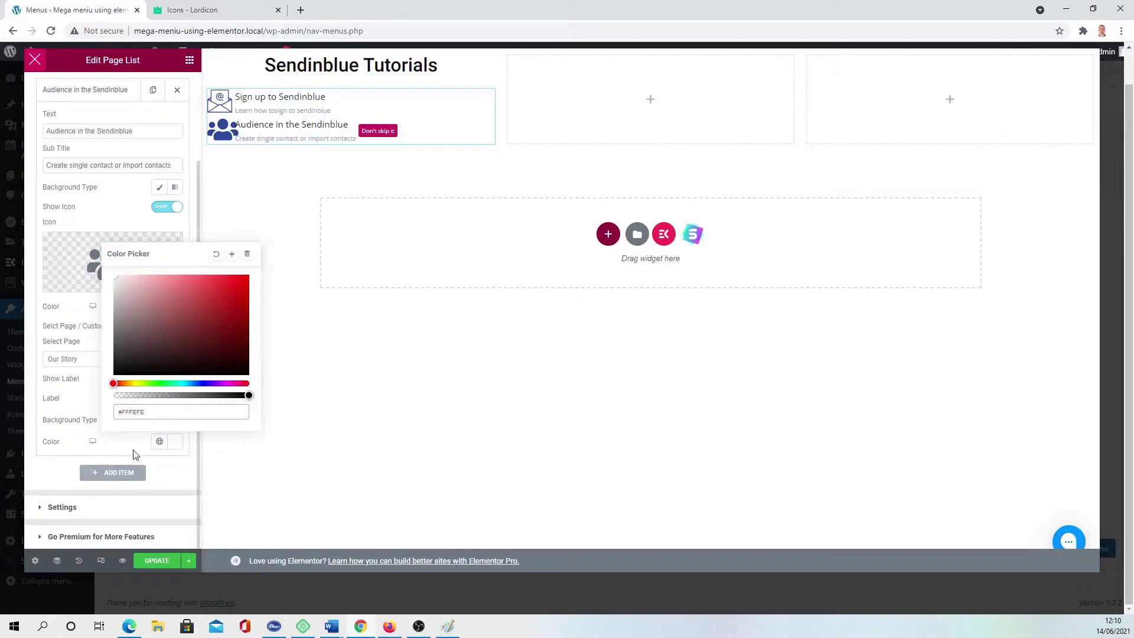
{"action": "left_click", "coordinate": [121, 440]}
{"action": "left_click", "coordinate": [175, 420]}
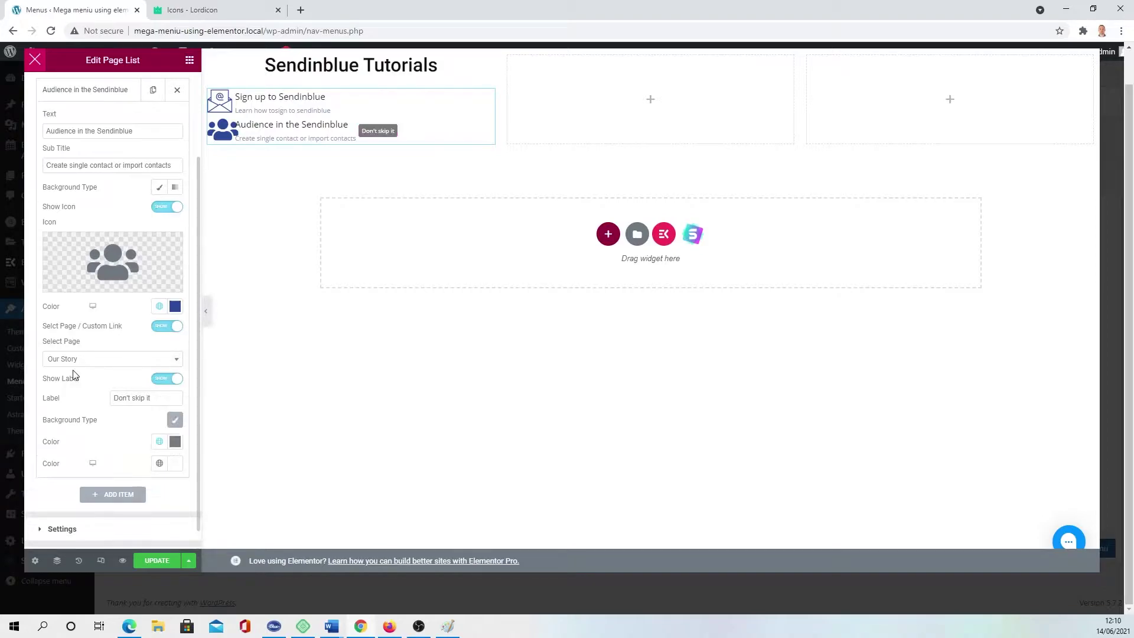
{"action": "left_click", "coordinate": [174, 442]}
{"action": "left_click", "coordinate": [242, 279]}
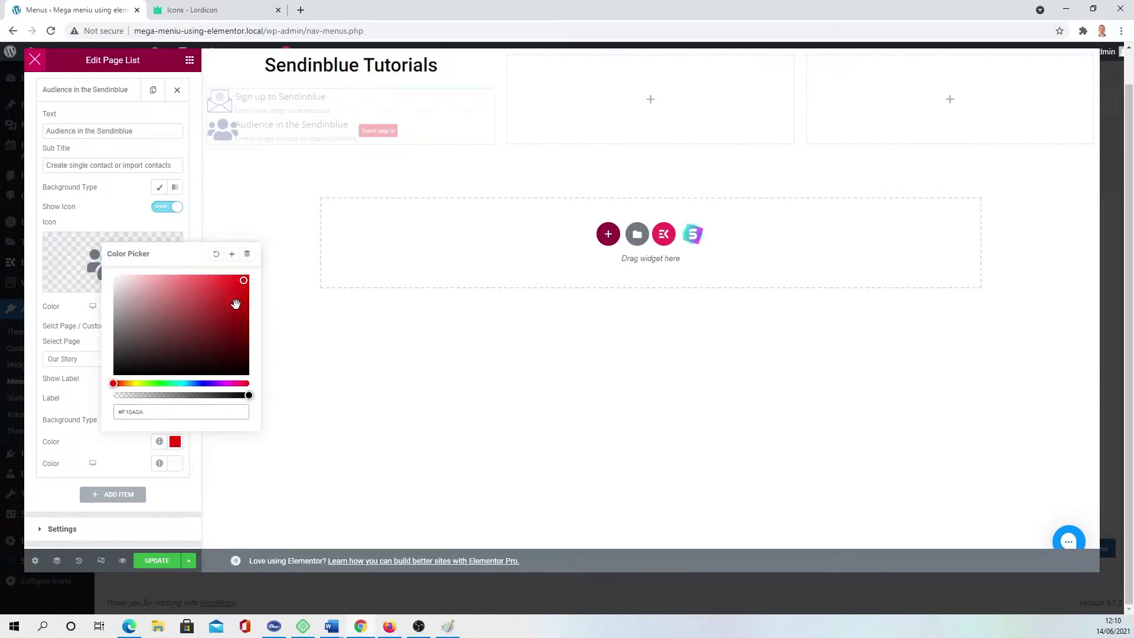
{"action": "left_click", "coordinate": [109, 443]}
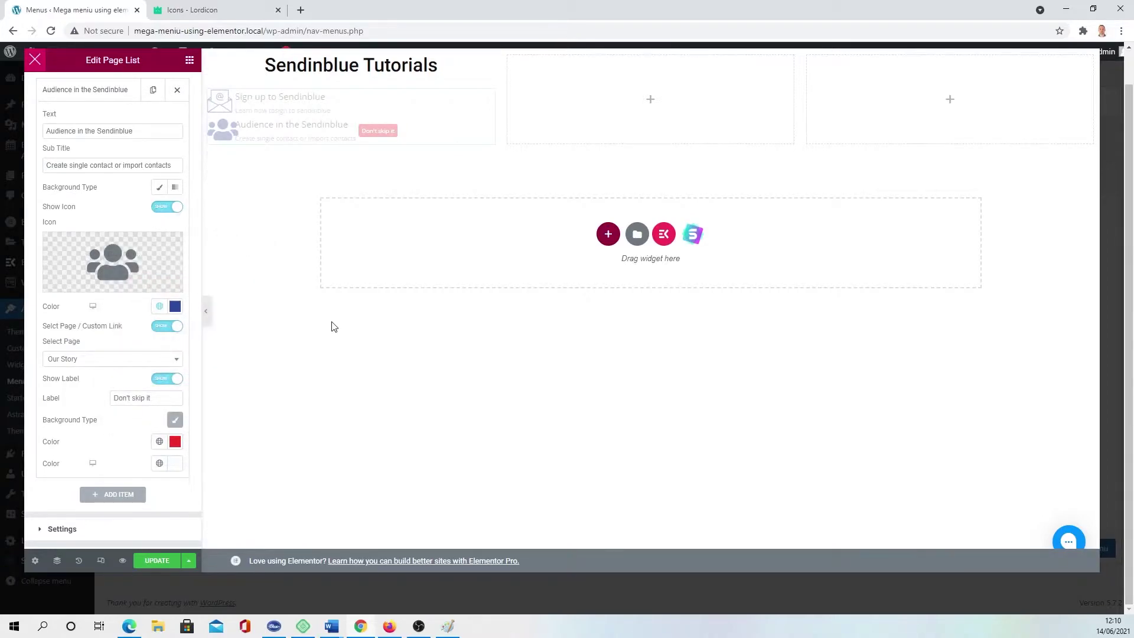
{"action": "scroll", "coordinate": [171, 128], "scroll_direction": "up", "scroll_amount": 3}
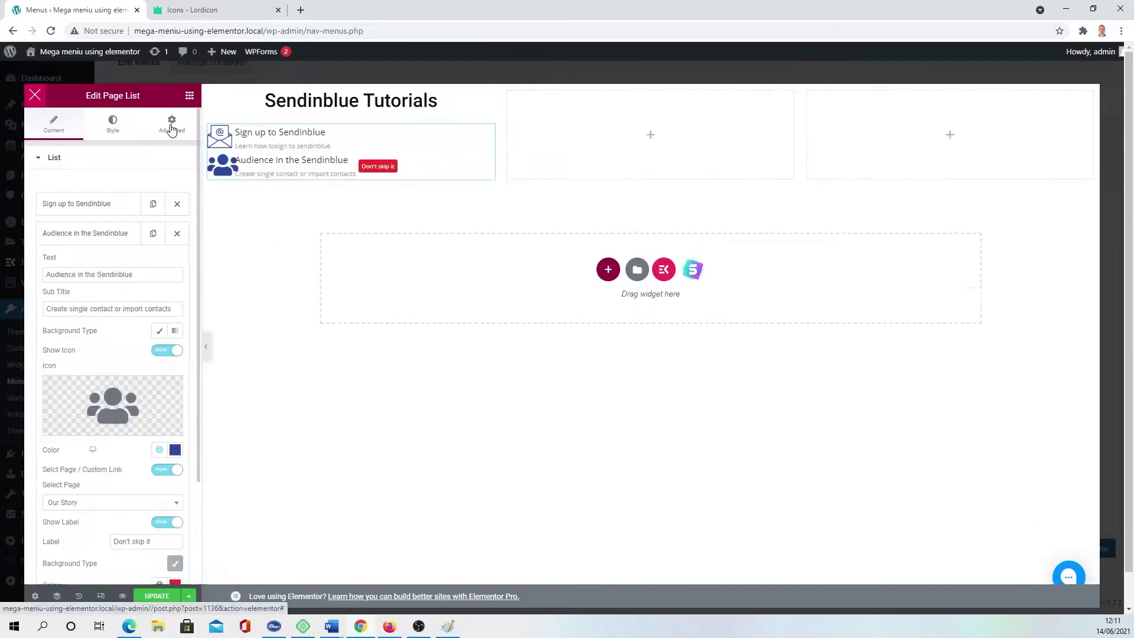
In the list style settings, give the items an unlinked top padding of 5.
{"action": "left_click", "coordinate": [115, 127]}
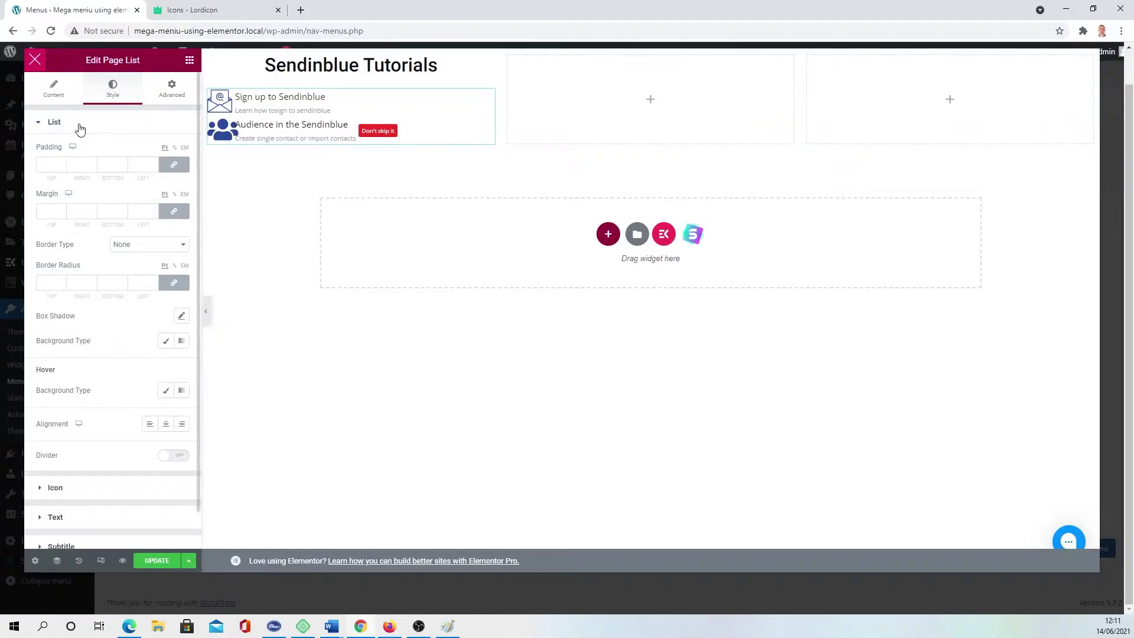
{"action": "left_click", "coordinate": [62, 164]}
{"action": "left_click", "coordinate": [62, 165]}
{"action": "left_click", "coordinate": [62, 164]}
{"action": "left_click", "coordinate": [62, 164]}
{"action": "left_click", "coordinate": [62, 164]}
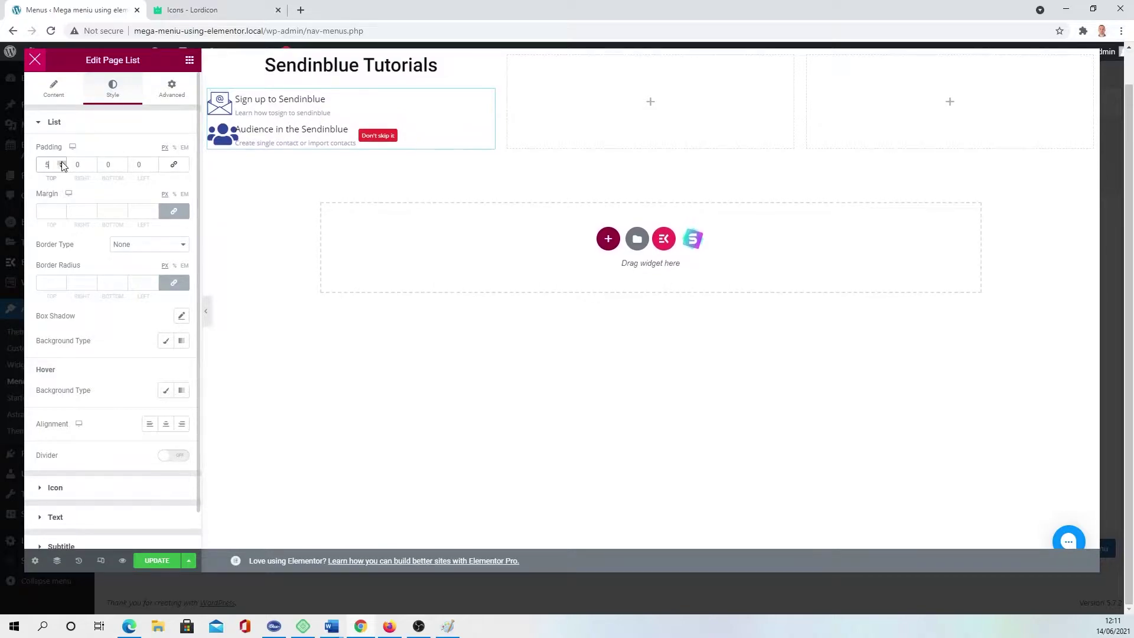
Set a 6 margin on all sides and indent the item text 28 from the icons.
{"action": "left_click", "coordinate": [61, 210]}
{"action": "left_click", "coordinate": [62, 209]}
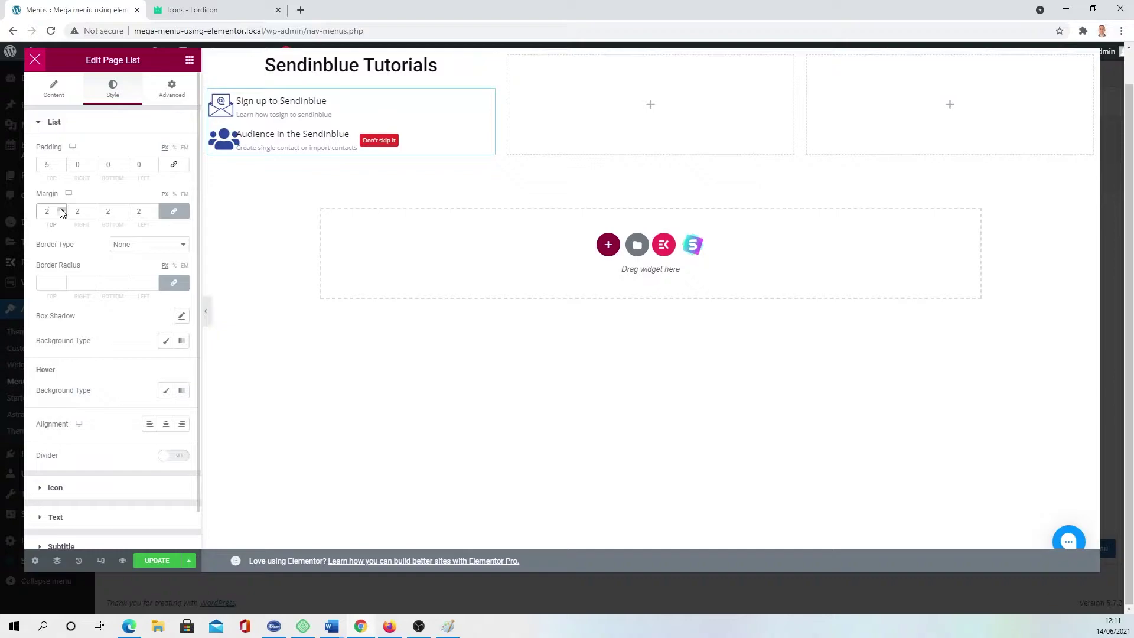
{"action": "left_click", "coordinate": [62, 209]}
{"action": "left_click", "coordinate": [61, 209]}
{"action": "left_click", "coordinate": [62, 209]}
{"action": "left_click", "coordinate": [62, 210]}
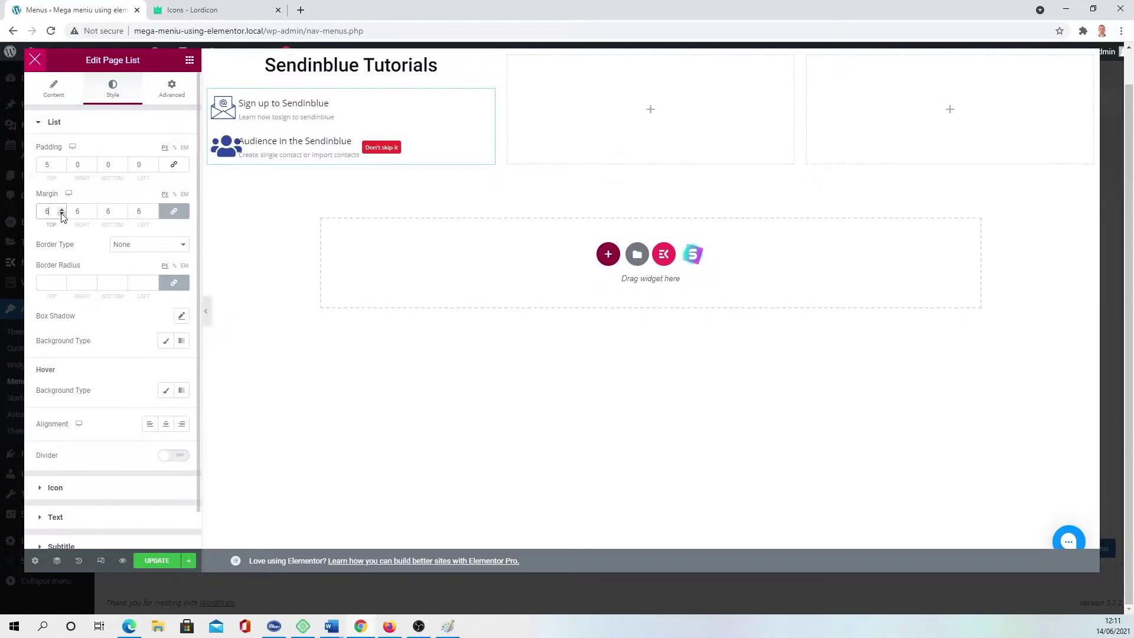
{"action": "left_click", "coordinate": [55, 517]}
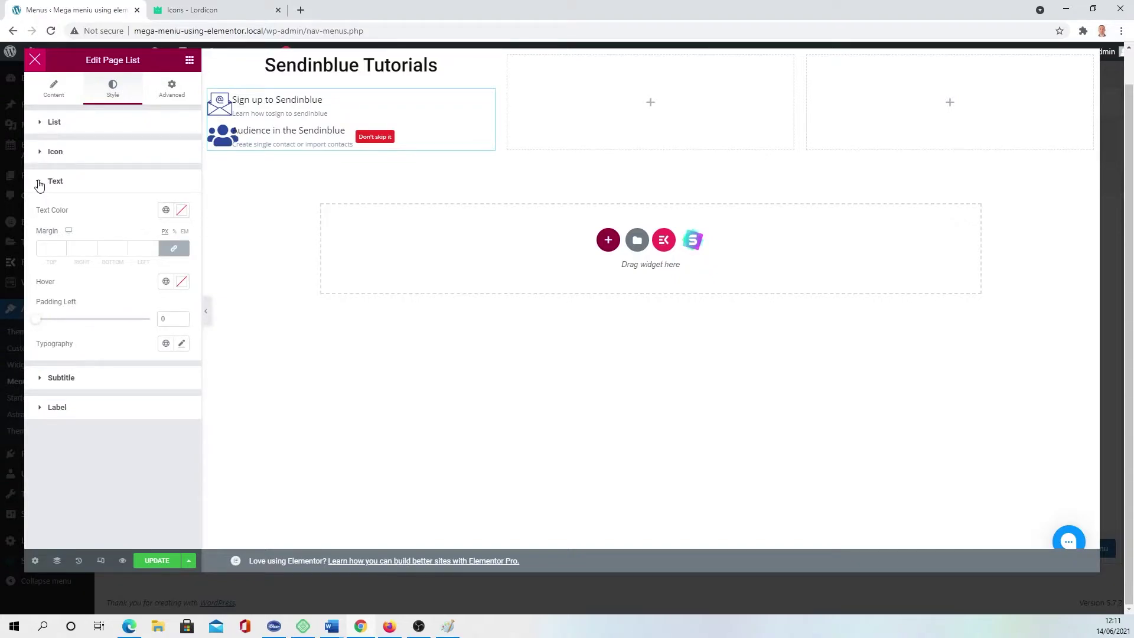
{"action": "left_click_drag", "start_coordinate": [37, 322], "coordinate": [101, 322]}
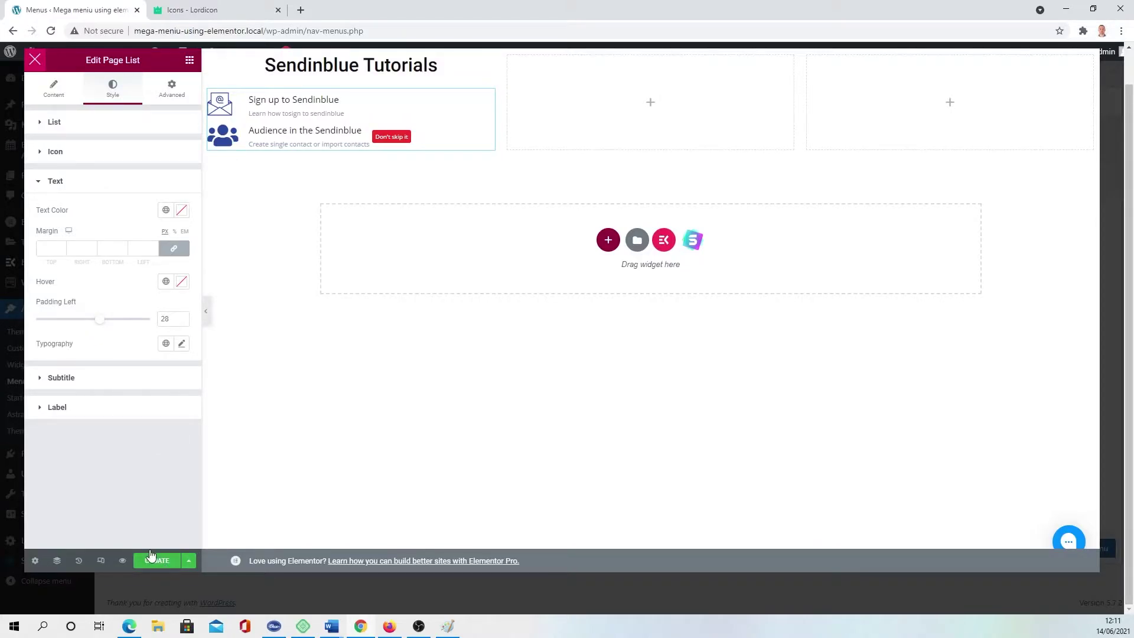
Close the content editor, save the mega menu settings, and save the Main menu.
{"action": "left_click", "coordinate": [35, 60]}
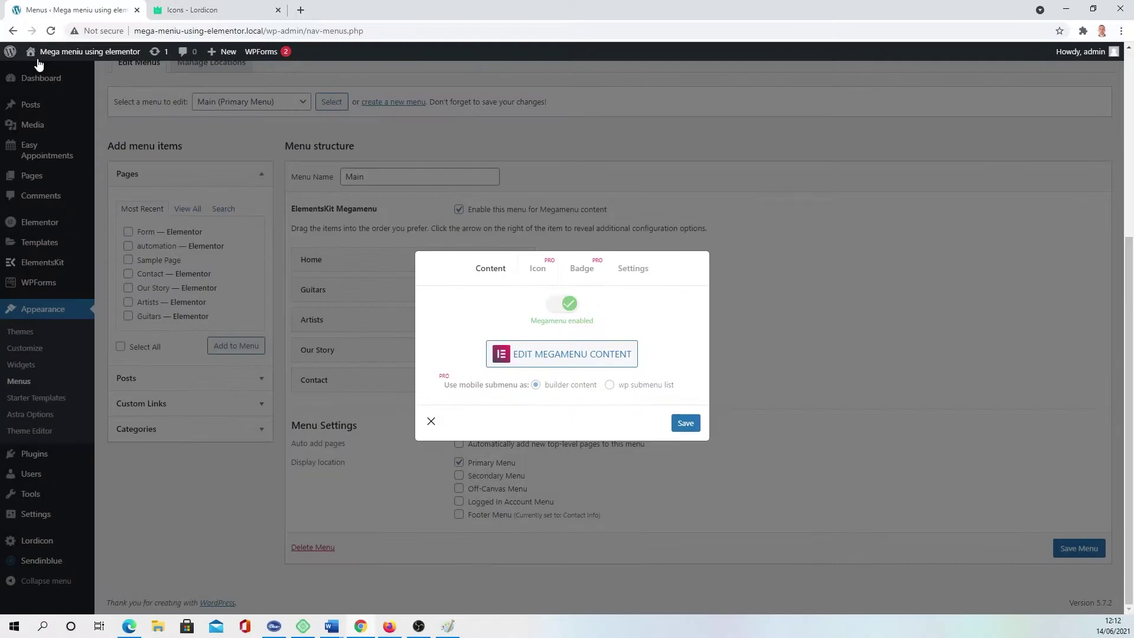
{"action": "left_click", "coordinate": [684, 425]}
{"action": "left_click", "coordinate": [431, 421]}
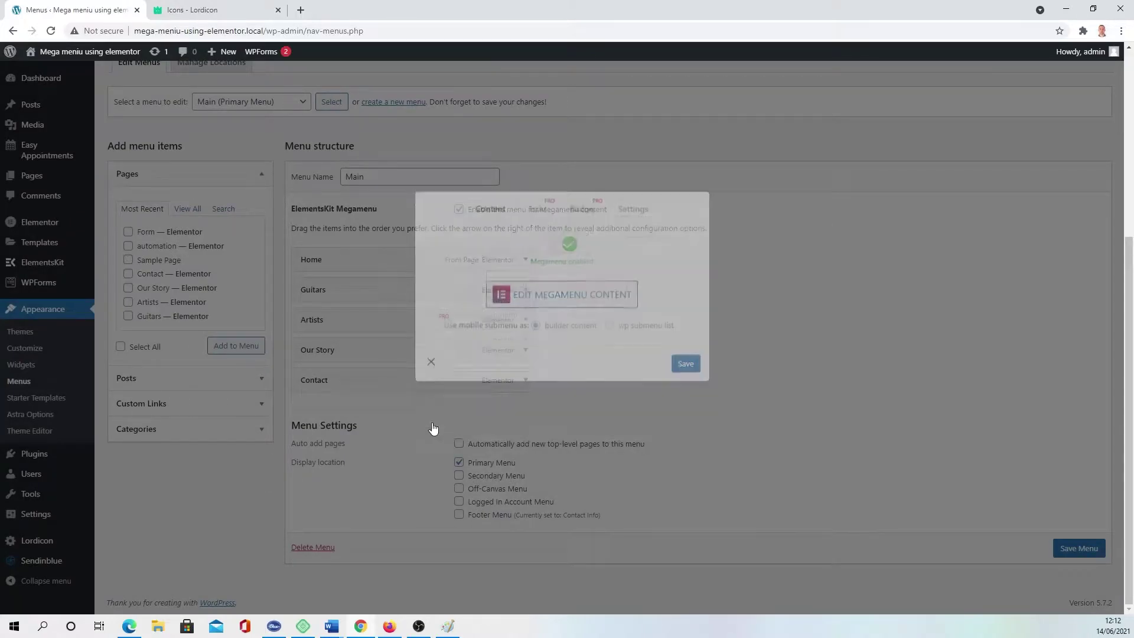
{"action": "left_click", "coordinate": [1079, 548]}
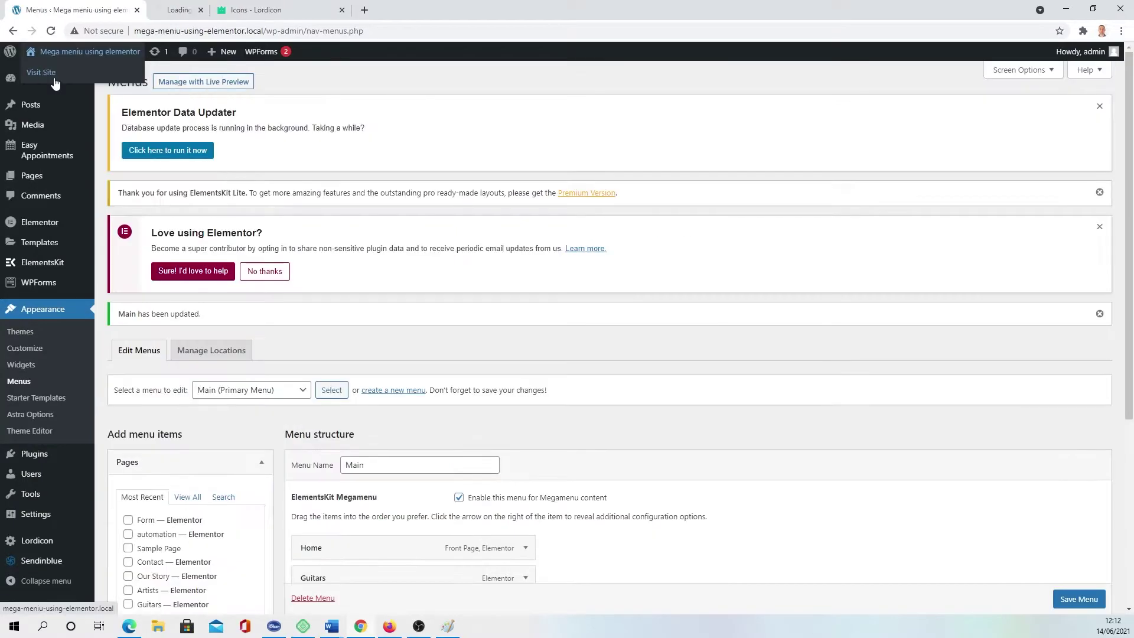
Check the mega menu on the live front page, then return to the section's border settings.
{"action": "middle_click", "coordinate": [89, 52]}
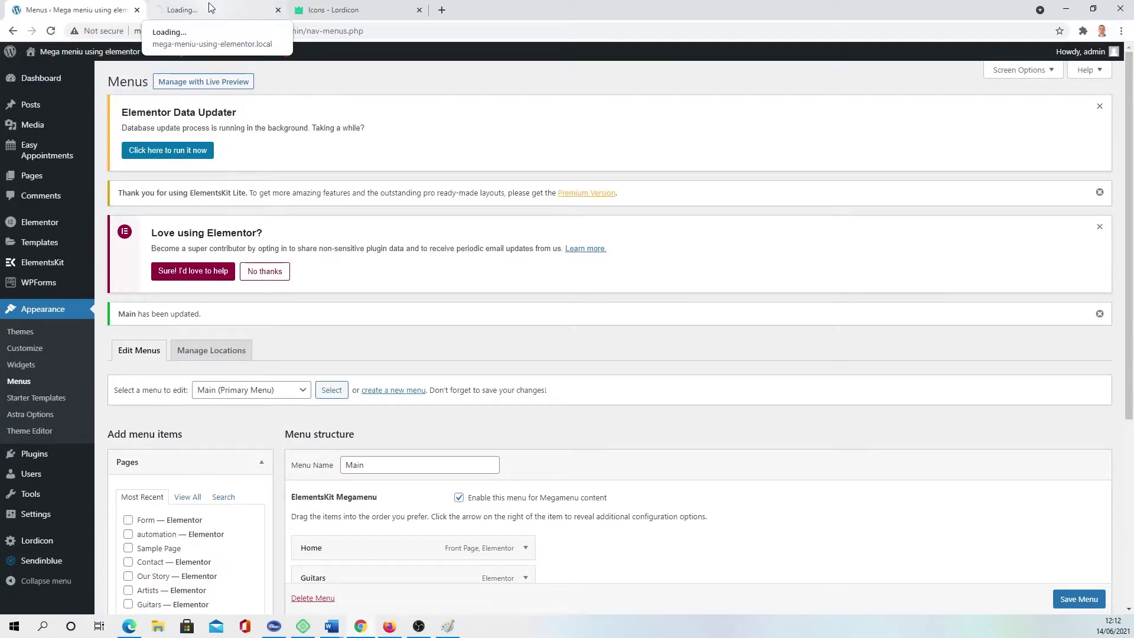
{"action": "left_click", "coordinate": [211, 8]}
{"action": "mouse_move", "coordinate": [582, 92]}
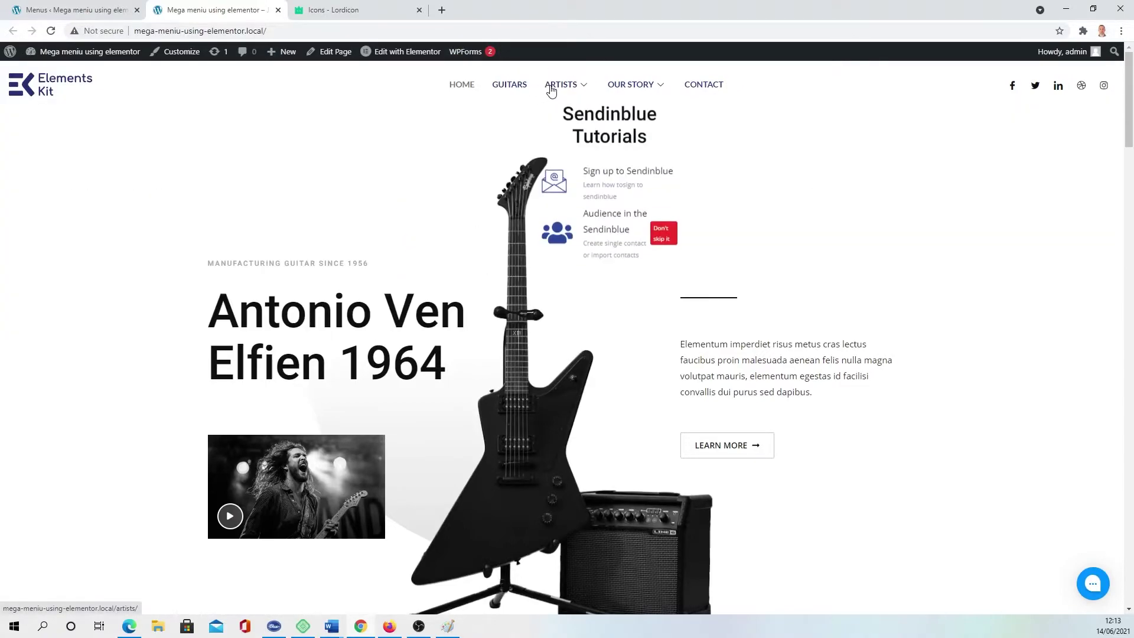
{"action": "left_click", "coordinate": [90, 14]}
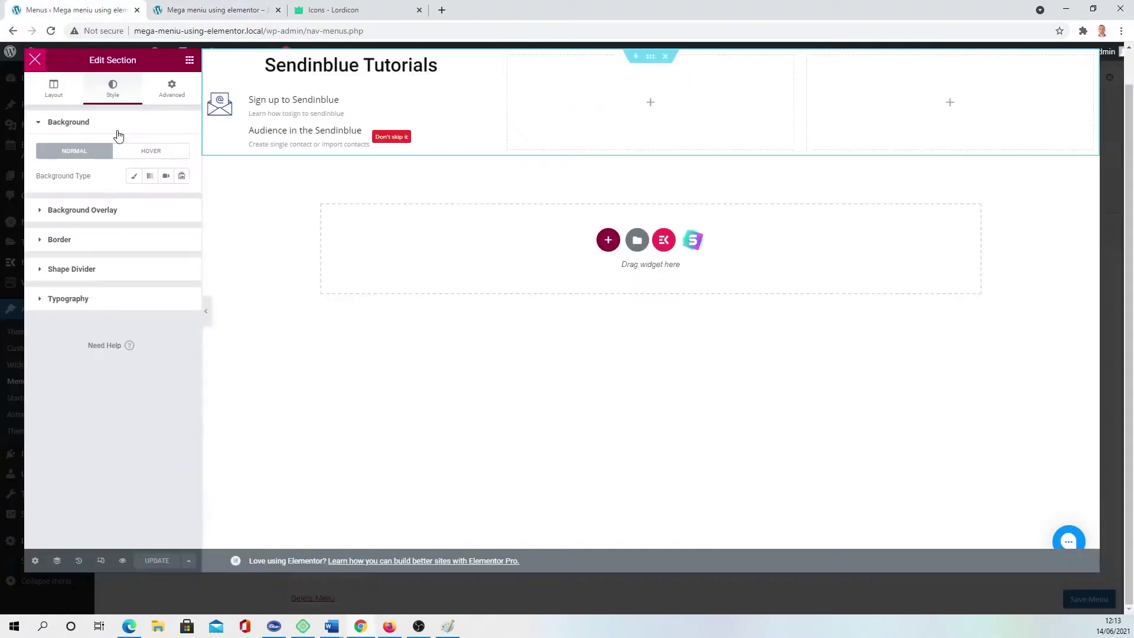
{"action": "left_click", "coordinate": [43, 241]}
{"action": "left_click", "coordinate": [145, 235]}
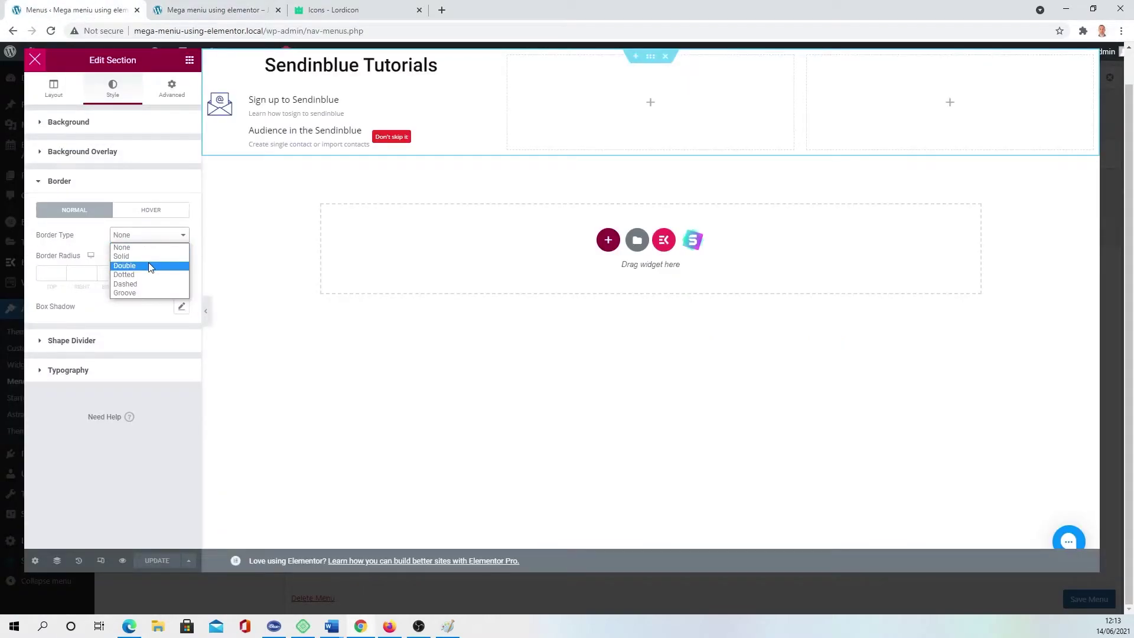
Give the mega-menu section a Solid border, update, and check it on the live site.
{"action": "left_click", "coordinate": [148, 257]}
{"action": "left_click", "coordinate": [151, 564]}
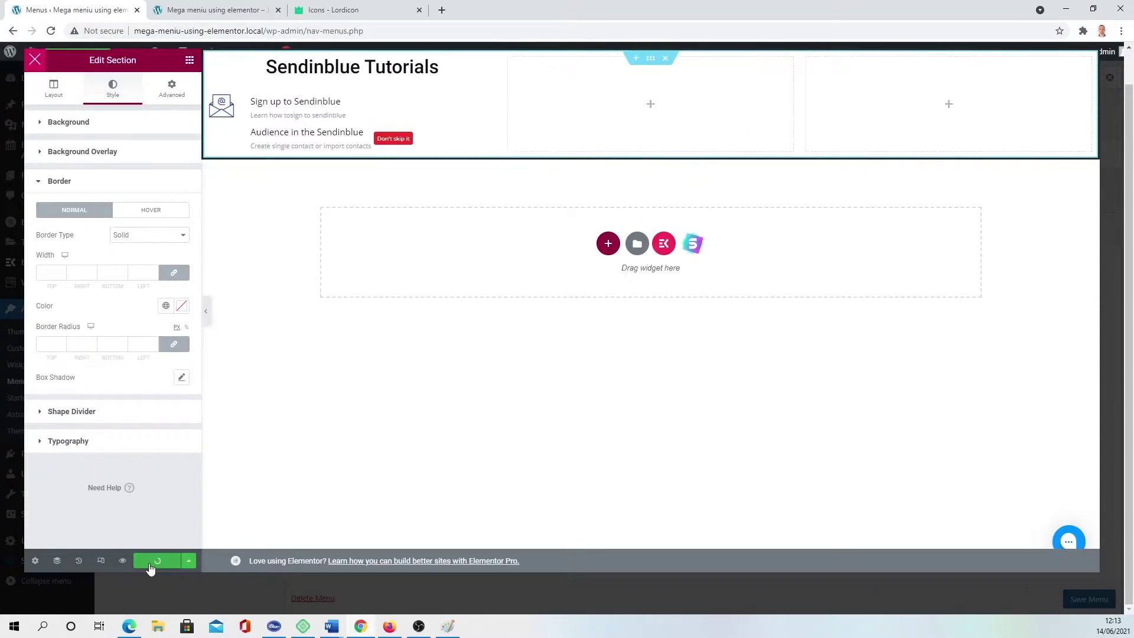
{"action": "left_click", "coordinate": [214, 10]}
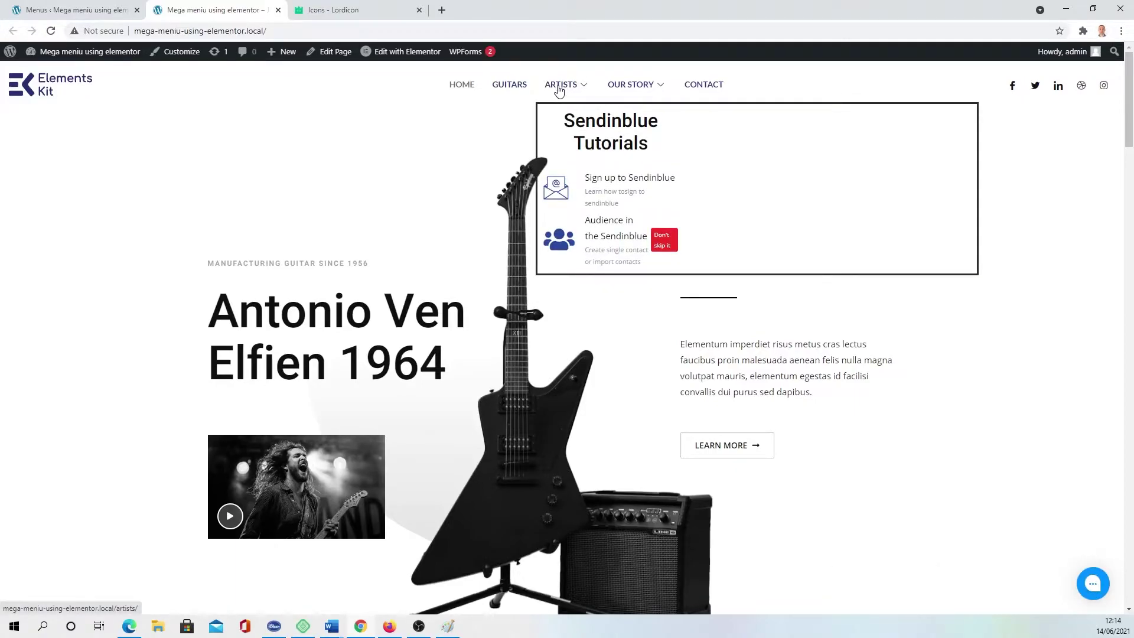
Turn on Stretch Section in the section's Layout settings.
{"action": "left_click", "coordinate": [59, 8]}
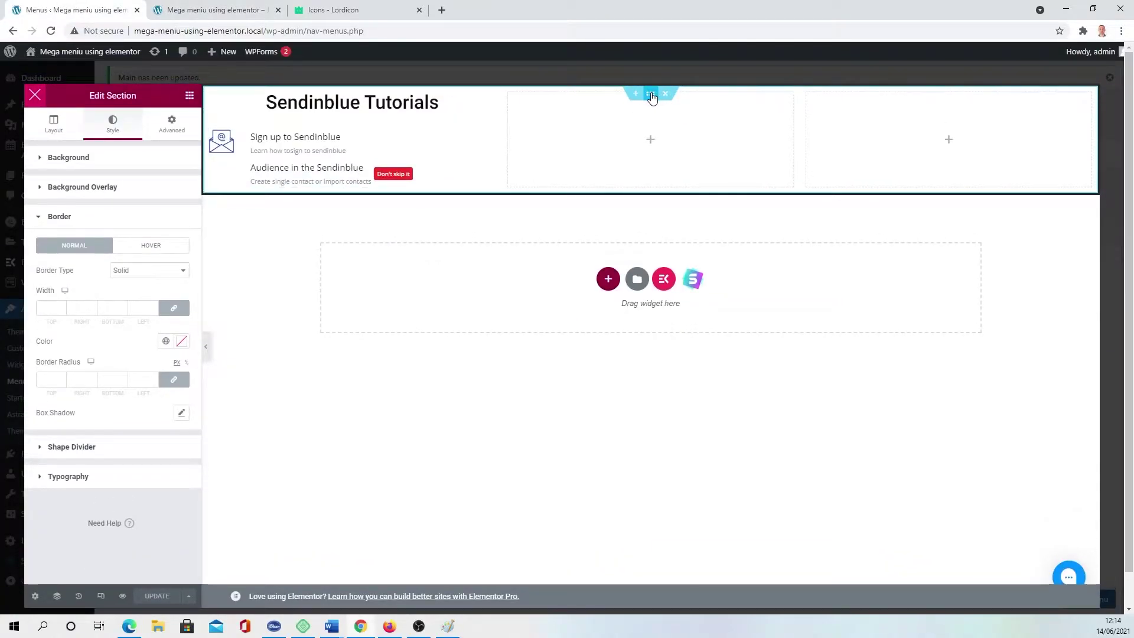
{"action": "left_click", "coordinate": [171, 125]}
{"action": "left_click", "coordinate": [65, 91]}
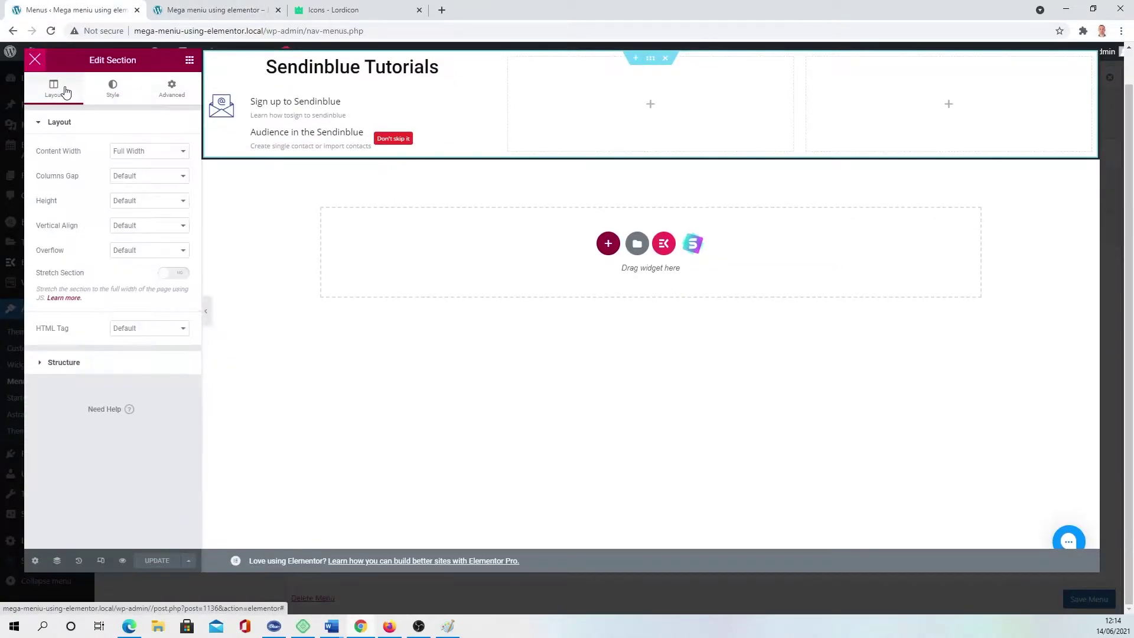
{"action": "left_click", "coordinate": [175, 273]}
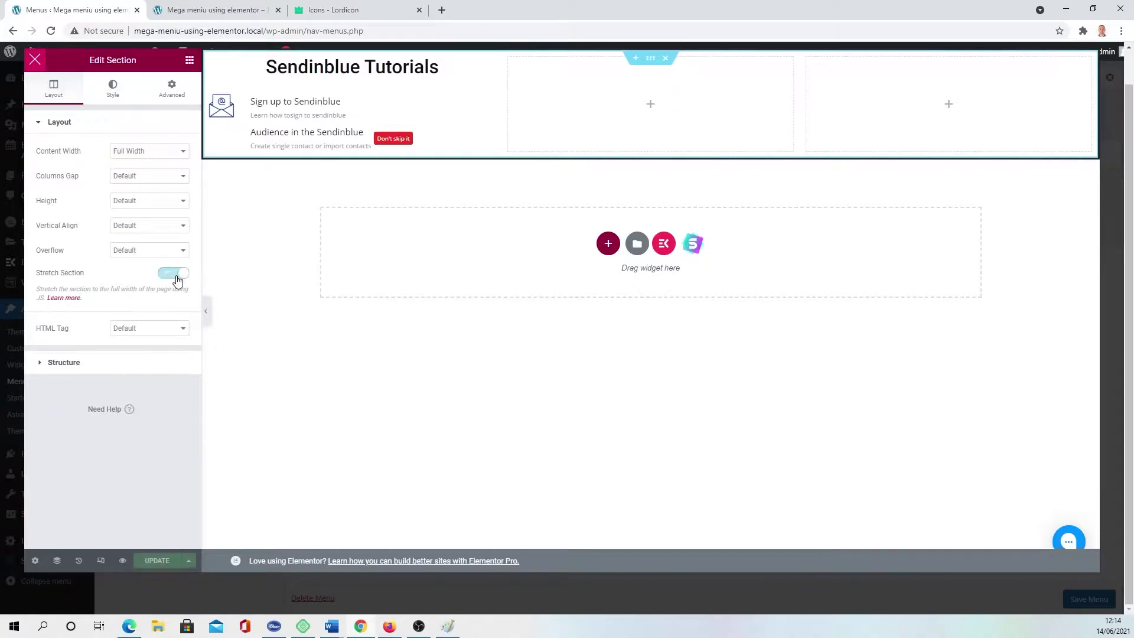
Update the stretched section and reload the live homepage to view the Artists menu.
{"action": "left_click", "coordinate": [156, 561]}
{"action": "left_click", "coordinate": [207, 9]}
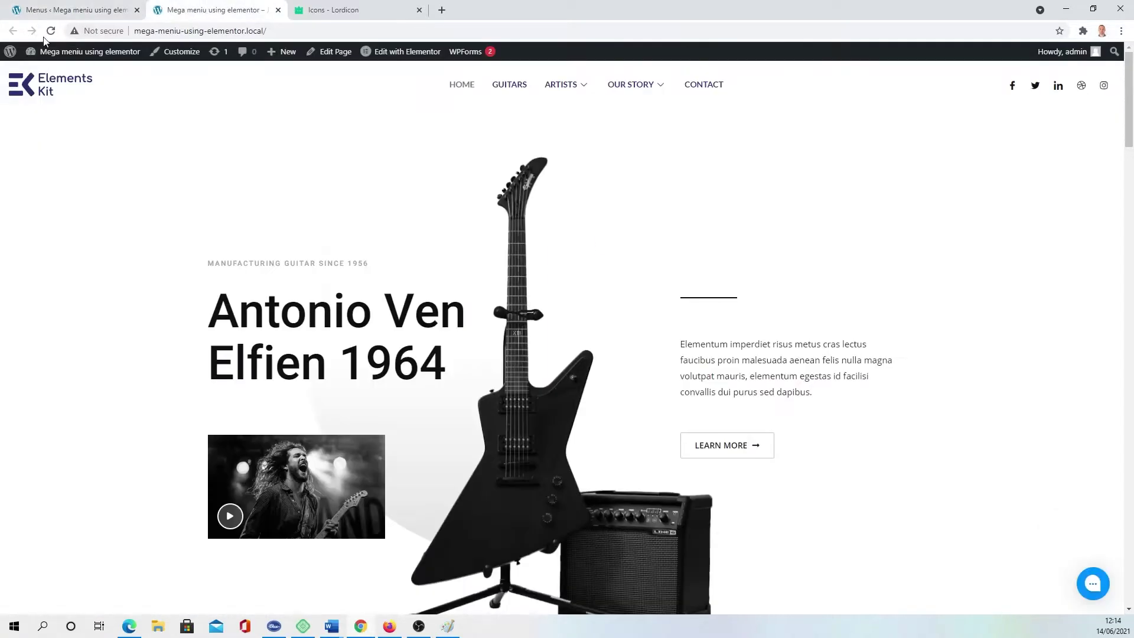
{"action": "left_click", "coordinate": [50, 32]}
{"action": "mouse_move", "coordinate": [560, 78]}
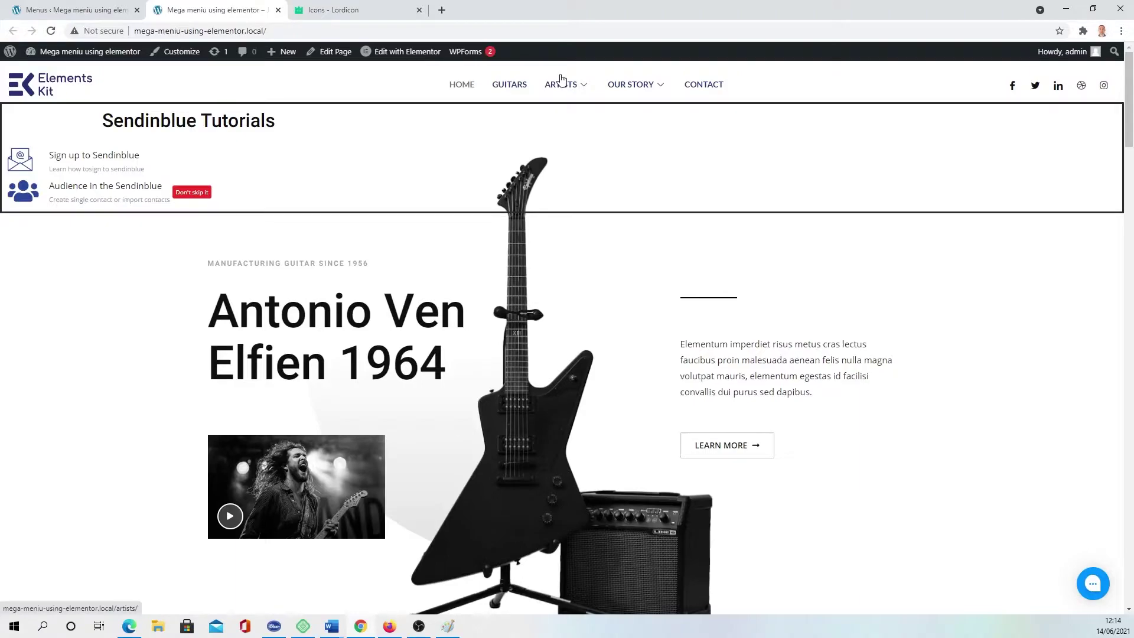
Open the Sign up to Sendinblue link in a new tab, inspect it, then return to the editor.
{"action": "right_click", "coordinate": [68, 155]}
{"action": "left_click", "coordinate": [96, 169]}
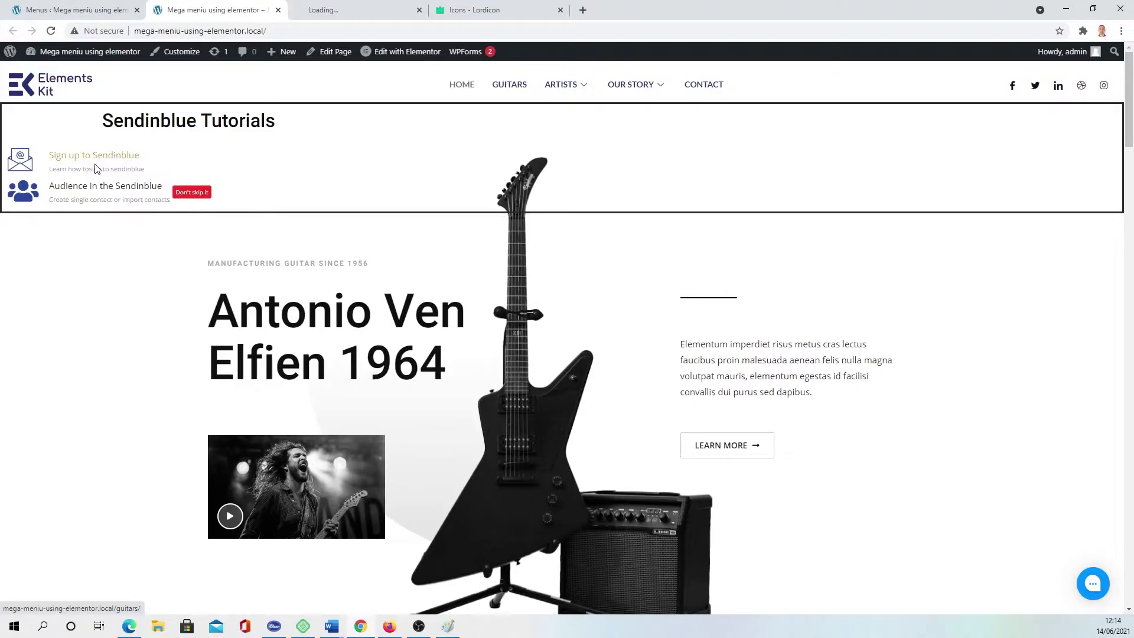
{"action": "left_click", "coordinate": [356, 10]}
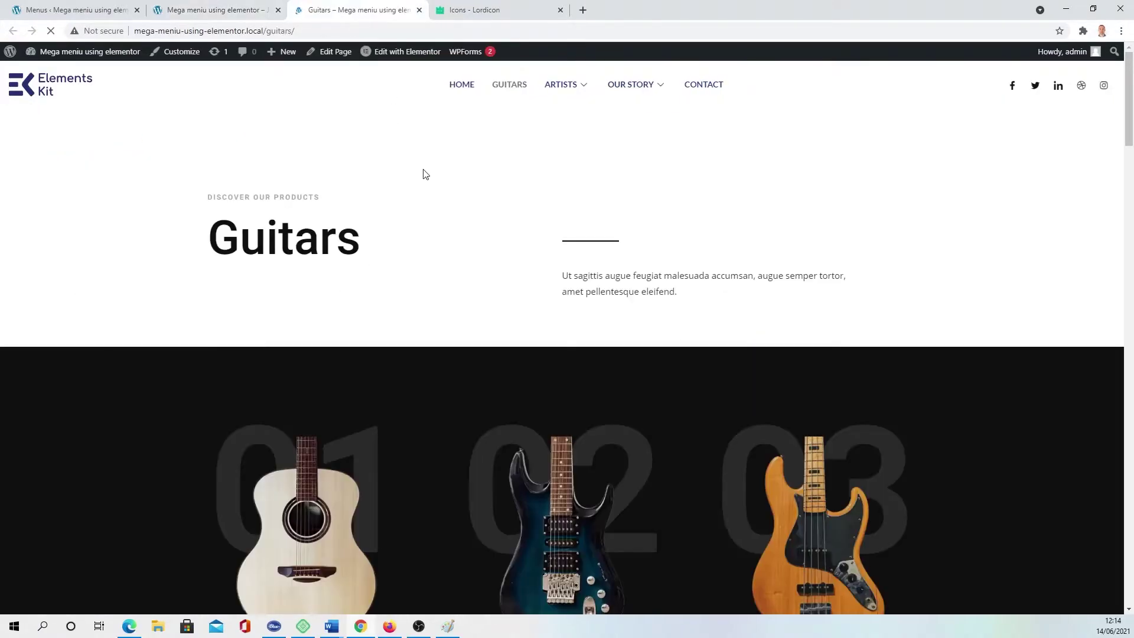
{"action": "scroll", "coordinate": [423, 172], "scroll_direction": "down", "scroll_amount": 8}
{"action": "scroll", "coordinate": [422, 172], "scroll_direction": "up", "scroll_amount": 3}
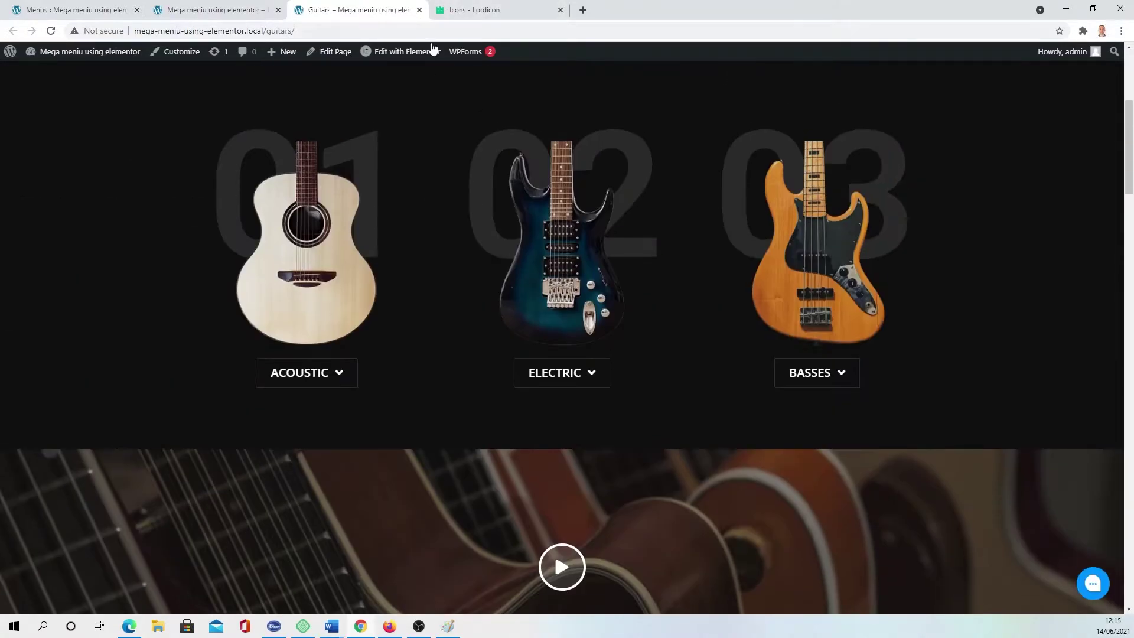
{"action": "scroll", "coordinate": [425, 207], "scroll_direction": "up", "scroll_amount": 1}
{"action": "key", "text": "ctrl+w"}
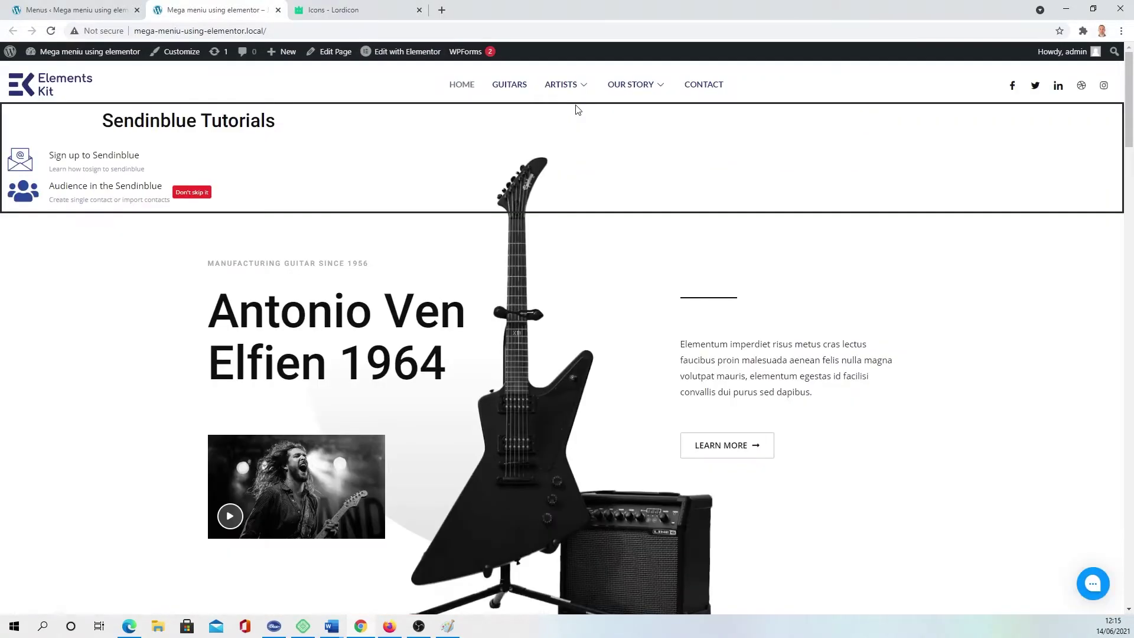
{"action": "key", "text": "ctrl+shift+Tab"}
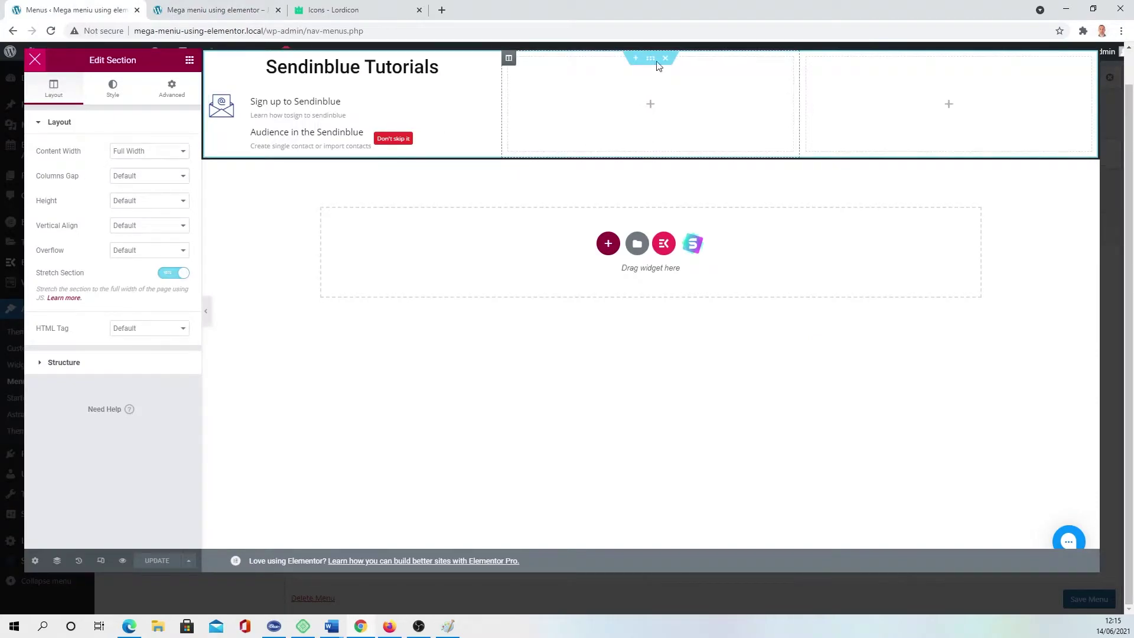
Give the middle column a Solid border with left width 1.
{"action": "left_click", "coordinate": [508, 59]}
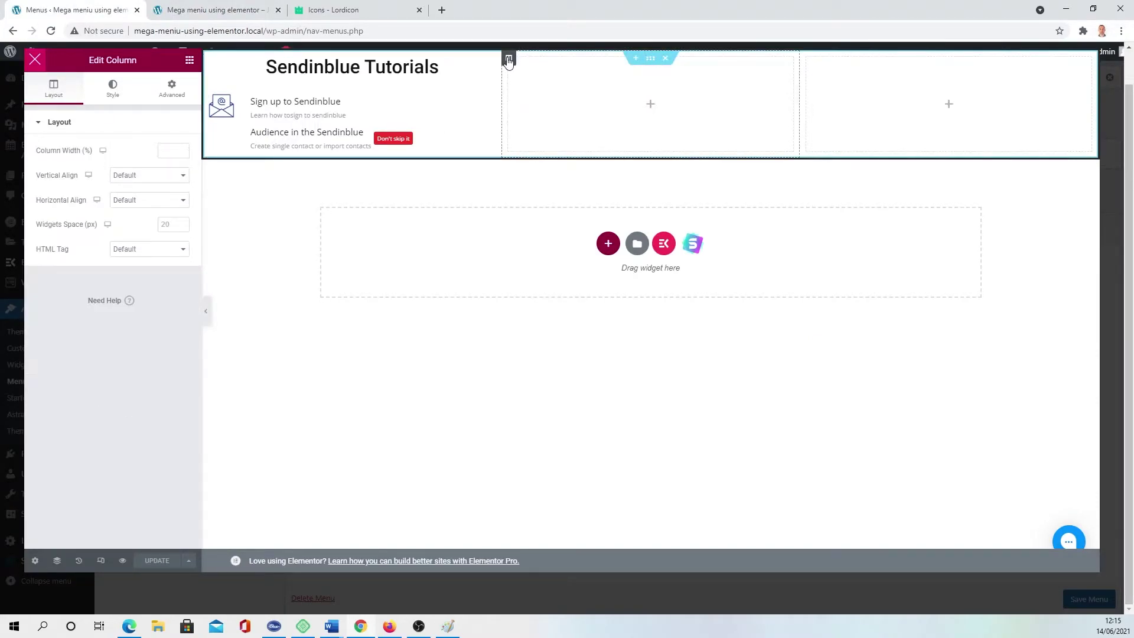
{"action": "left_click", "coordinate": [112, 91]}
{"action": "left_click", "coordinate": [105, 220]}
{"action": "left_click", "coordinate": [149, 205]}
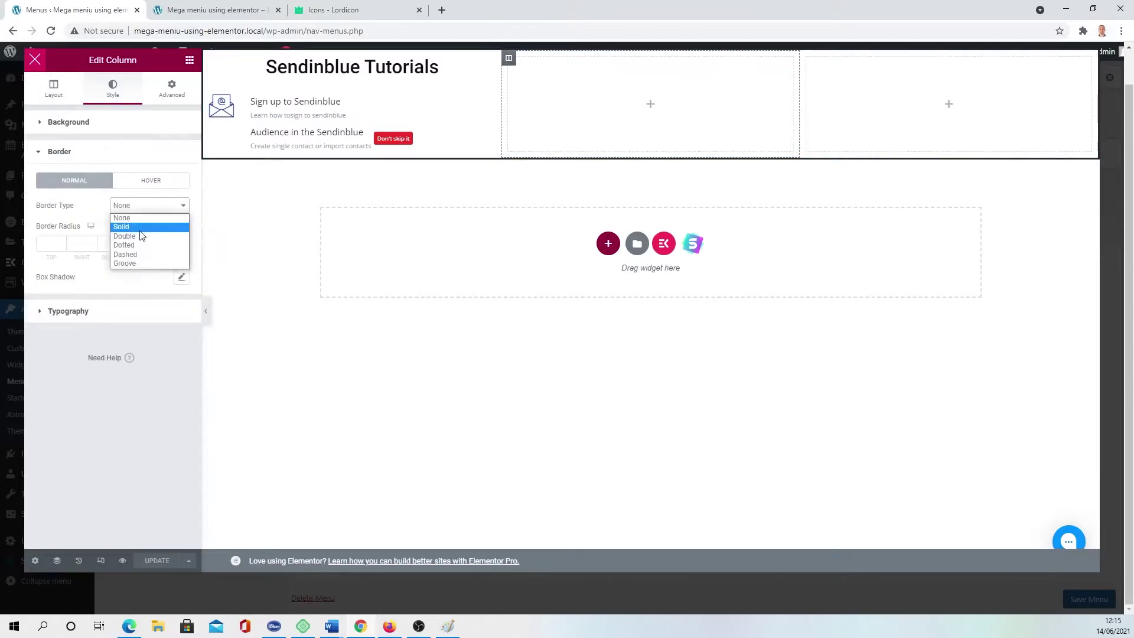
{"action": "left_click", "coordinate": [149, 231]}
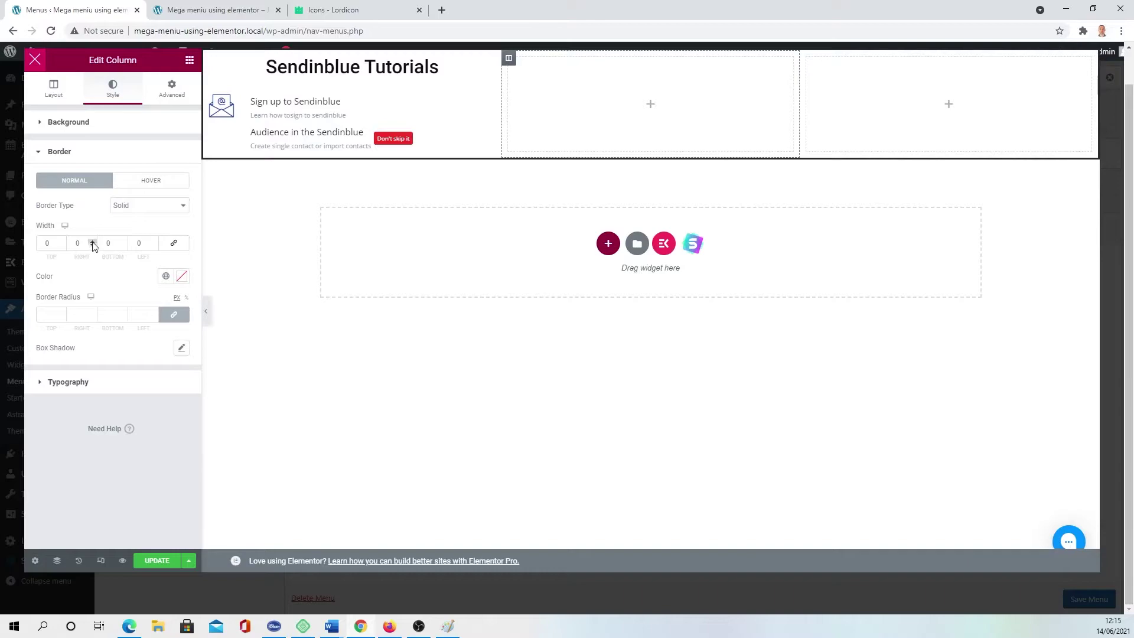
{"action": "left_click", "coordinate": [153, 242]}
Add an H3 Heading widget to the middle column.
{"action": "left_click", "coordinate": [189, 59]}
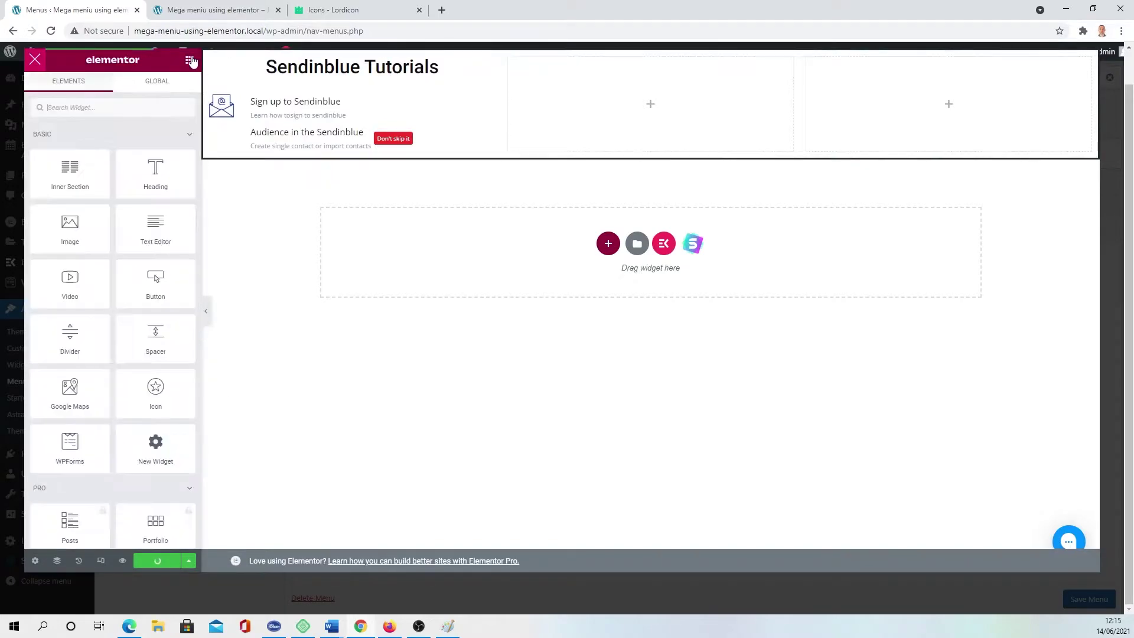
{"action": "left_click_drag", "start_coordinate": [154, 180], "coordinate": [519, 65]}
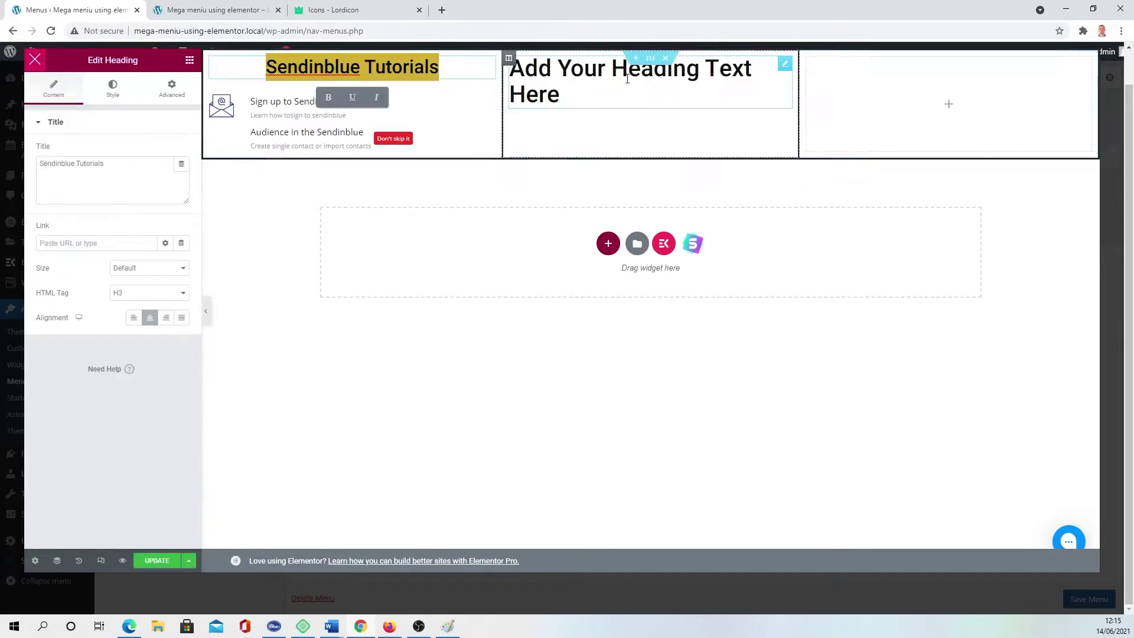
{"action": "left_click", "coordinate": [149, 292]}
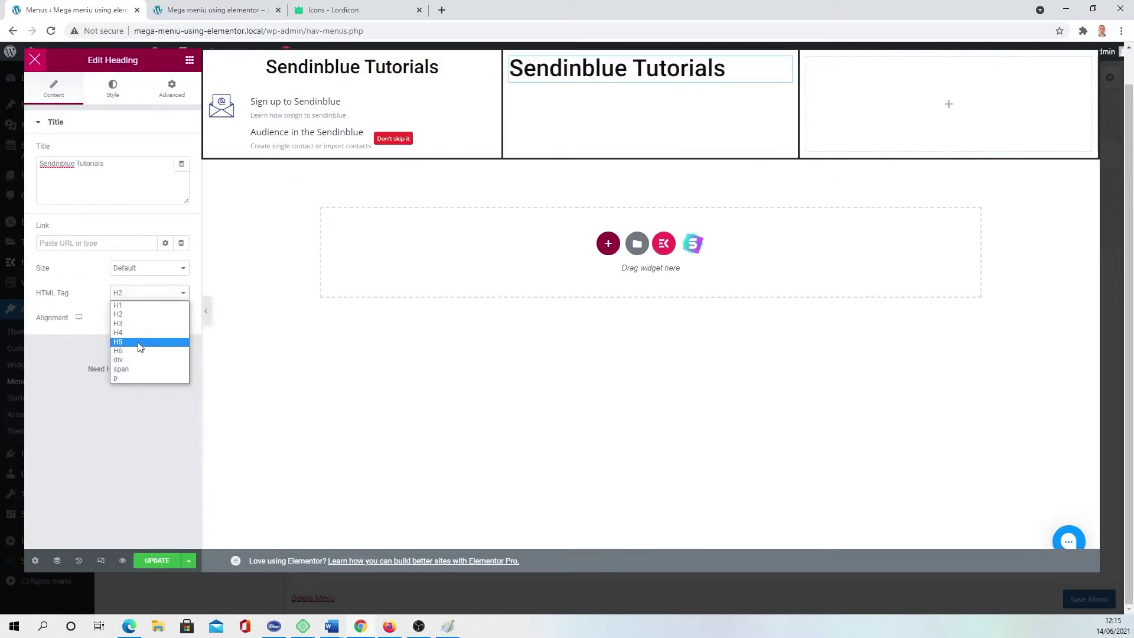
{"action": "left_click", "coordinate": [140, 342]}
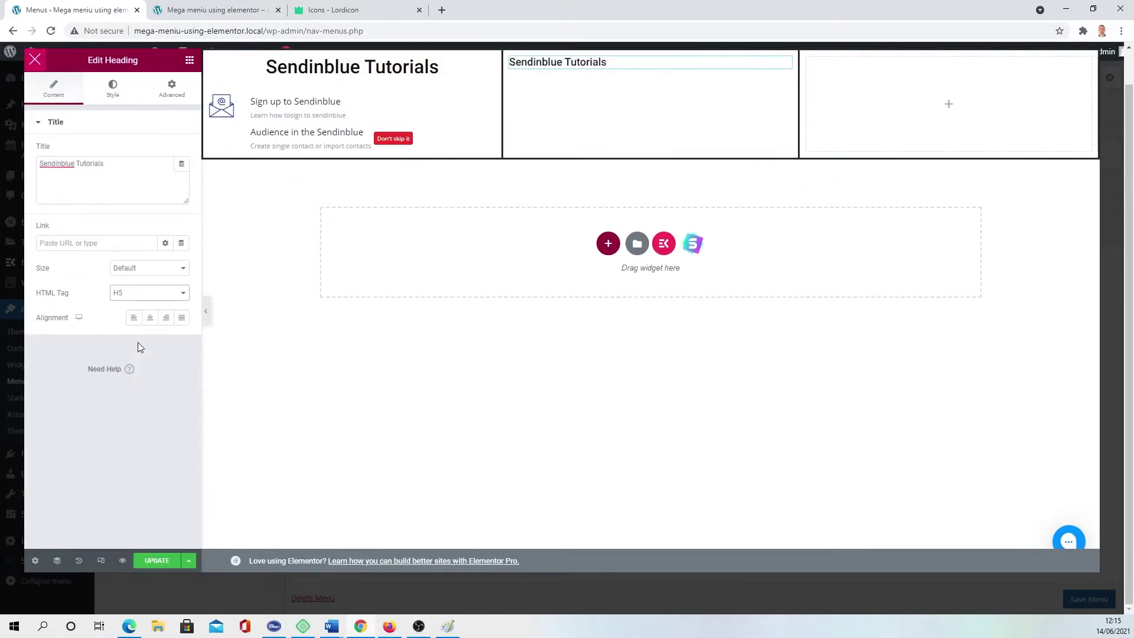
{"action": "left_click", "coordinate": [136, 293]}
{"action": "left_click", "coordinate": [121, 323]}
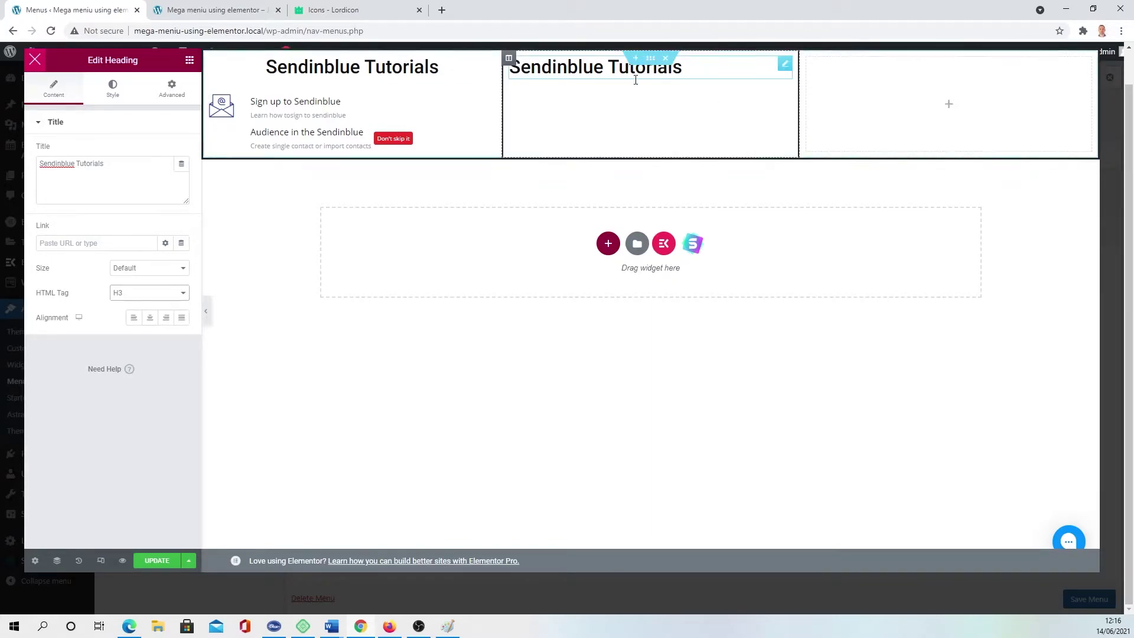
Place a Divider with -2 top margin under the heading and centre the heading.
{"action": "left_click", "coordinate": [189, 59]}
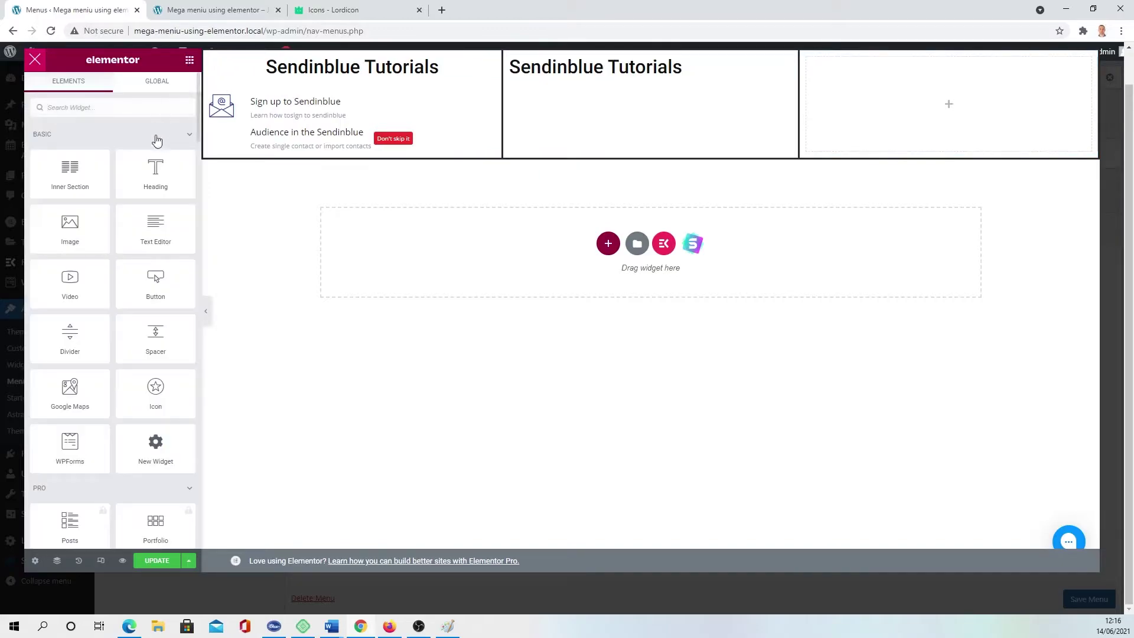
{"action": "left_click_drag", "start_coordinate": [70, 336], "coordinate": [591, 100]}
{"action": "left_click", "coordinate": [171, 88]}
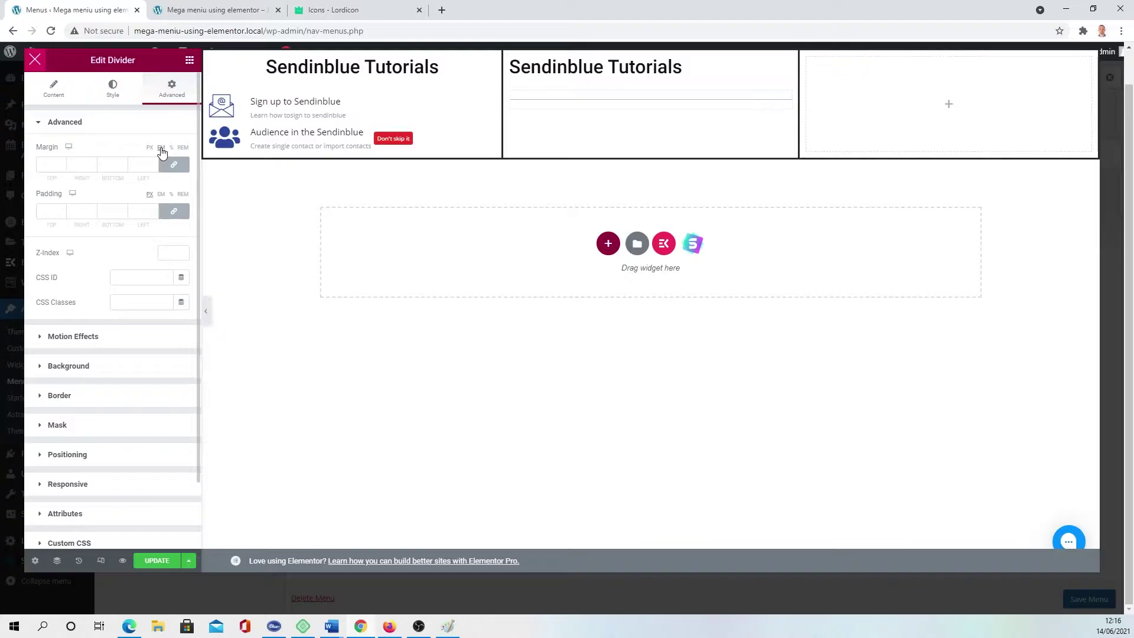
{"action": "left_click", "coordinate": [172, 167]}
{"action": "left_click", "coordinate": [63, 166]}
{"action": "type", "text": "1"}
{"action": "left_click", "coordinate": [62, 167]}
{"action": "left_click", "coordinate": [62, 167]}
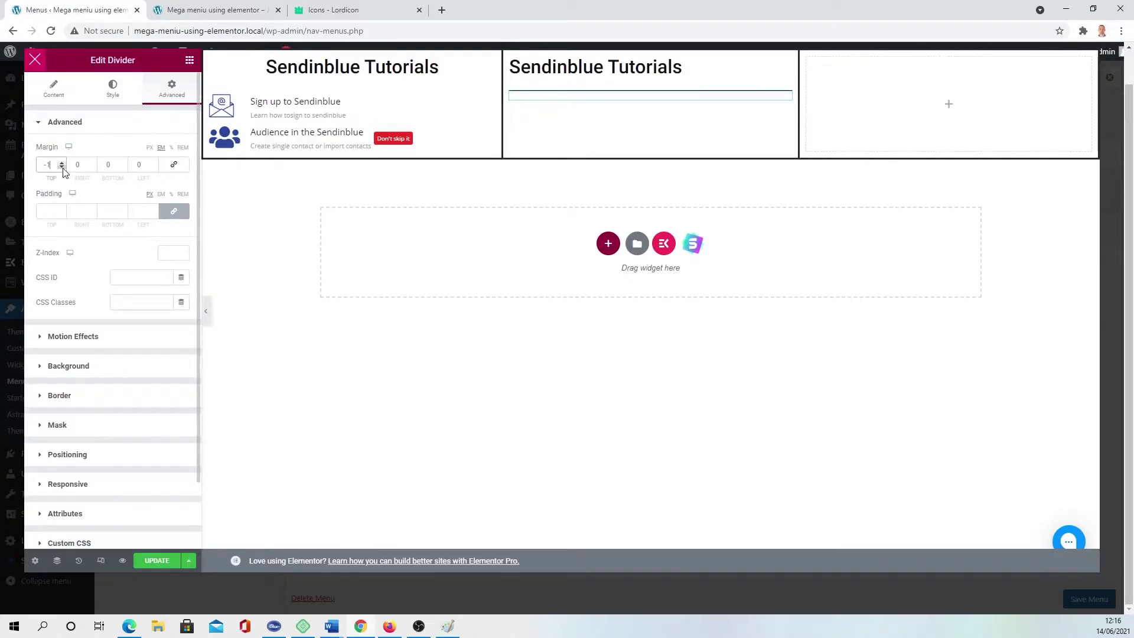
{"action": "left_click", "coordinate": [62, 168]}
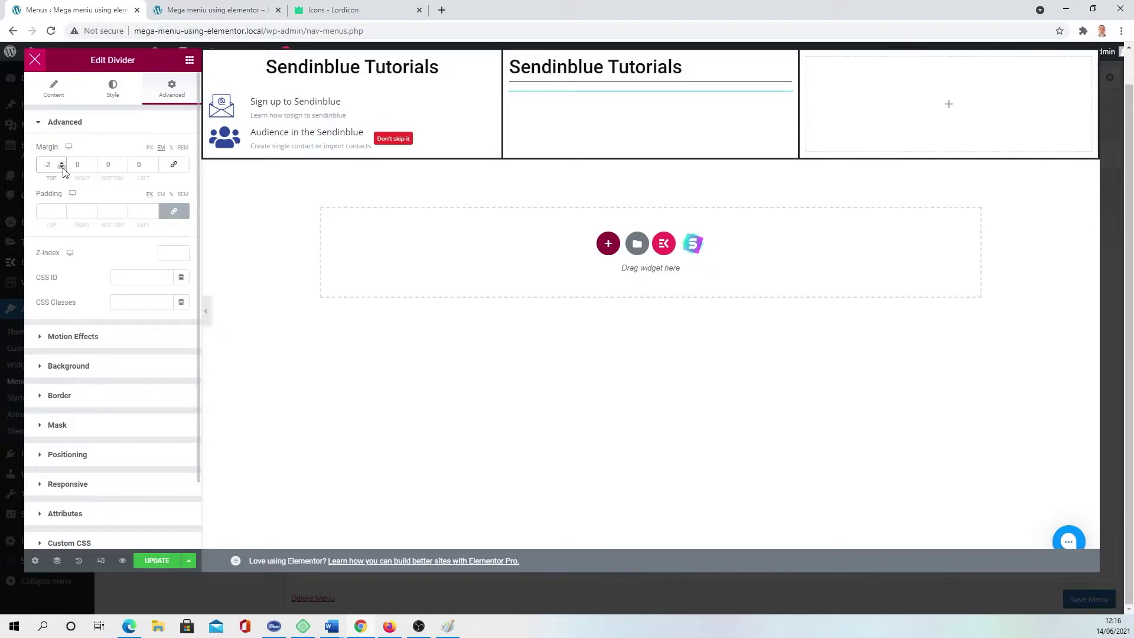
{"action": "left_click", "coordinate": [690, 75]}
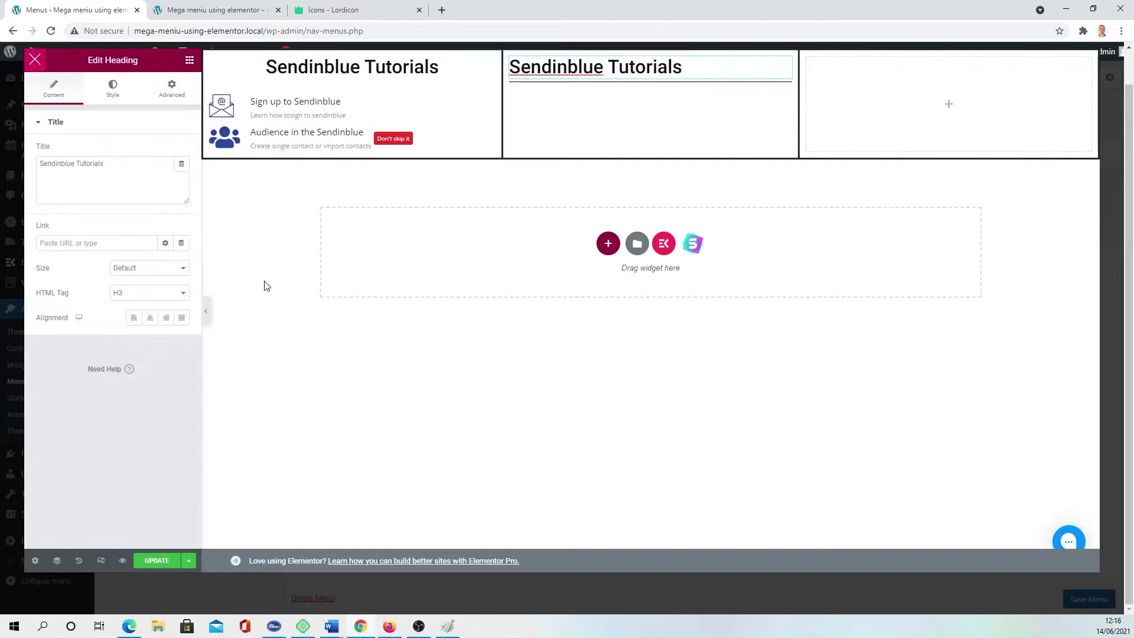
{"action": "left_click", "coordinate": [149, 317]}
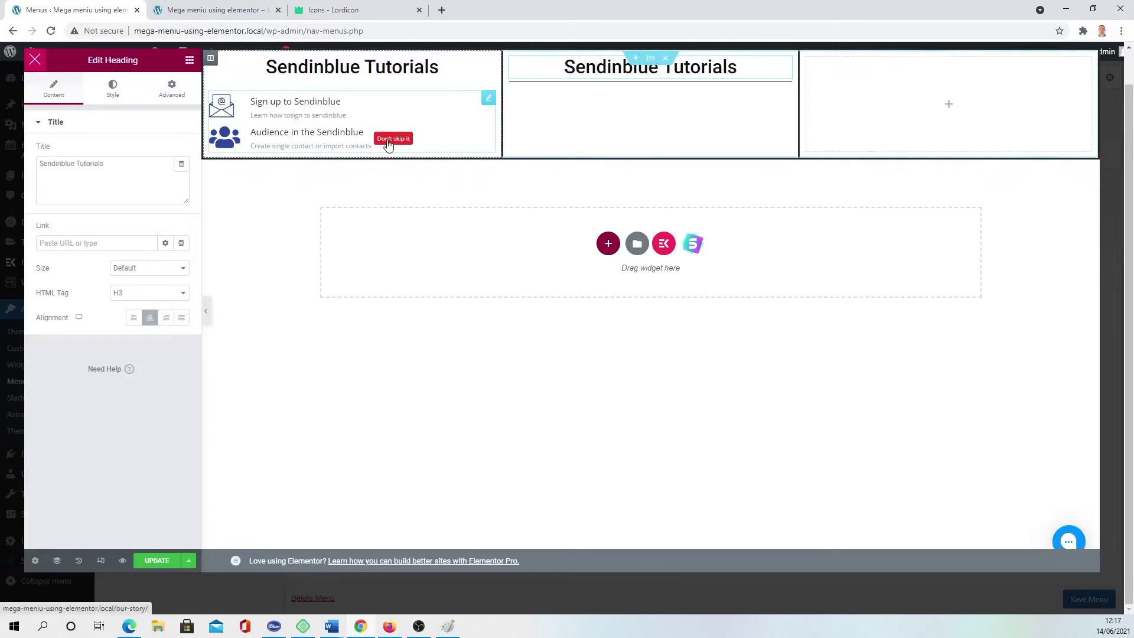
Add a two-column inner section under the divider with an H6 'Sign Up to' heading on the right.
{"action": "left_click", "coordinate": [189, 60]}
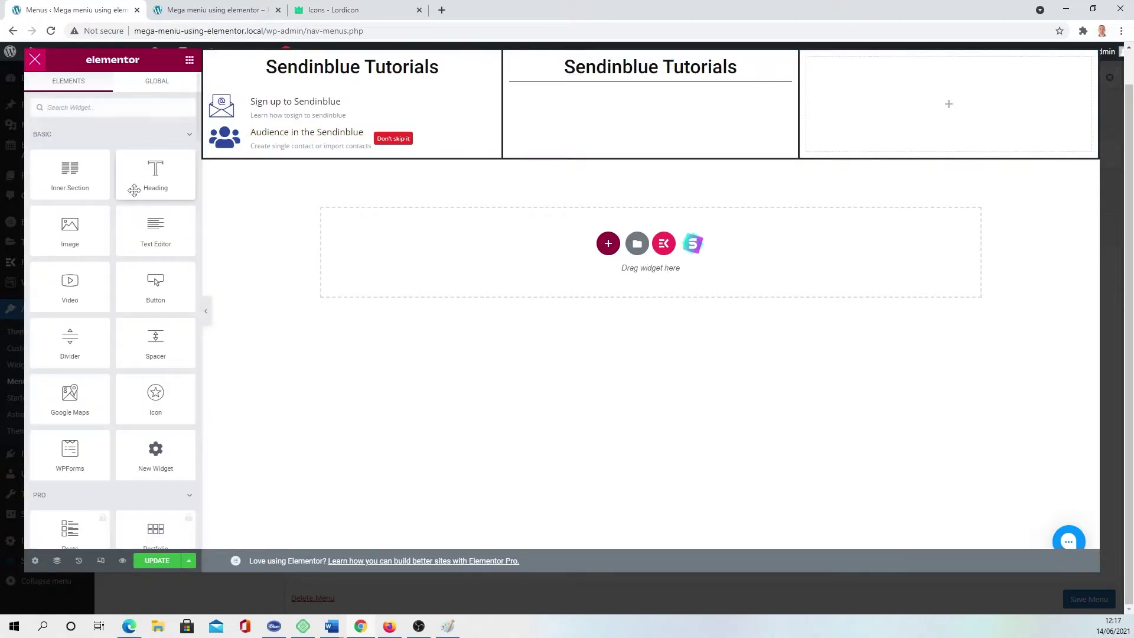
{"action": "left_click_drag", "start_coordinate": [45, 163], "coordinate": [633, 95]}
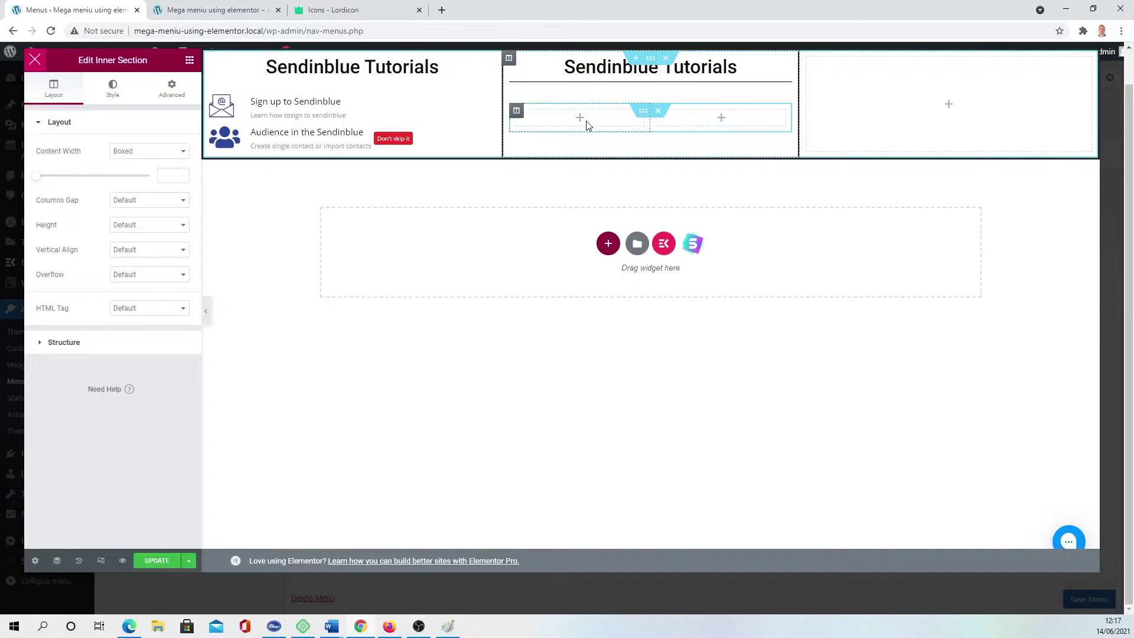
{"action": "left_click", "coordinate": [720, 117]}
{"action": "left_click_drag", "start_coordinate": [157, 166], "coordinate": [716, 114]}
{"action": "triple_click", "coordinate": [723, 125]}
{"action": "type", "text": "Sign Up to"}
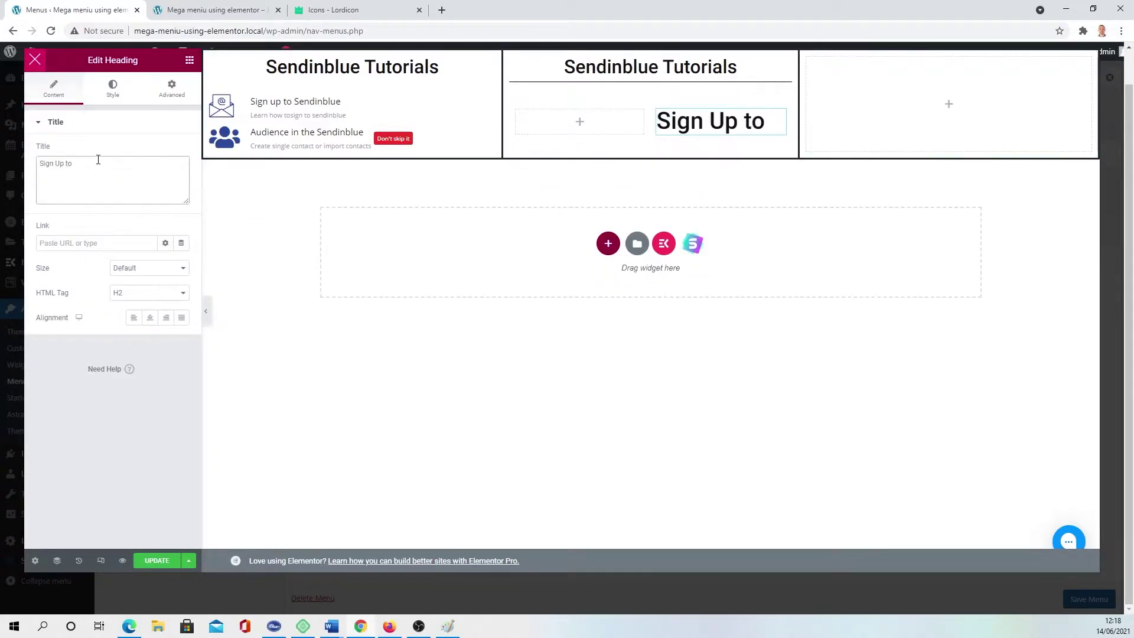
{"action": "left_click", "coordinate": [147, 293]}
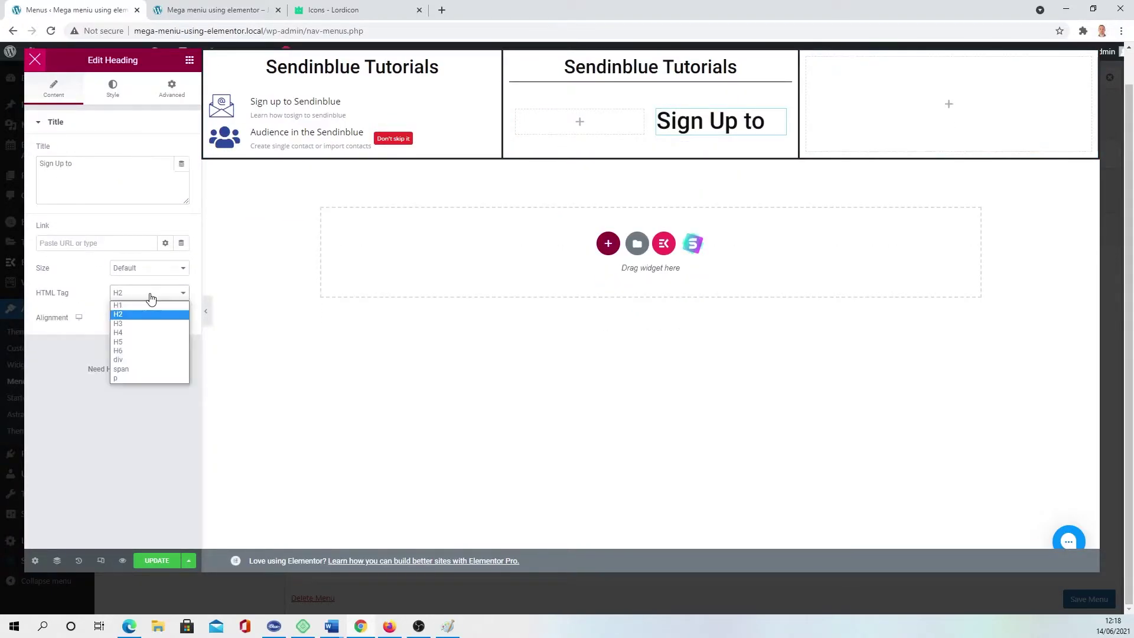
{"action": "left_click", "coordinate": [140, 351]}
Search plugins for 'lordicon' to confirm Lordicon Interactive Icons is active, then go to All Pages.
{"action": "left_click", "coordinate": [215, 9]}
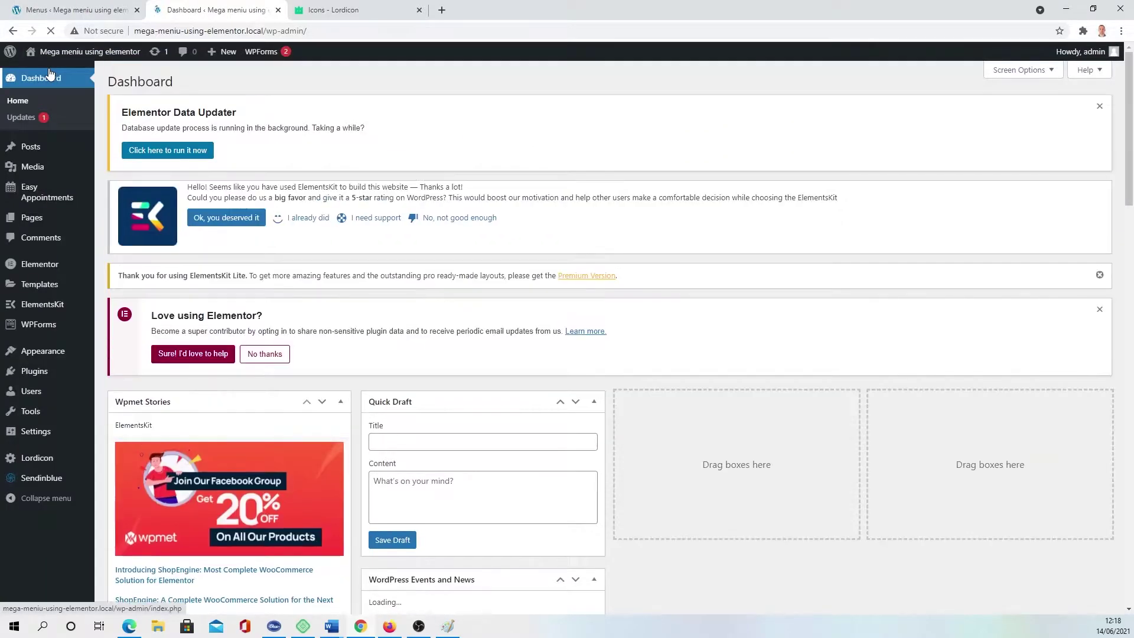
{"action": "left_click", "coordinate": [37, 463]}
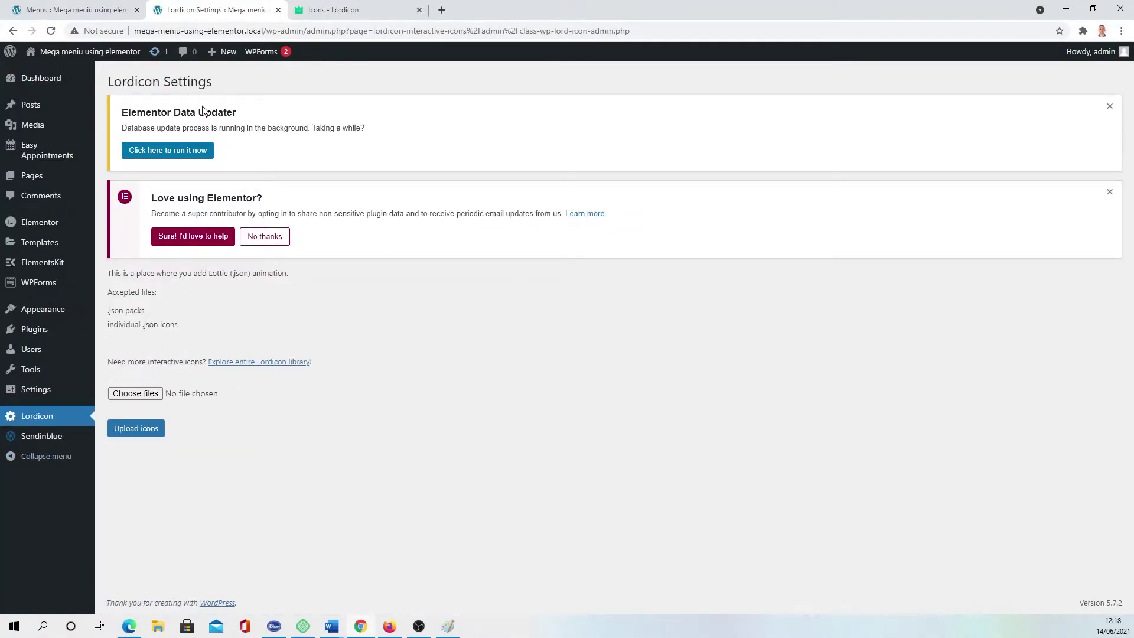
{"action": "left_click", "coordinate": [118, 347]}
{"action": "type", "text": "lordicon"}
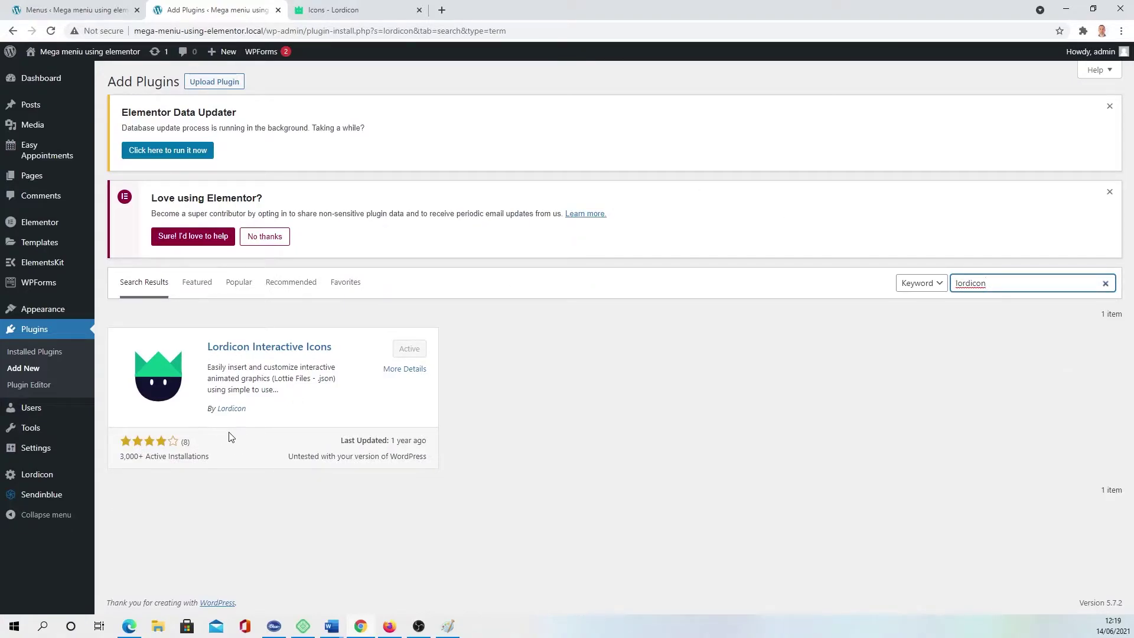
{"action": "left_click", "coordinate": [37, 475]}
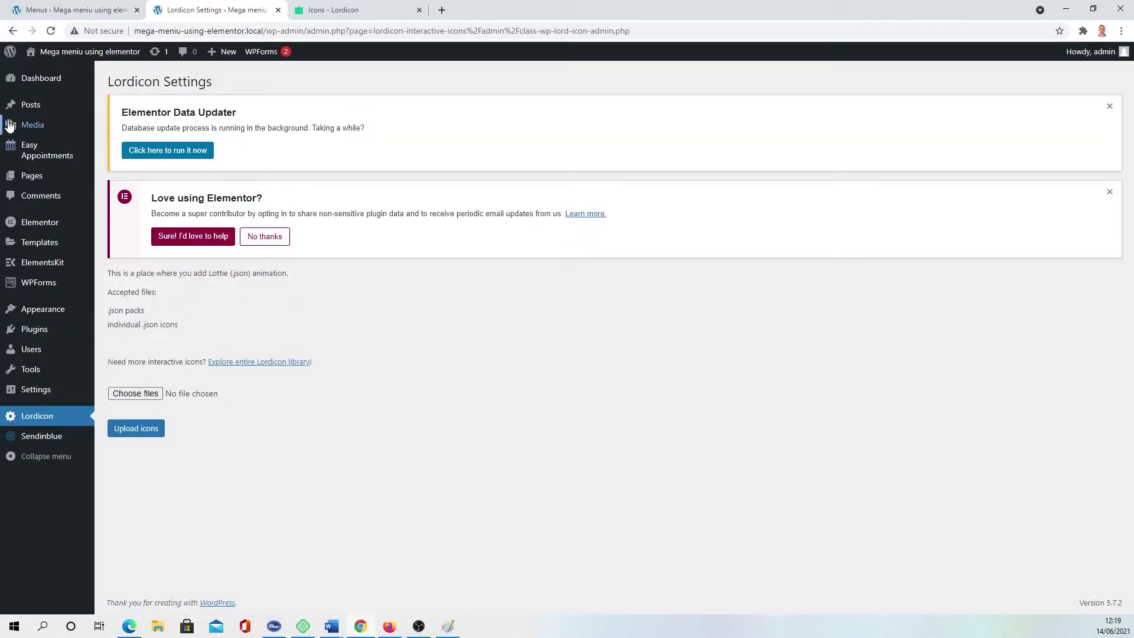
{"action": "mouse_move", "coordinate": [43, 114]}
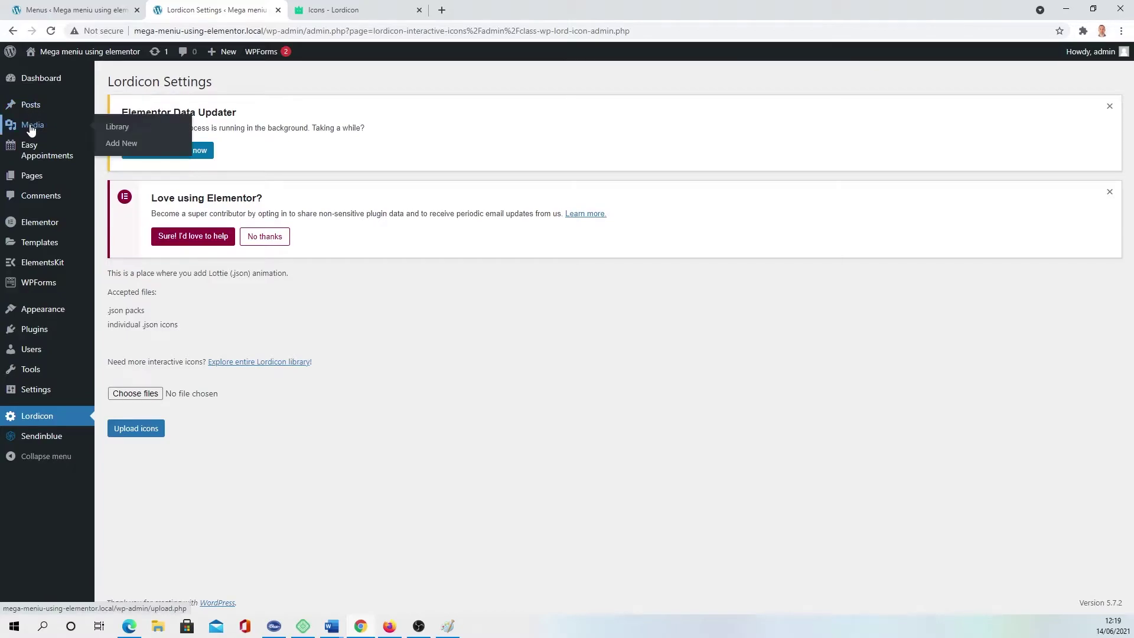
{"action": "mouse_move", "coordinate": [33, 183]}
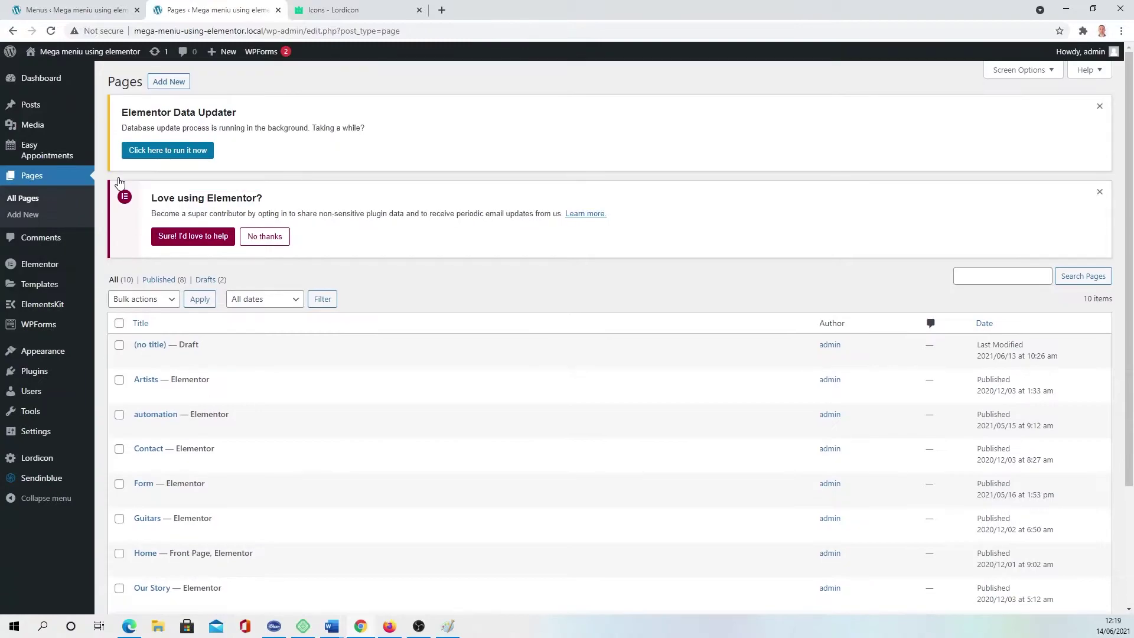
Open the (no title) draft and insert a Lordicon Element block.
{"action": "left_click", "coordinate": [144, 349]}
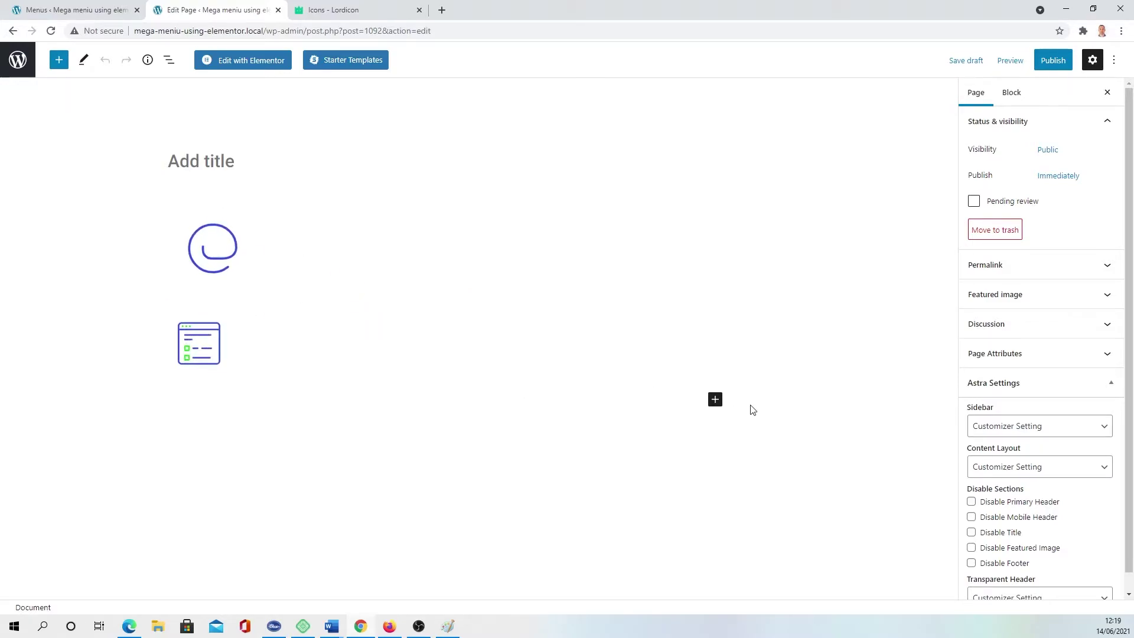
{"action": "left_click", "coordinate": [715, 401]}
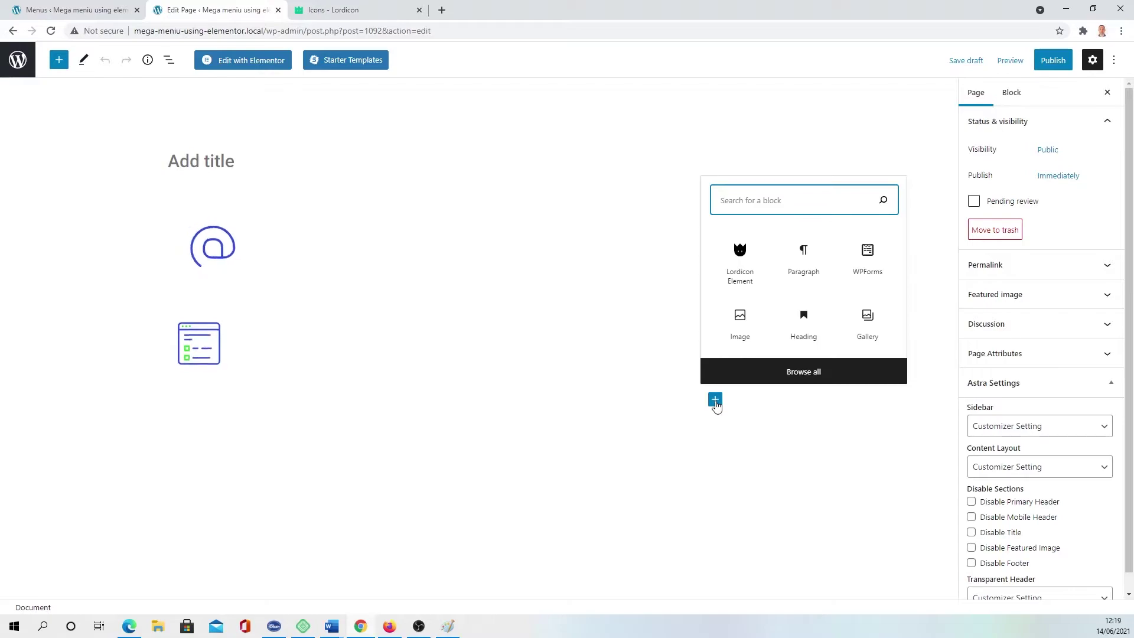
{"action": "left_click", "coordinate": [743, 274]}
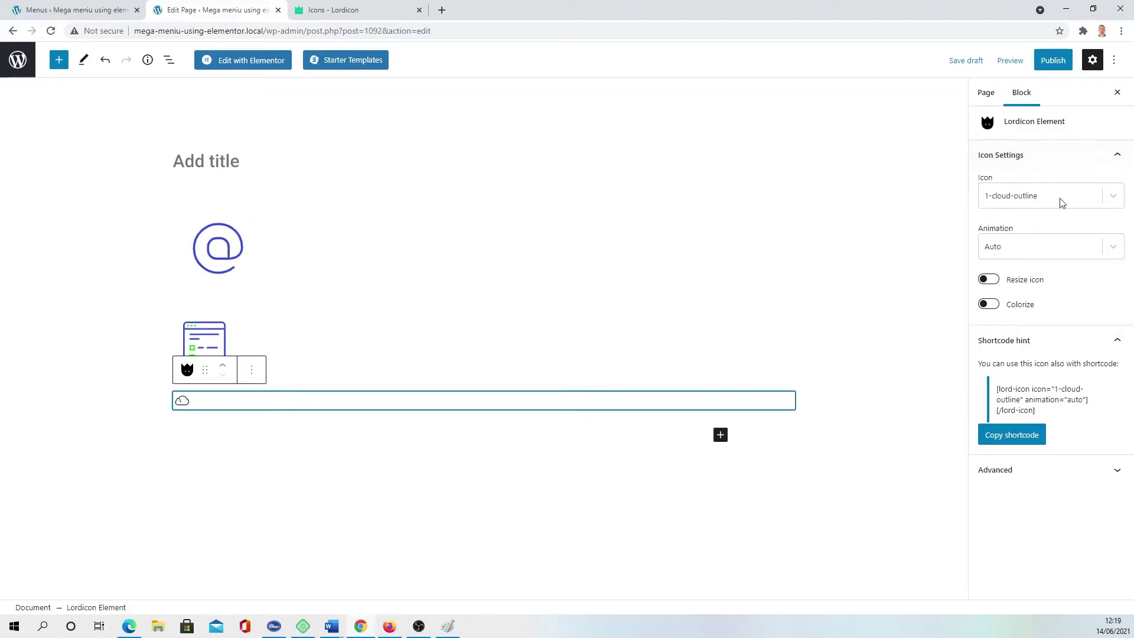
Set the block's icon to 220-arrow-9 with Resize icon on at size 432.
{"action": "left_click", "coordinate": [1105, 203]}
{"action": "scroll", "coordinate": [1063, 278], "scroll_direction": "down", "scroll_amount": 5}
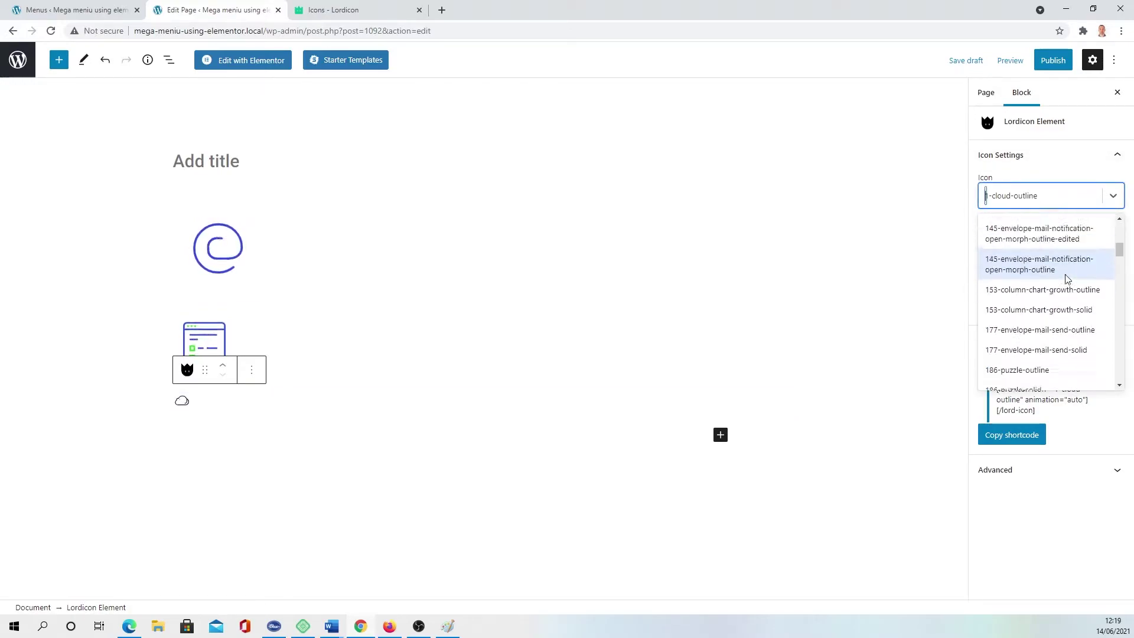
{"action": "left_click_drag", "start_coordinate": [1116, 251], "coordinate": [1119, 272]}
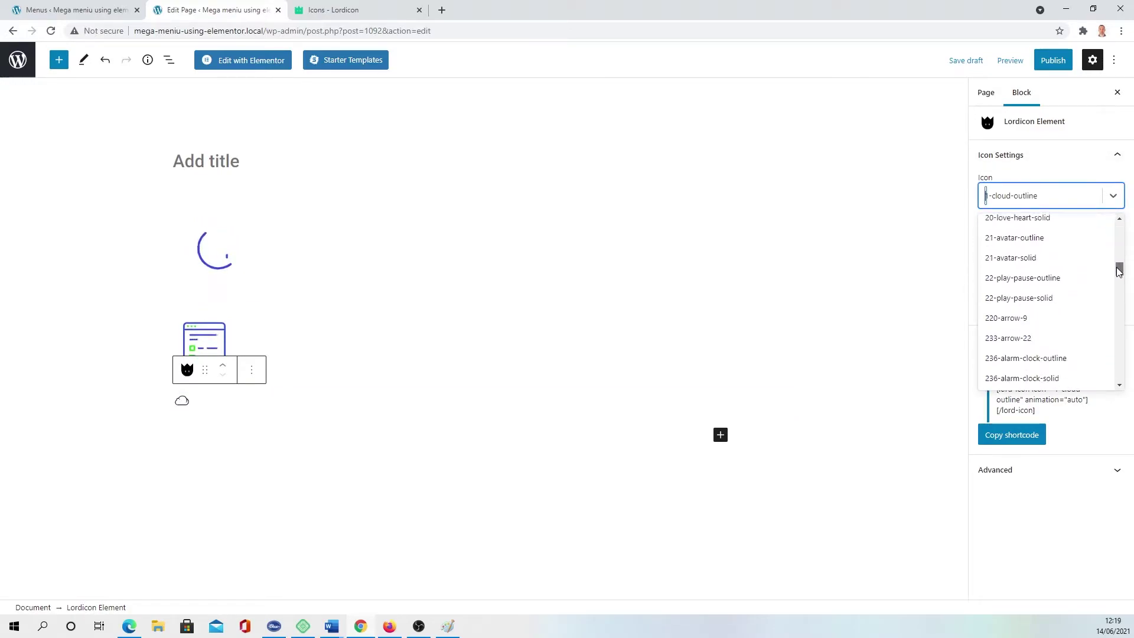
{"action": "left_click", "coordinate": [1022, 314]}
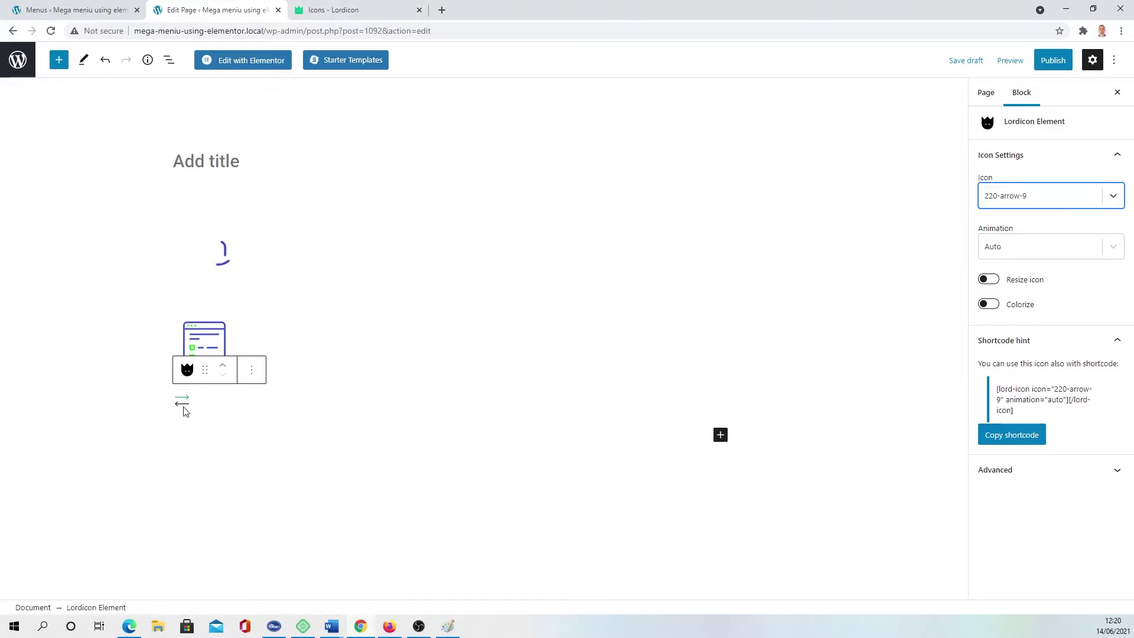
{"action": "left_click", "coordinate": [988, 279]}
{"action": "mouse_move", "coordinate": [1001, 322]}
{"action": "left_mouse_down"}
{"action": "mouse_move", "coordinate": [1022, 322]}
{"action": "mouse_move", "coordinate": [1009, 324]}
{"action": "left_mouse_up"}
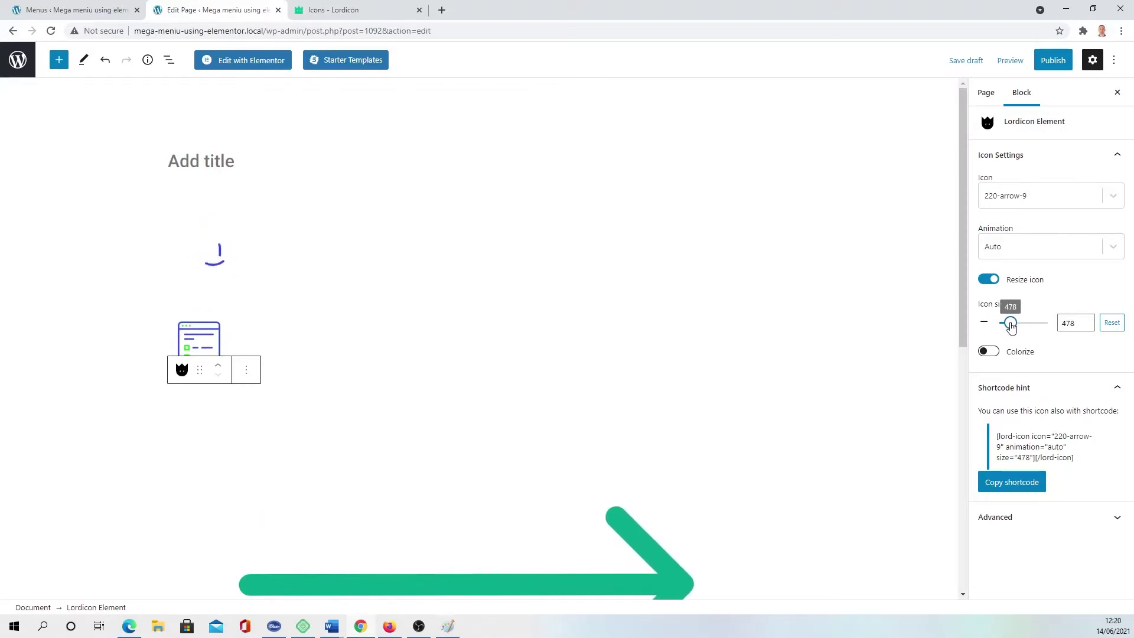
{"action": "left_click", "coordinate": [330, 10]}
{"action": "key", "text": "alt+Left"}
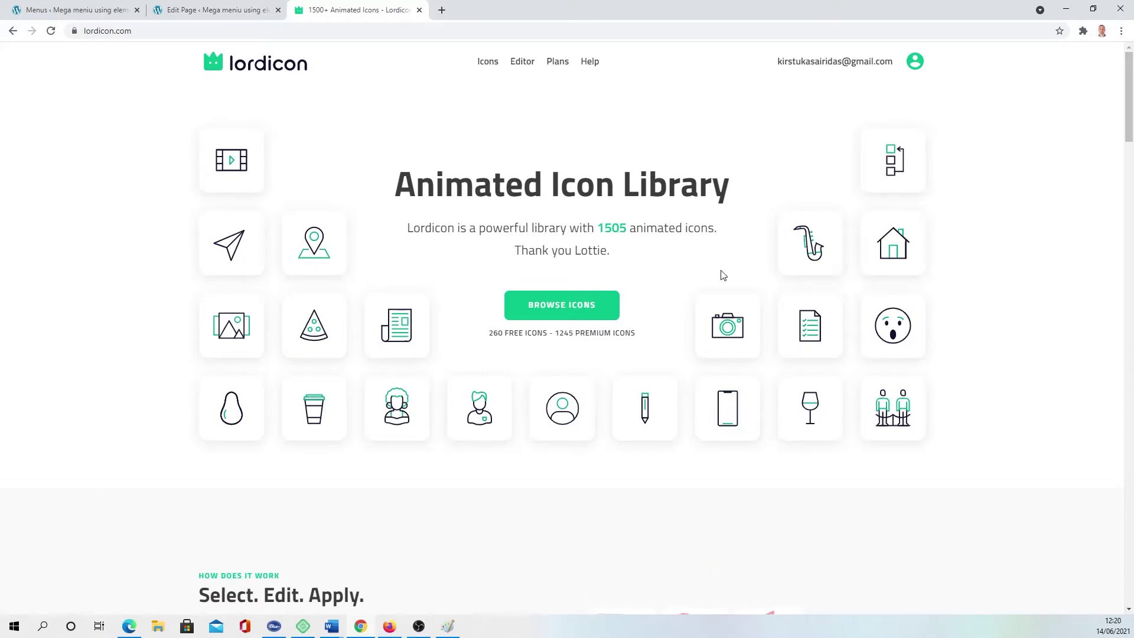
Open Lordicon's Plans page in a new tab and compare the Free $0 and Pro $99/year plans.
{"action": "right_click", "coordinate": [557, 63]}
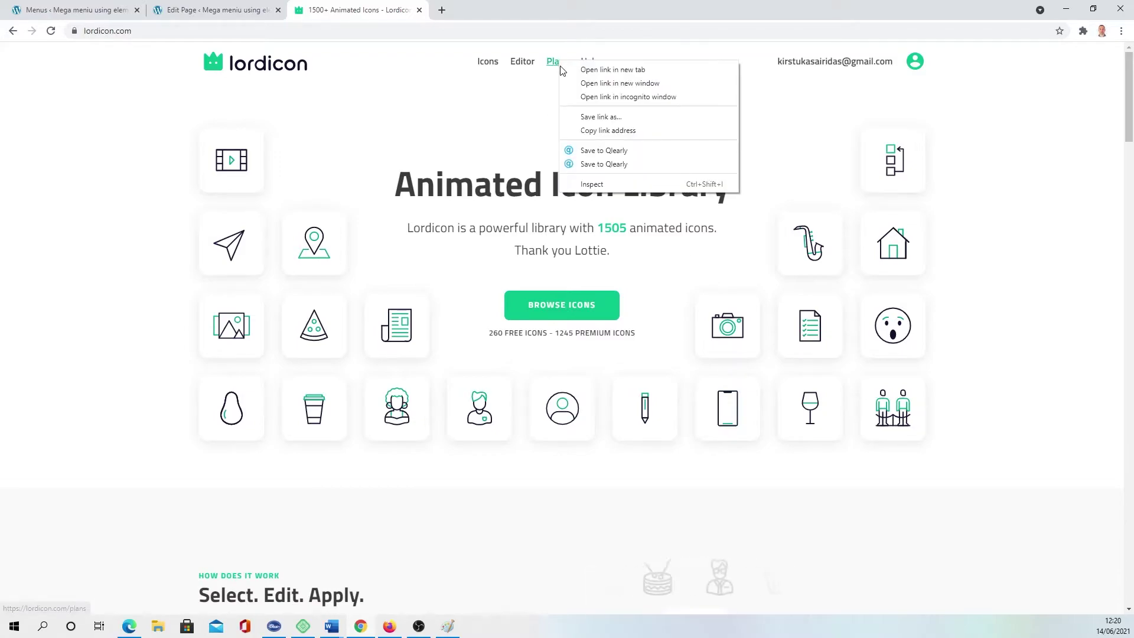
{"action": "left_click", "coordinate": [576, 69]}
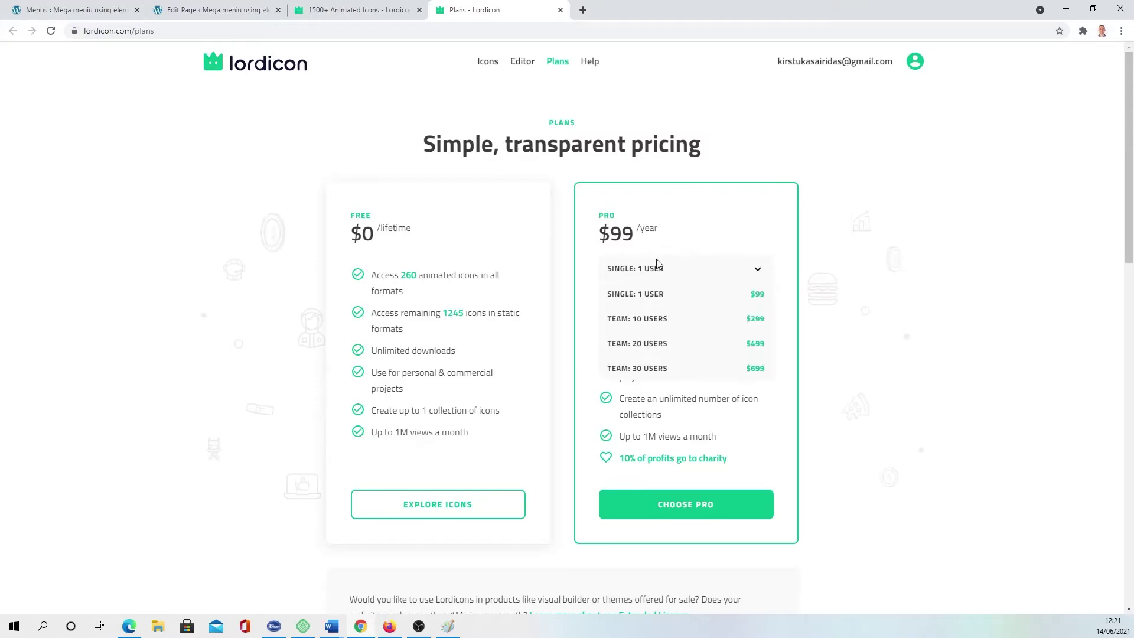
{"action": "scroll", "coordinate": [652, 242], "scroll_direction": "down", "scroll_amount": 5}
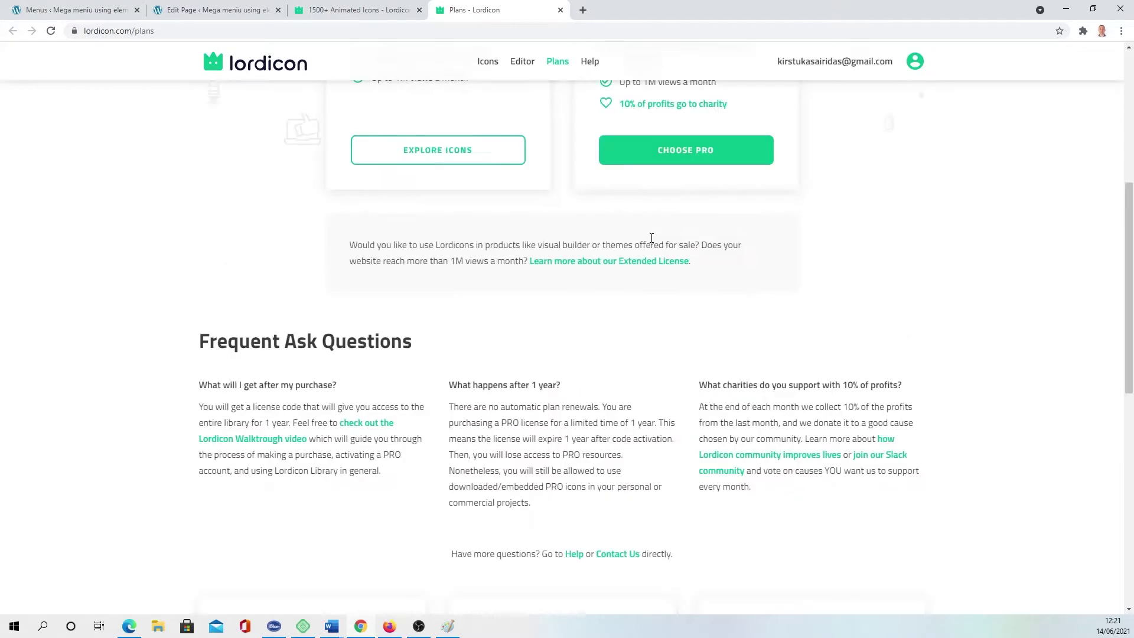
{"action": "scroll", "coordinate": [651, 237], "scroll_direction": "up", "scroll_amount": 5}
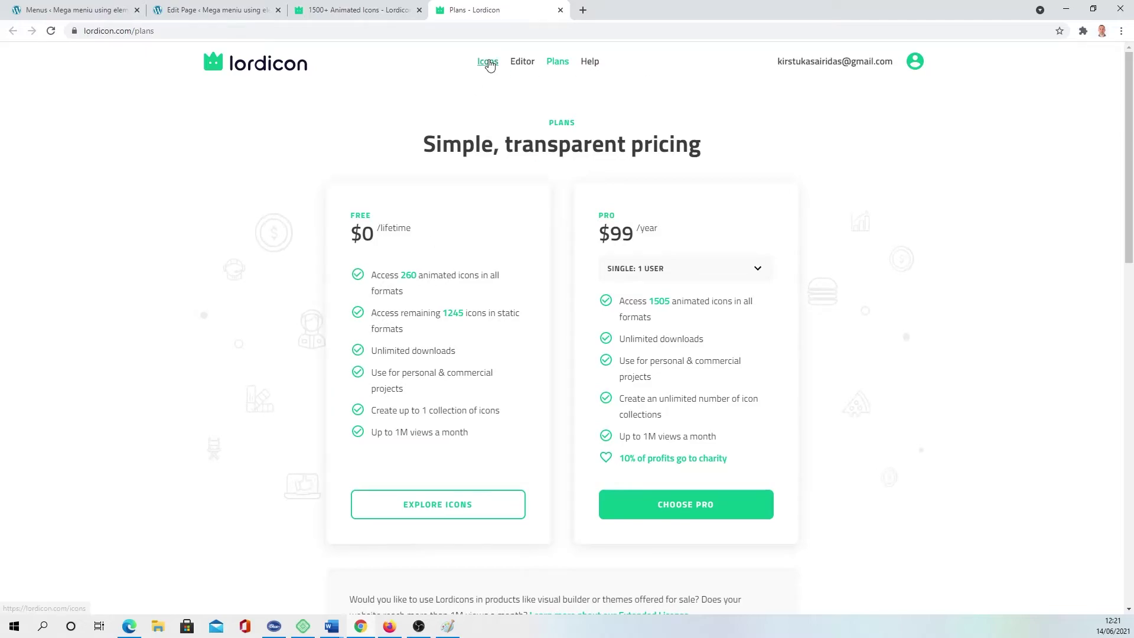
Download Lordicon's Alarm clock icon as the 236-alarm-clock JSON file, then return to WordPress.
{"action": "left_click", "coordinate": [360, 11]}
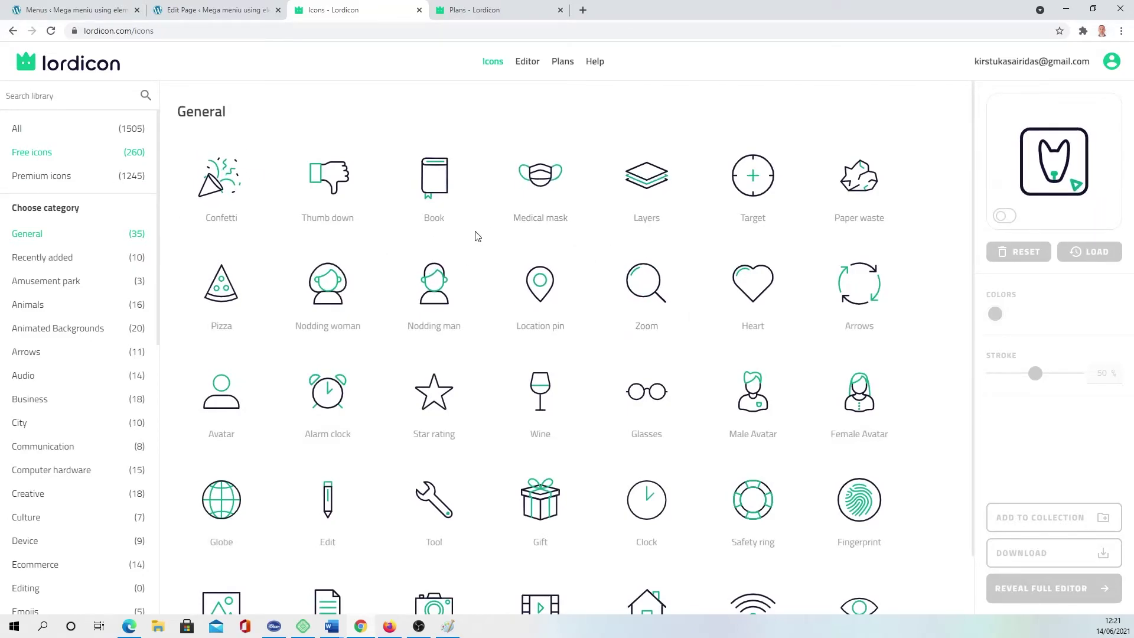
{"action": "scroll", "coordinate": [543, 248], "scroll_direction": "down", "scroll_amount": 1}
{"action": "scroll", "coordinate": [561, 308], "scroll_direction": "up", "scroll_amount": 1}
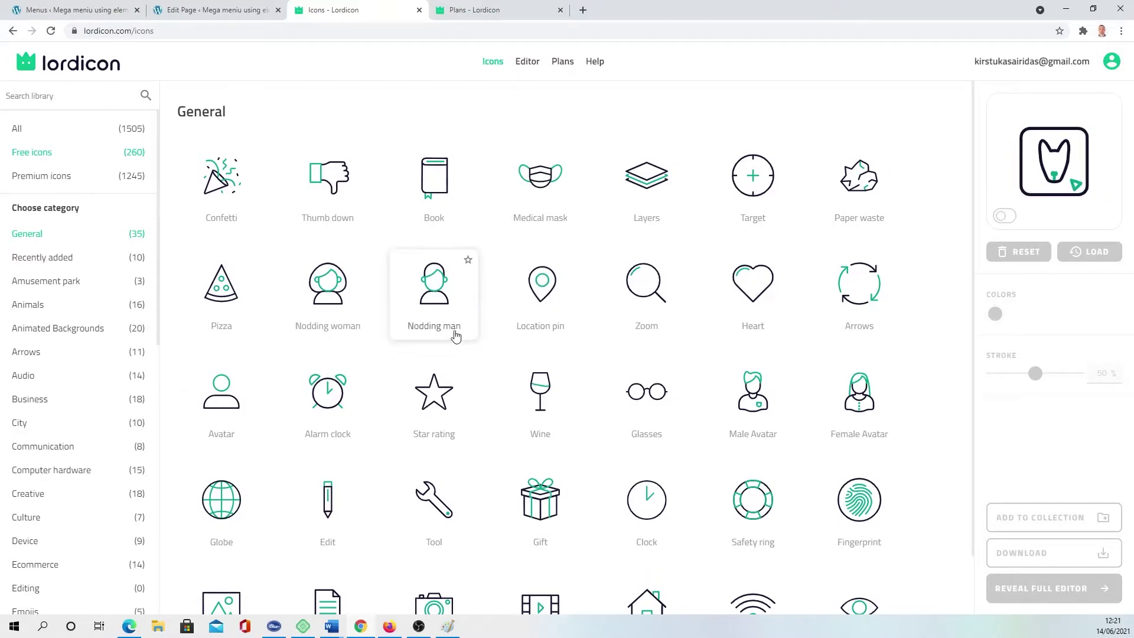
{"action": "left_click", "coordinate": [328, 412]}
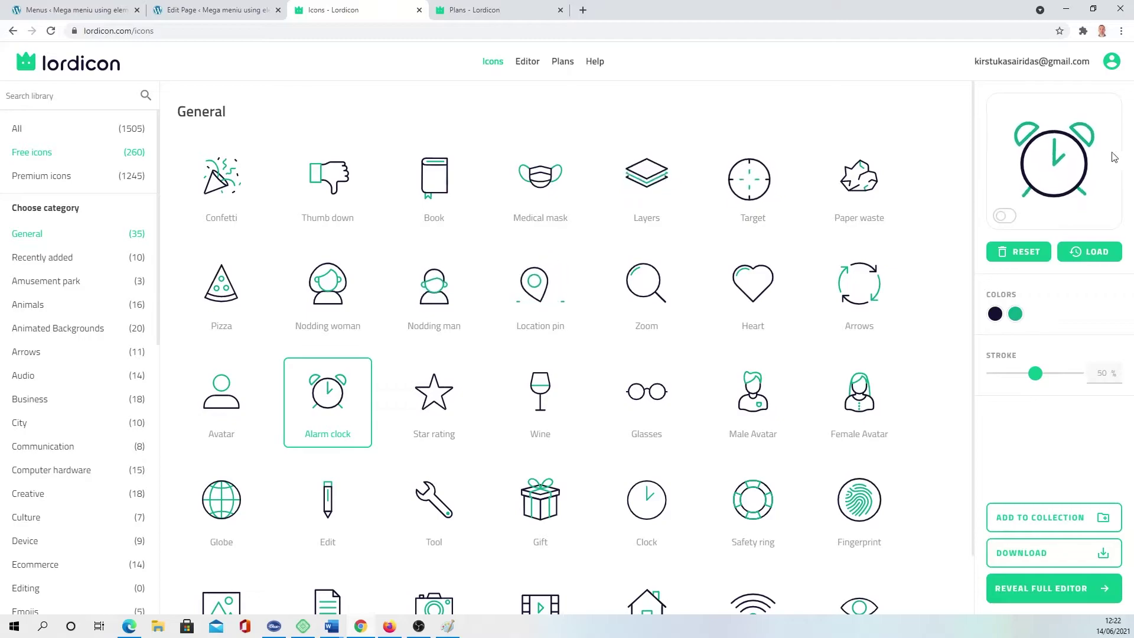
{"action": "left_click", "coordinate": [1033, 559]}
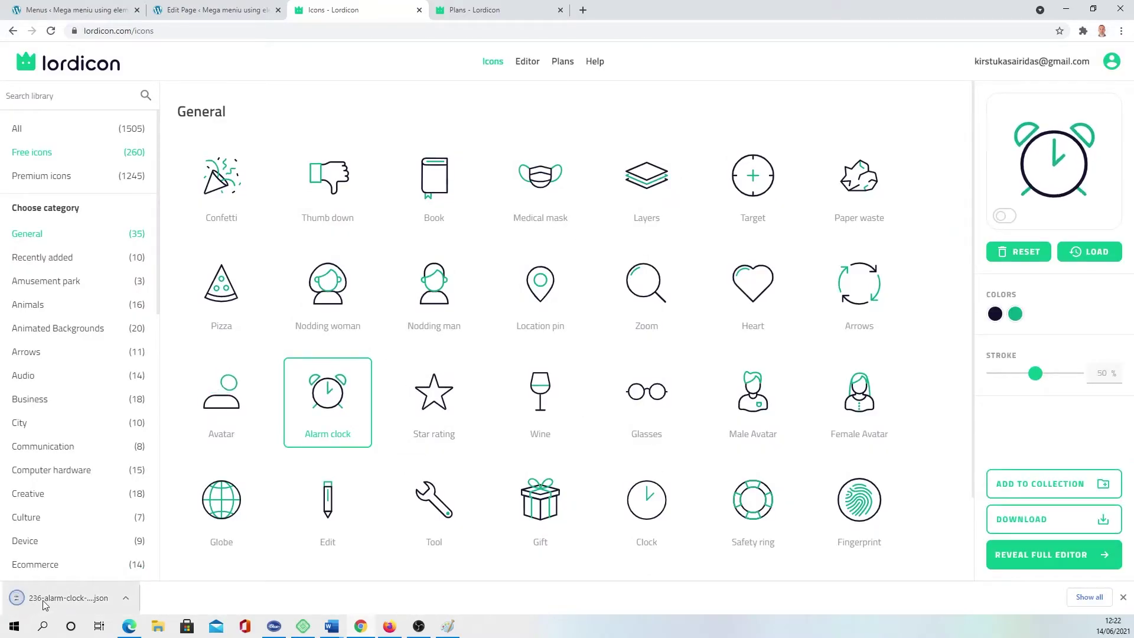
{"action": "left_click", "coordinate": [126, 597]}
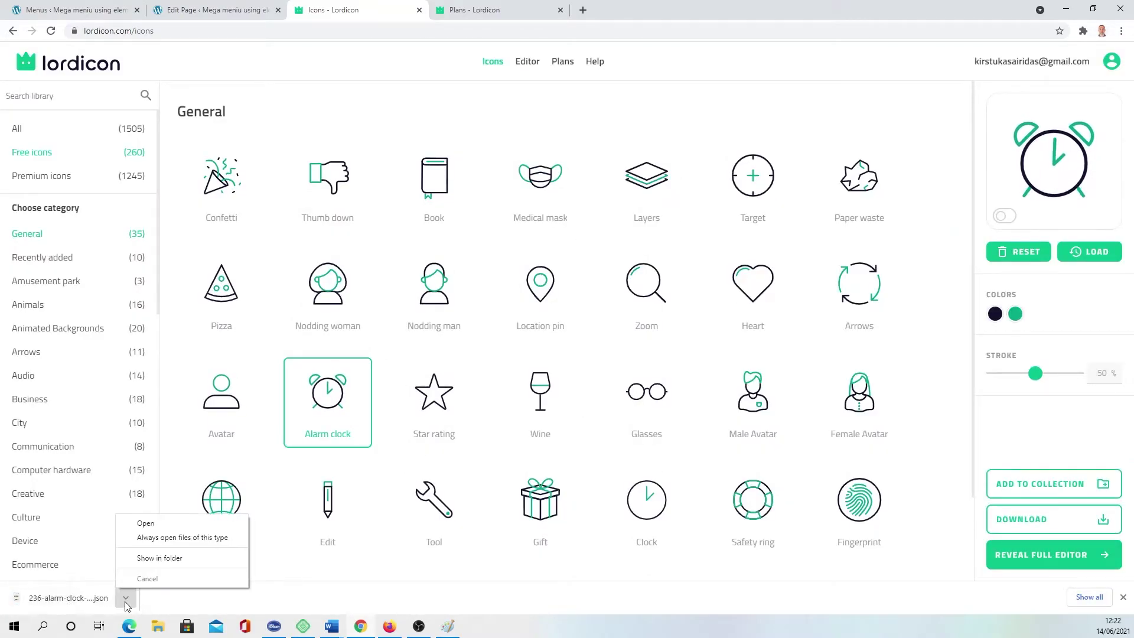
{"action": "left_click", "coordinate": [215, 10]}
Save the page as a draft and leave the editor for the admin area.
{"action": "left_click", "coordinate": [963, 60]}
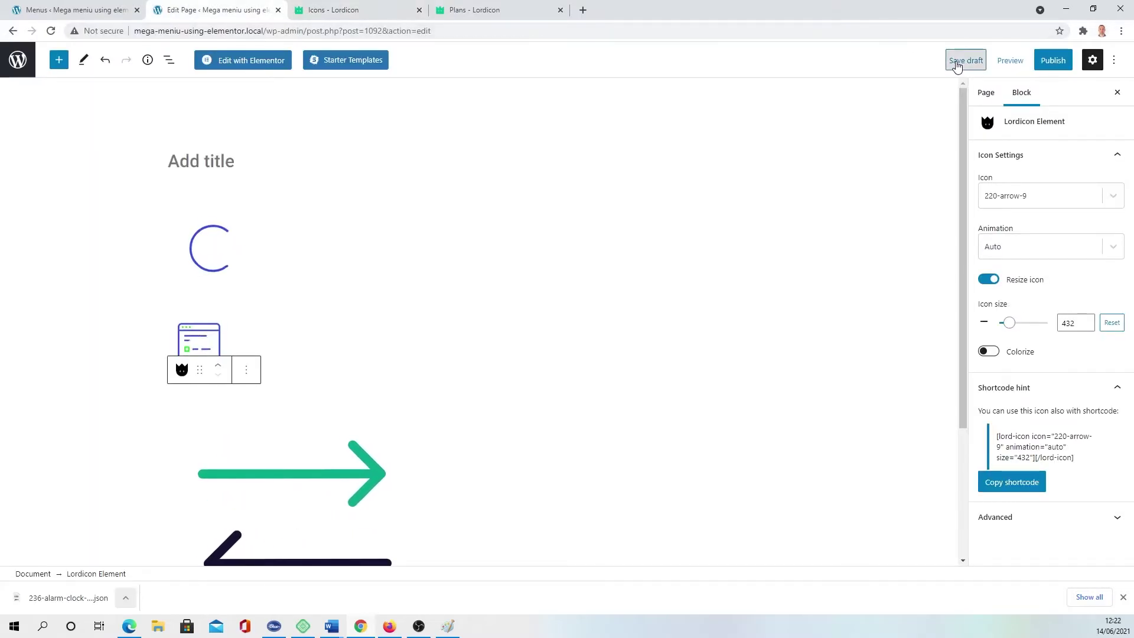
{"action": "left_click", "coordinate": [13, 59]}
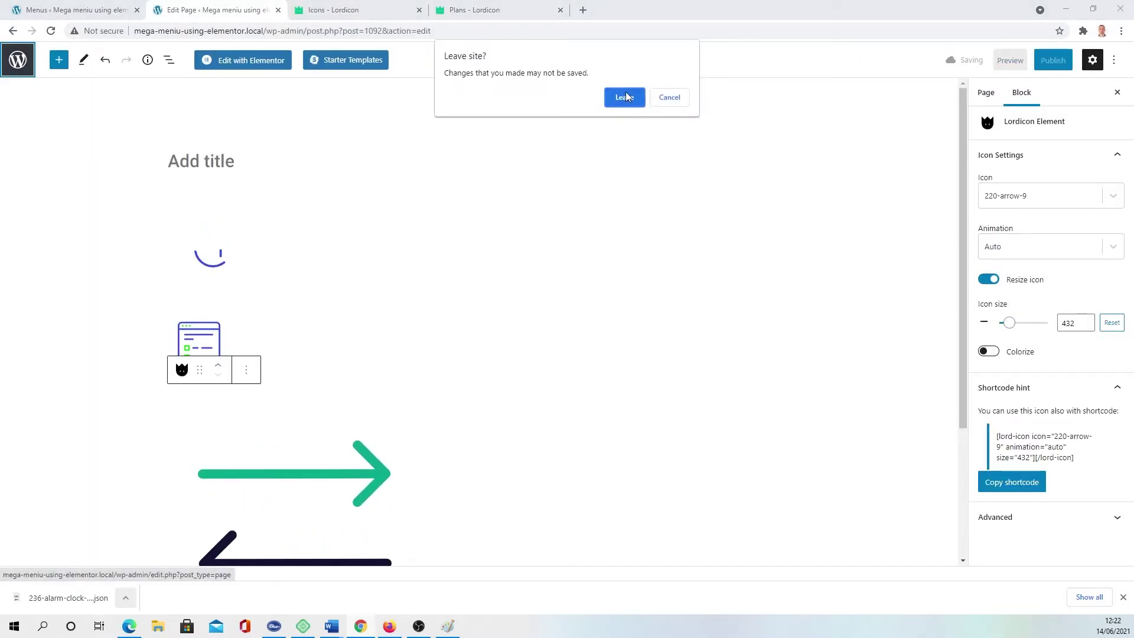
{"action": "left_click", "coordinate": [624, 97]}
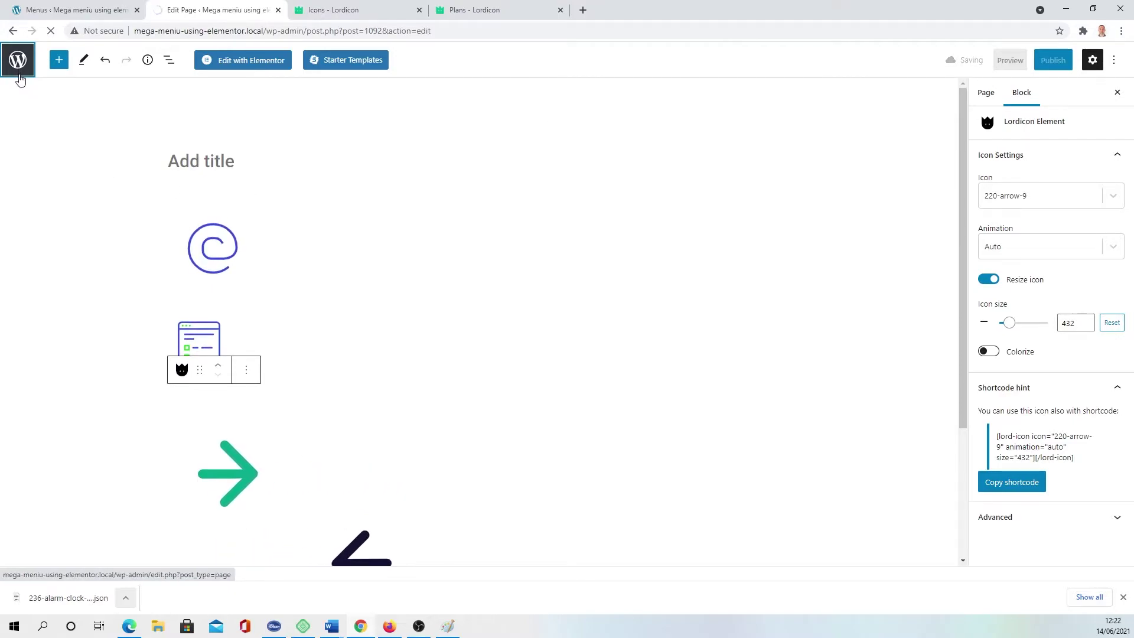
Upload six JSON icon files in Lordicon settings and open the Pages list in a new tab.
{"action": "mouse_move", "coordinate": [45, 481]}
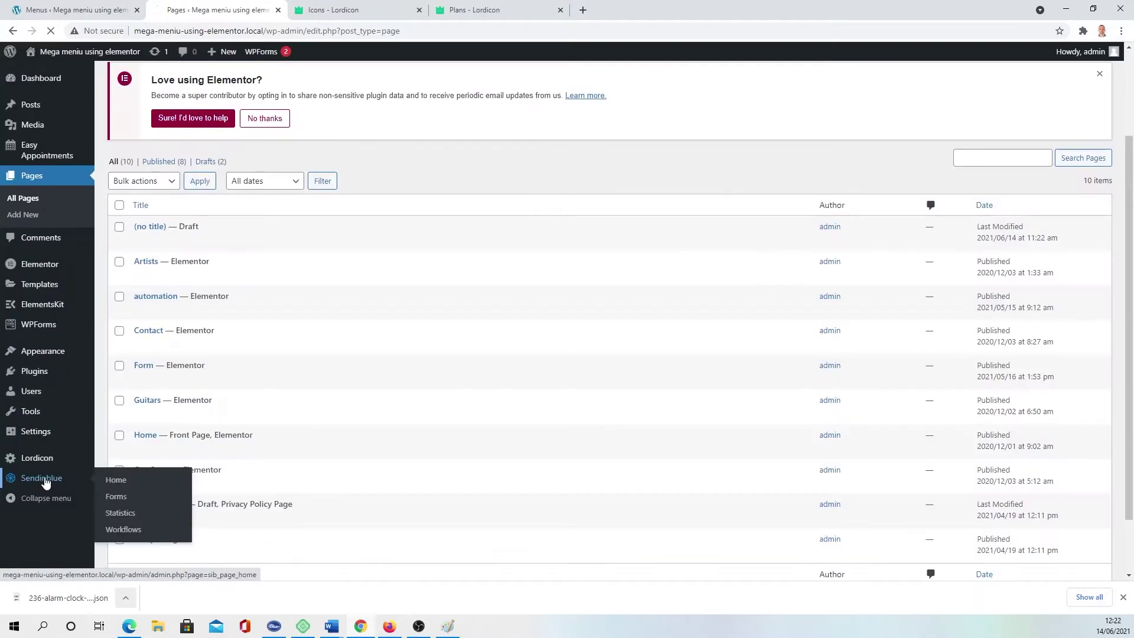
{"action": "left_click", "coordinate": [31, 458]}
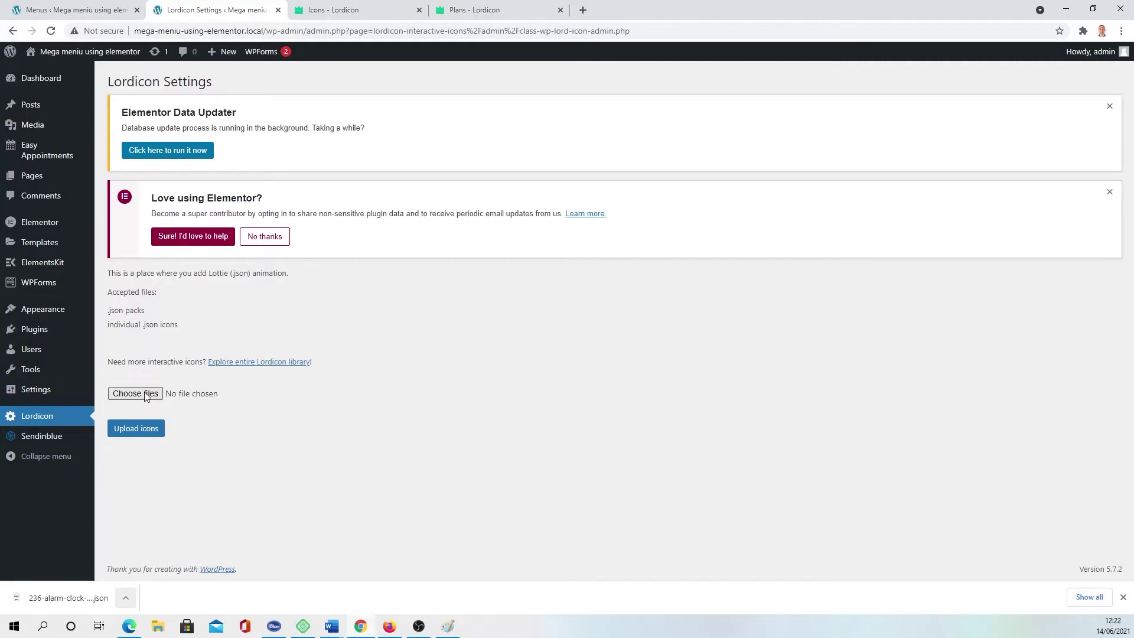
{"action": "left_click", "coordinate": [146, 394]}
{"action": "key", "text": "Return"}
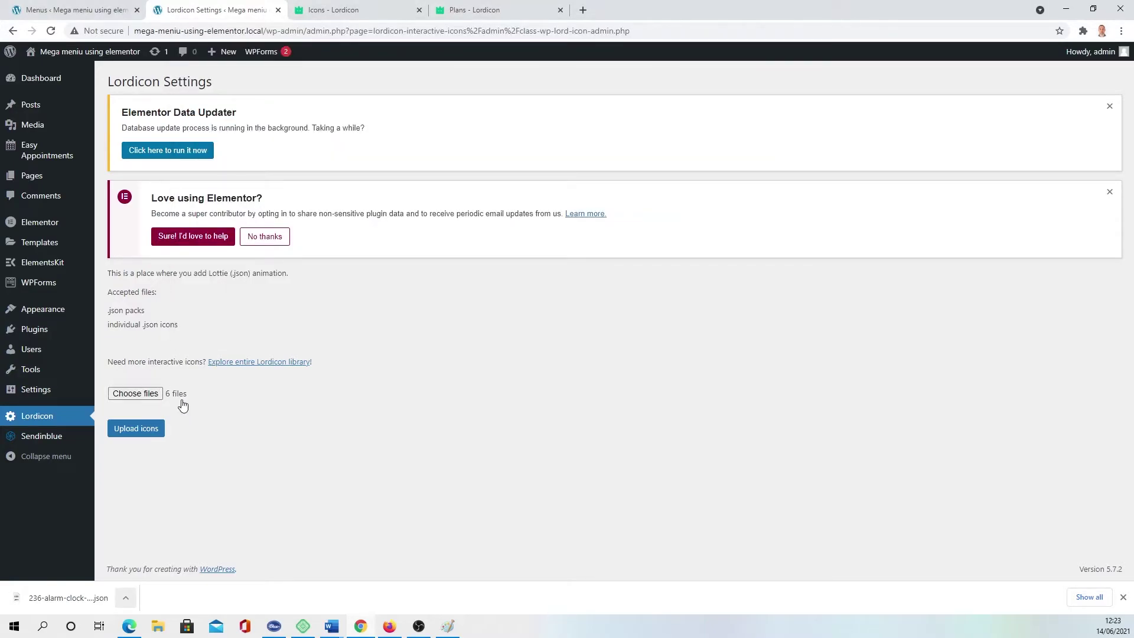
{"action": "left_click", "coordinate": [142, 432]}
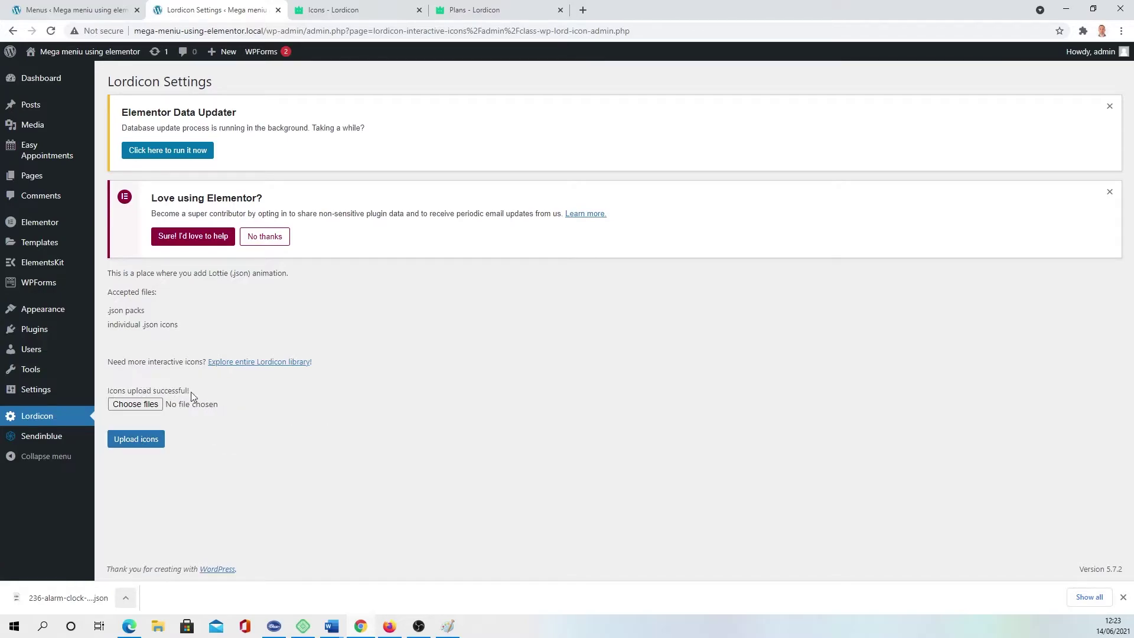
{"action": "right_click", "coordinate": [59, 175]}
{"action": "left_click", "coordinate": [77, 183]}
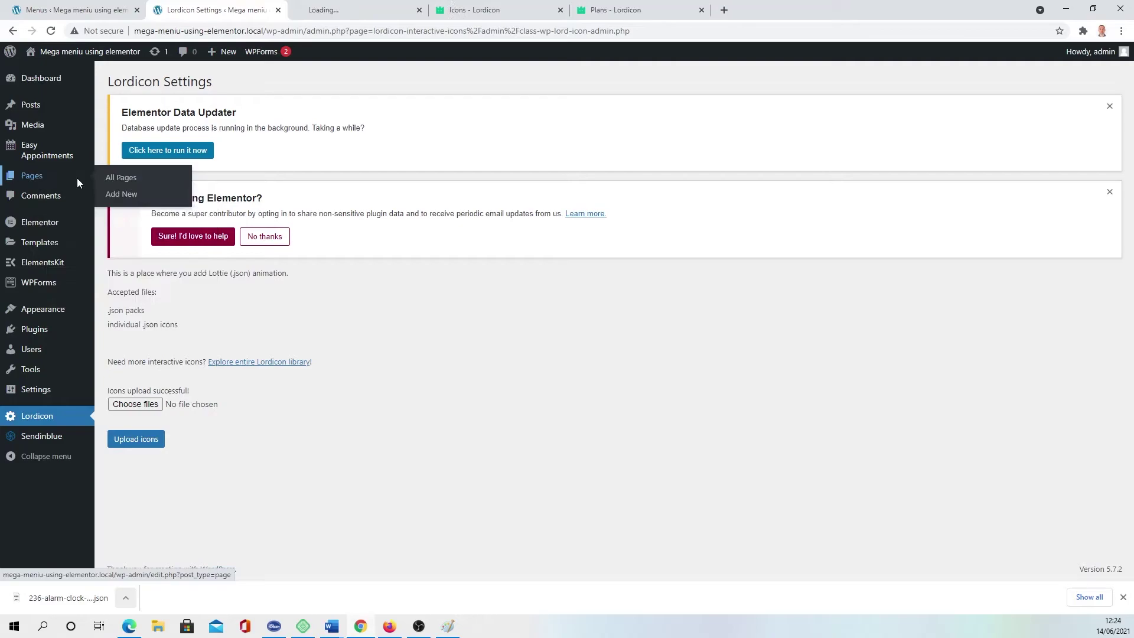
Open the untitled draft page and select its Lordicon icon block.
{"action": "left_click", "coordinate": [357, 10]}
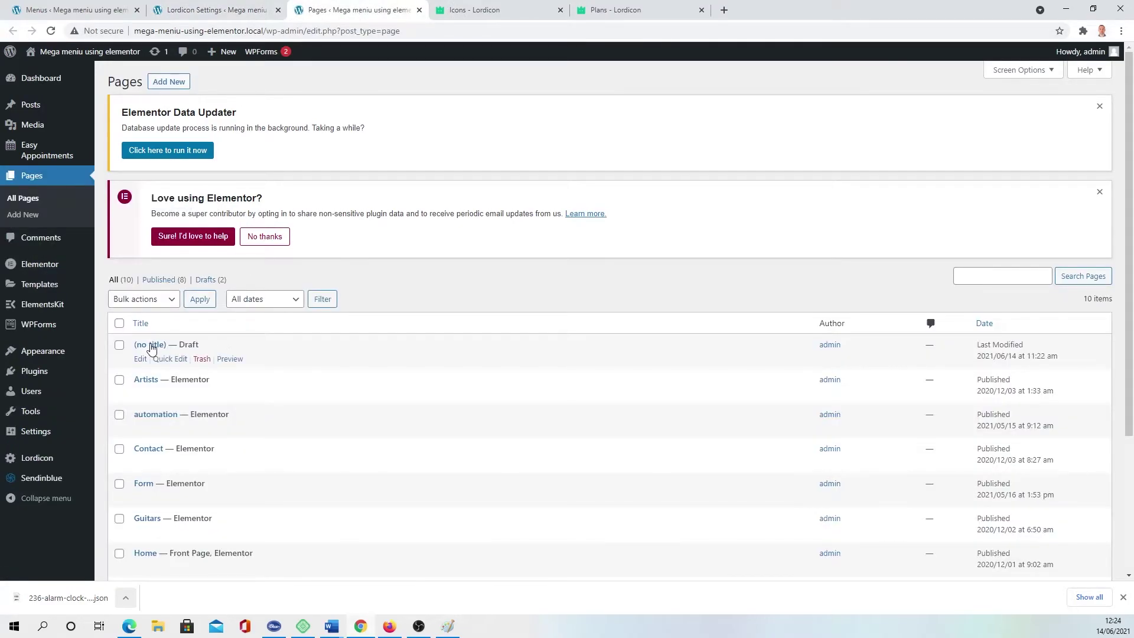
{"action": "left_click", "coordinate": [140, 359]}
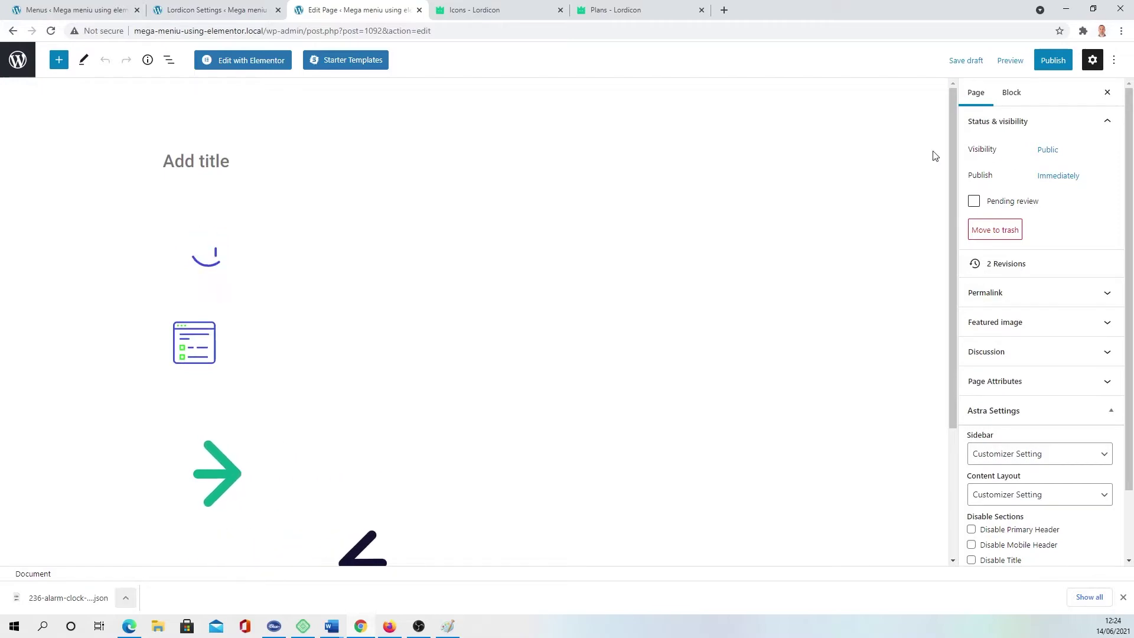
{"action": "scroll", "coordinate": [354, 402], "scroll_direction": "down", "scroll_amount": 3}
{"action": "left_click", "coordinate": [303, 232]}
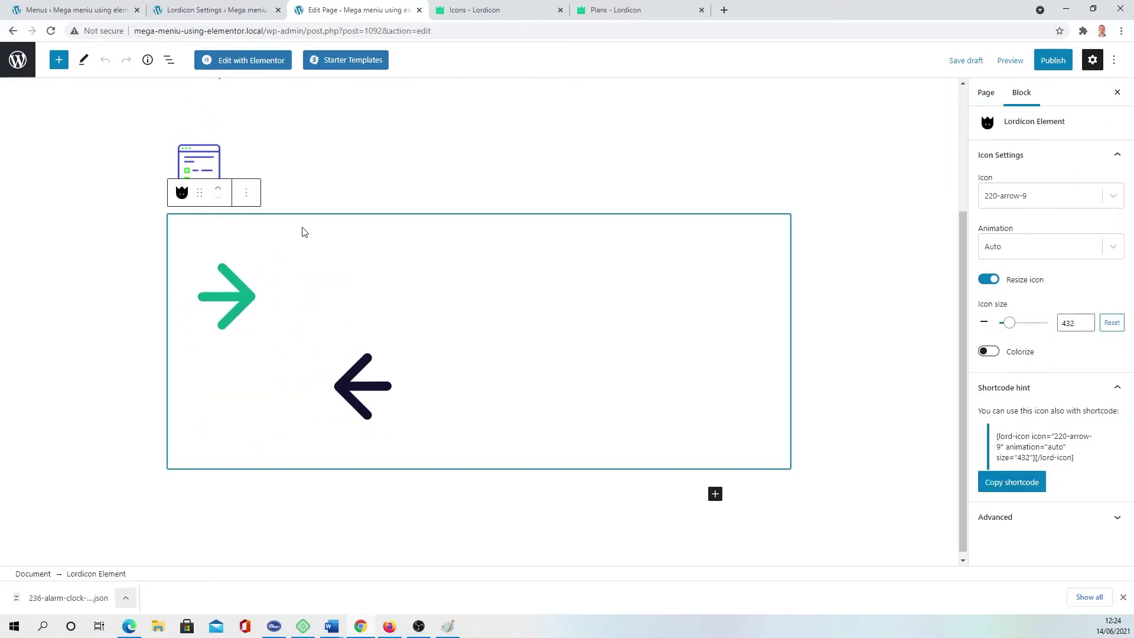
Change the block's icon to 961-email-marketing and turn on Colorize.
{"action": "left_click", "coordinate": [984, 196]}
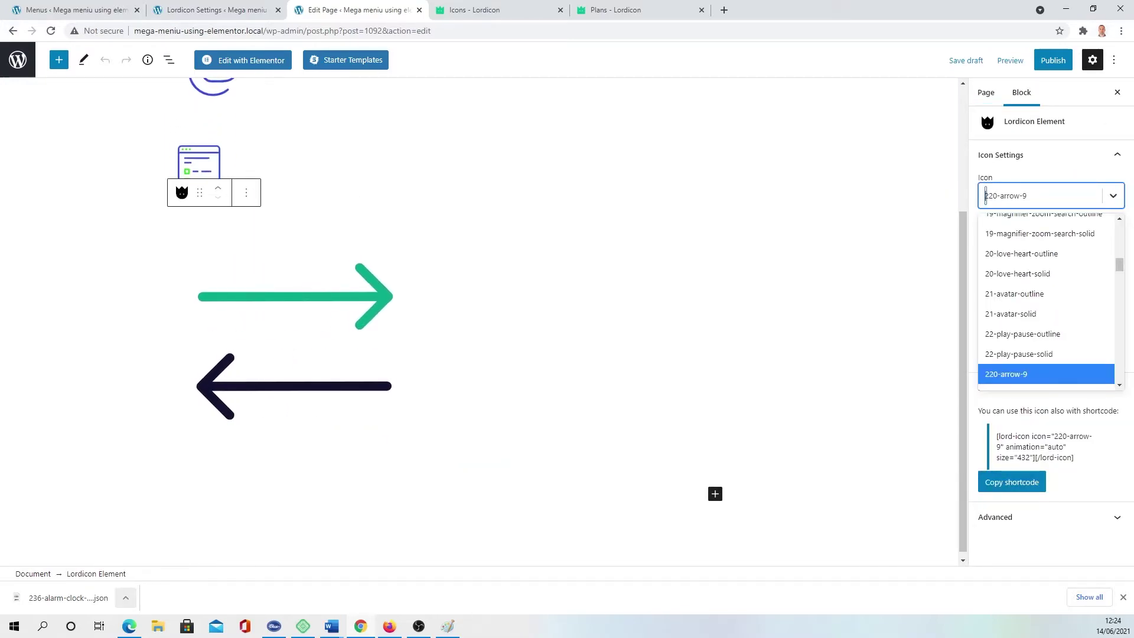
{"action": "type", "text": "961"}
{"action": "key", "text": "Return"}
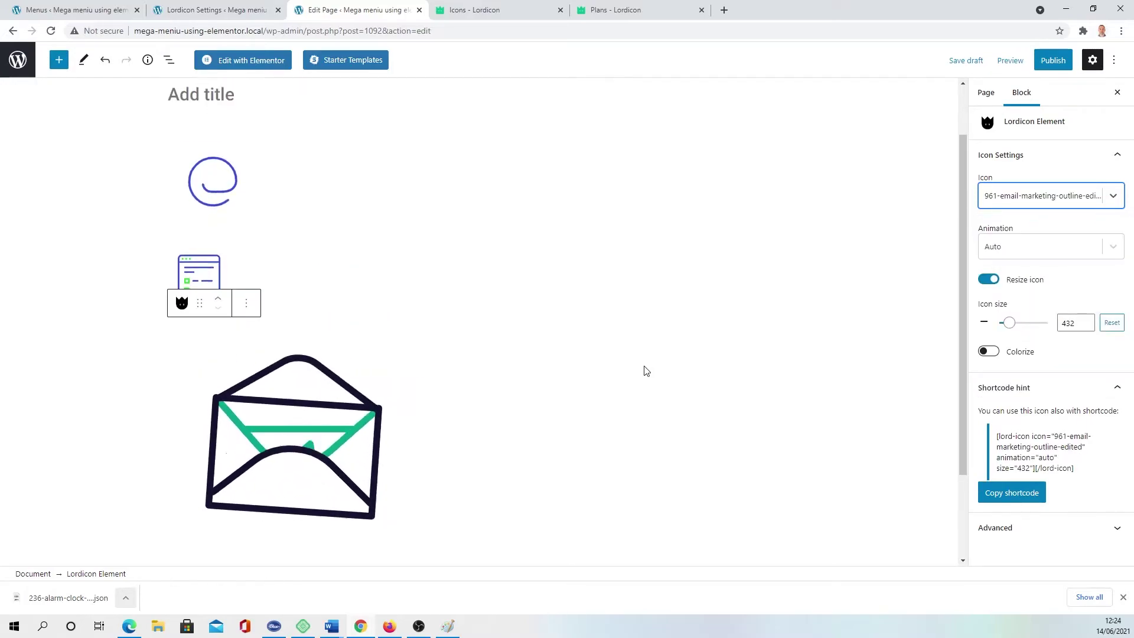
{"action": "scroll", "coordinate": [646, 370], "scroll_direction": "down", "scroll_amount": 1}
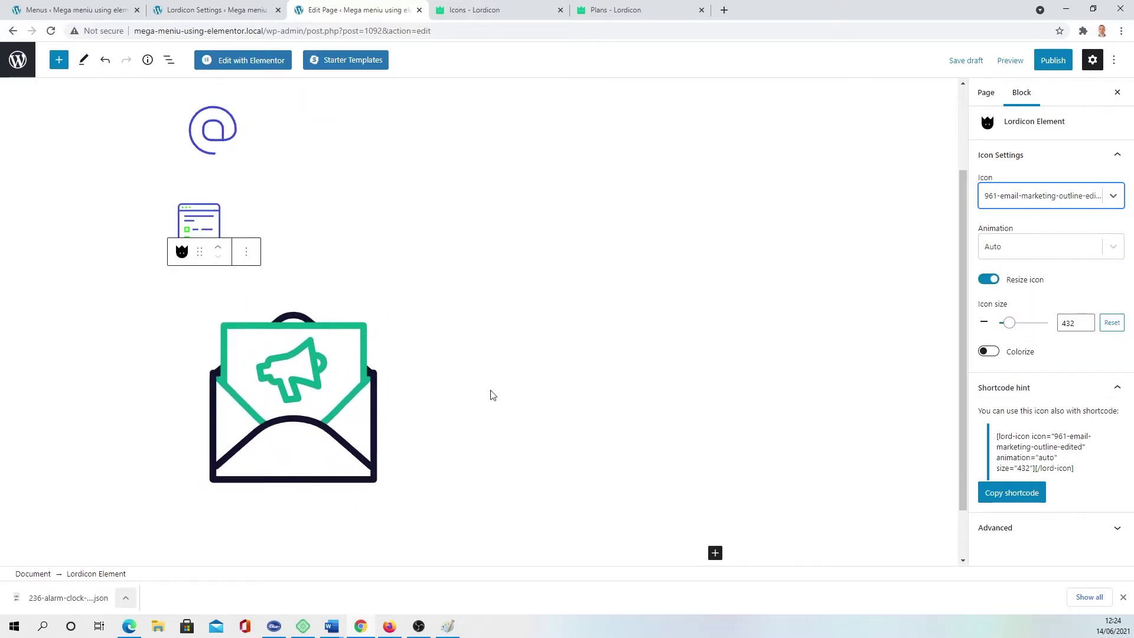
{"action": "scroll", "coordinate": [868, 317], "scroll_direction": "down", "scroll_amount": 1}
{"action": "left_click", "coordinate": [988, 352]}
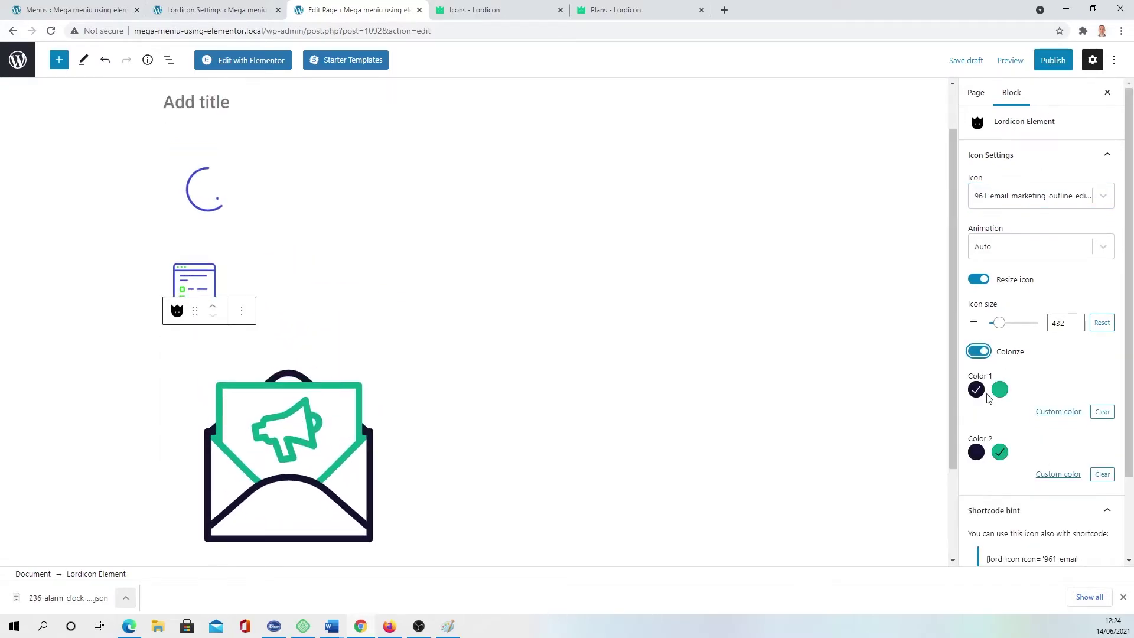
Set Color 1 to the sampled blue #364fdf using the colour-picker extension.
{"action": "scroll", "coordinate": [988, 398], "scroll_direction": "down", "scroll_amount": 1}
{"action": "left_click", "coordinate": [1056, 353]}
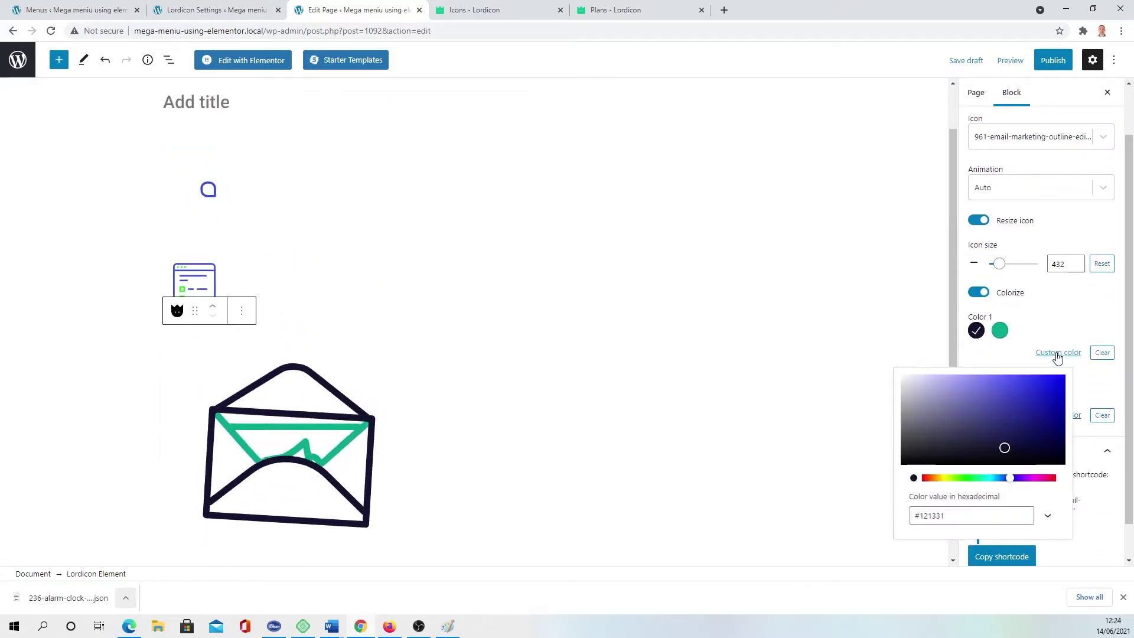
{"action": "left_click", "coordinate": [1082, 31]}
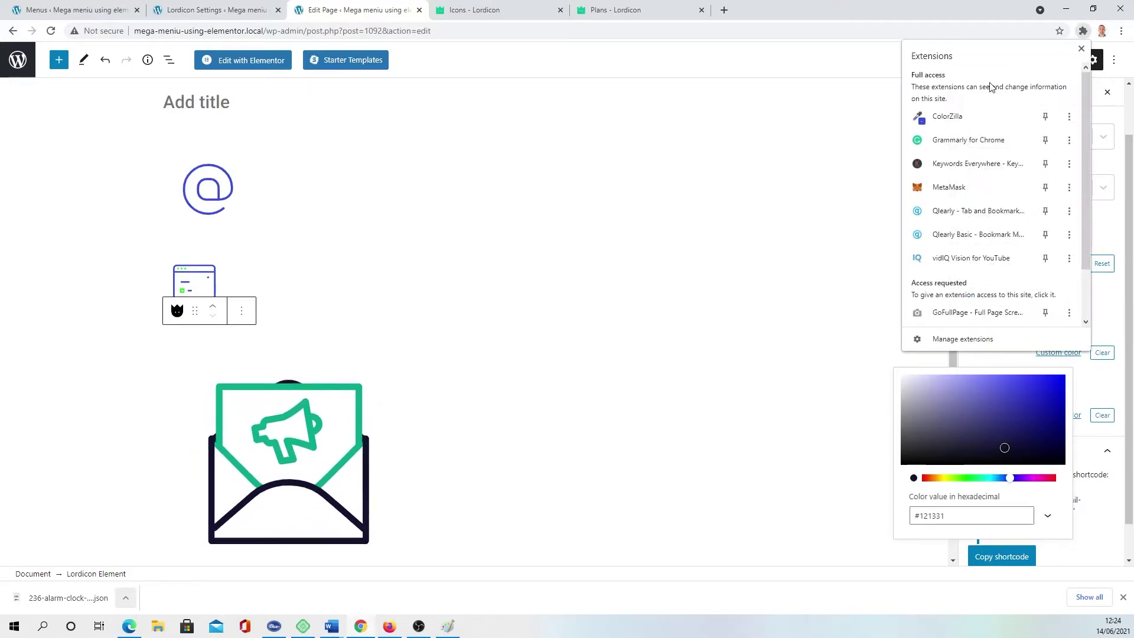
{"action": "left_click", "coordinate": [958, 118]}
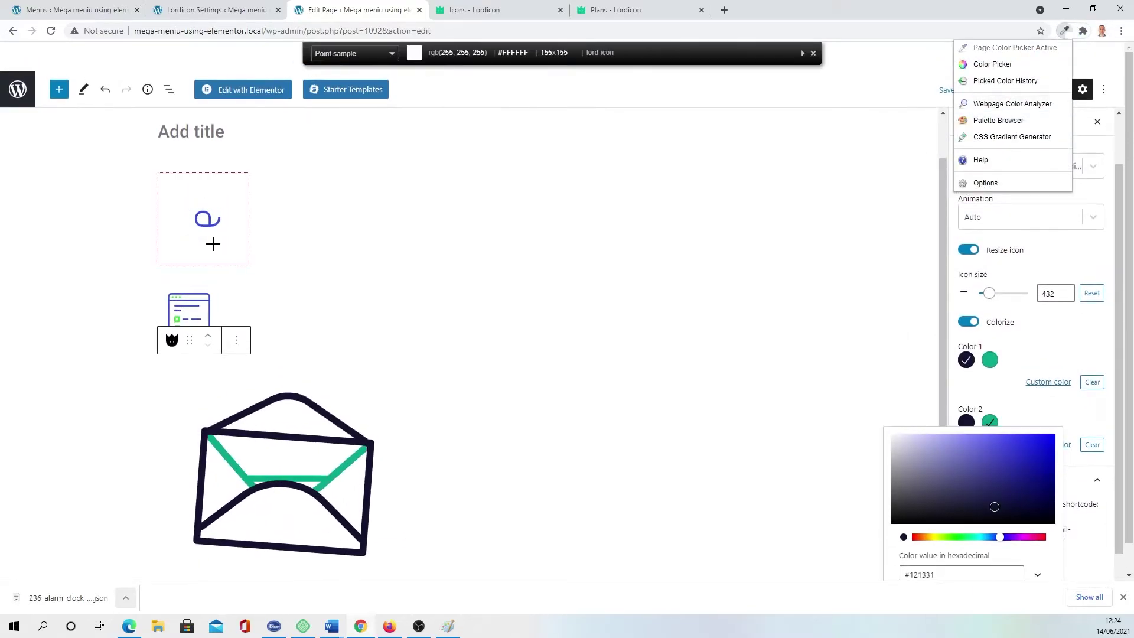
{"action": "left_click", "coordinate": [196, 239]}
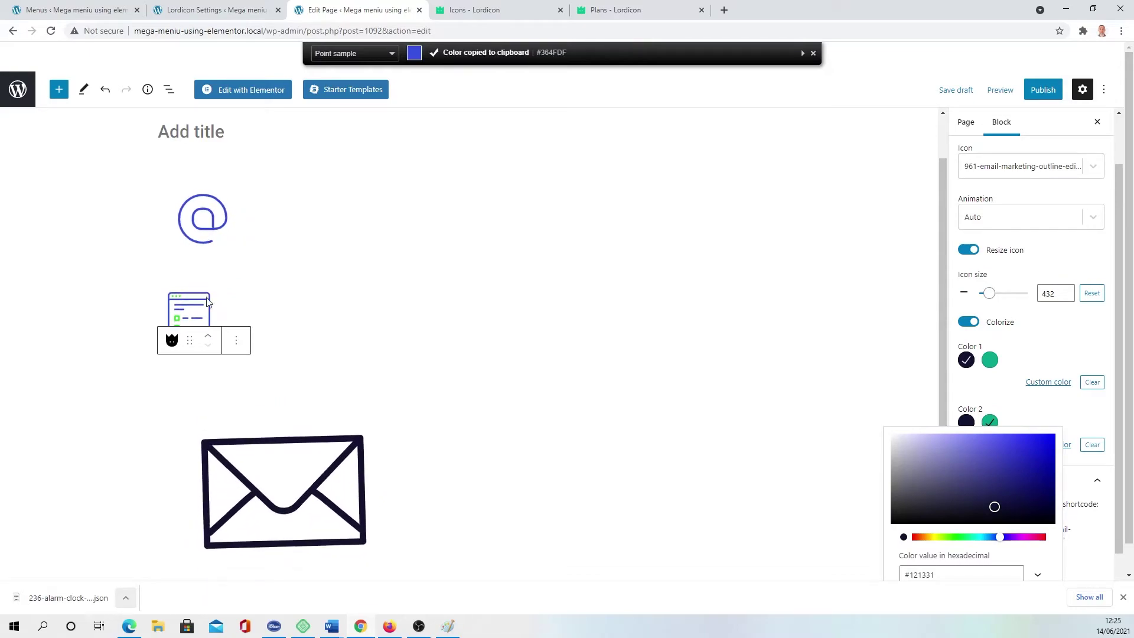
{"action": "left_click_drag", "start_coordinate": [947, 515], "coordinate": [915, 517]}
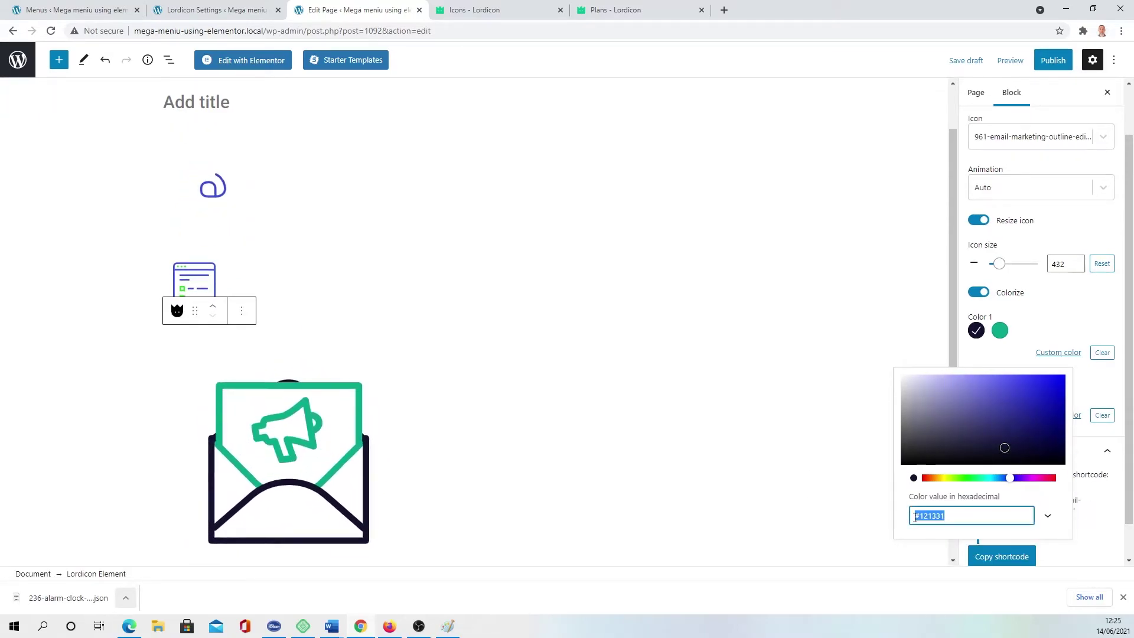
{"action": "key", "text": "ctrl+v"}
{"action": "left_click", "coordinate": [663, 378]}
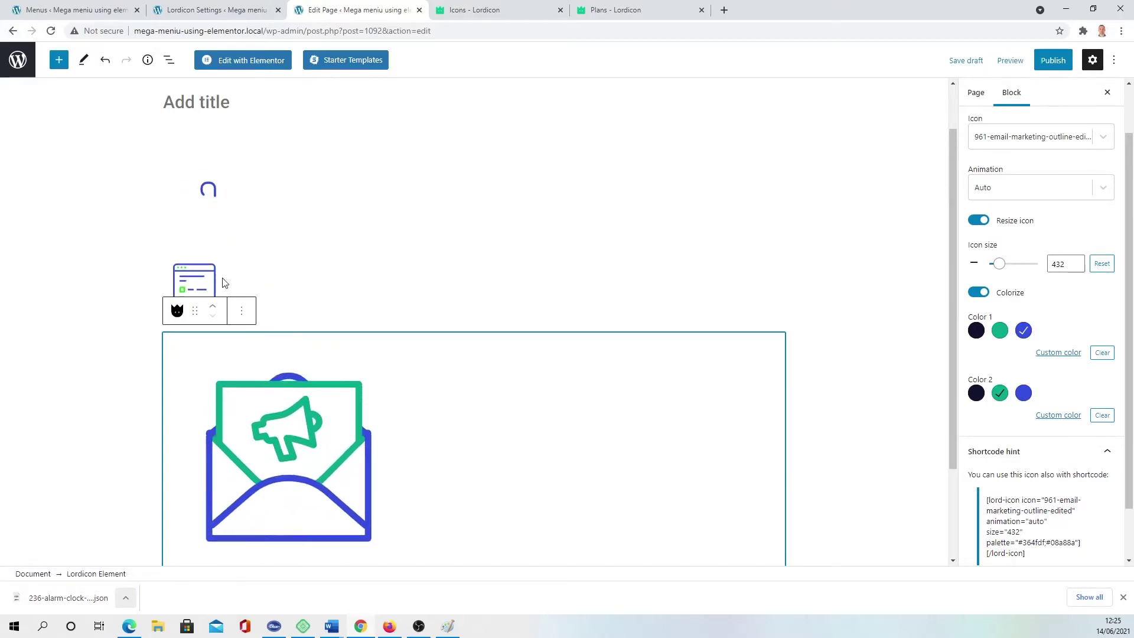
Set Color 2 to the green #2cdf24 from the extension's colour history.
{"action": "scroll", "coordinate": [1097, 239], "scroll_direction": "down", "scroll_amount": 1}
{"action": "left_click", "coordinate": [1083, 32]}
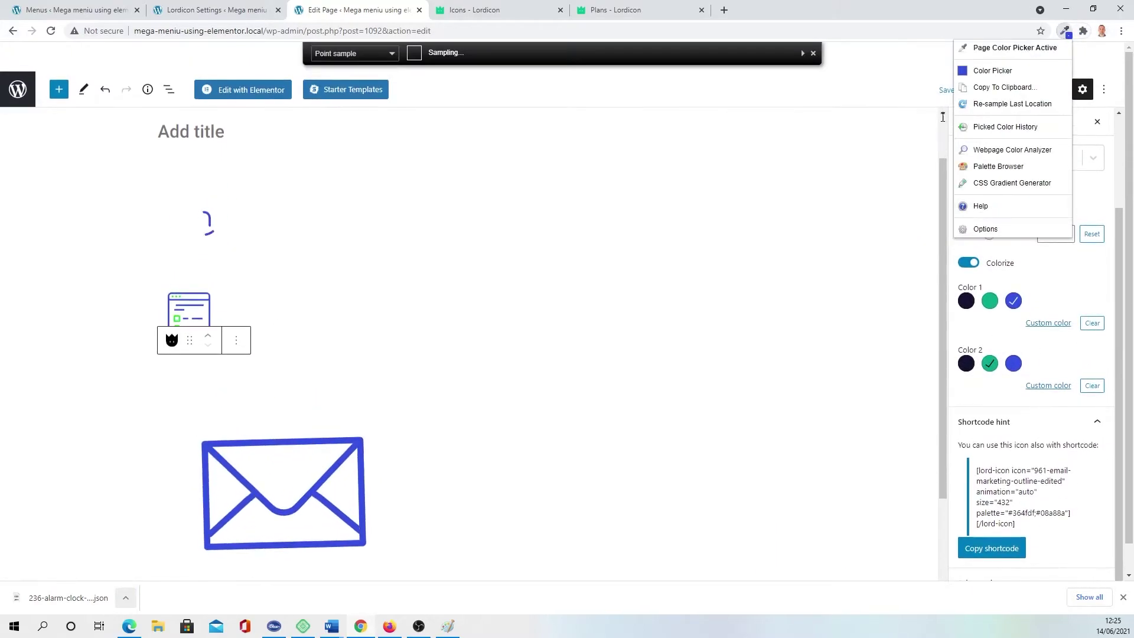
{"action": "left_click", "coordinate": [1004, 131]}
{"action": "left_click", "coordinate": [1014, 106]}
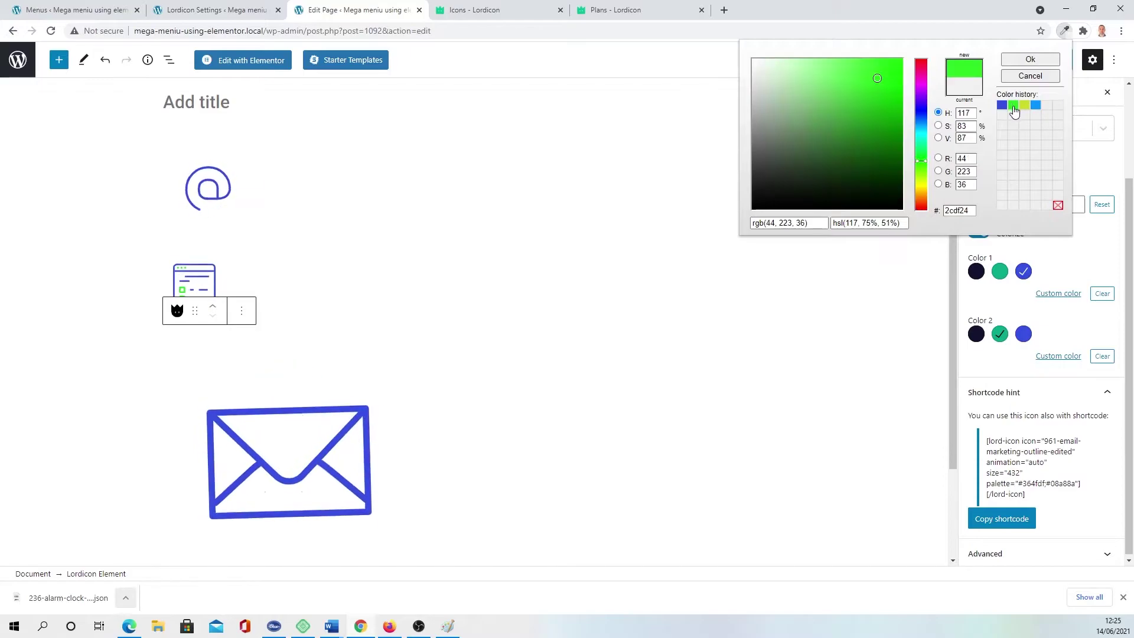
{"action": "left_click", "coordinate": [1058, 356]}
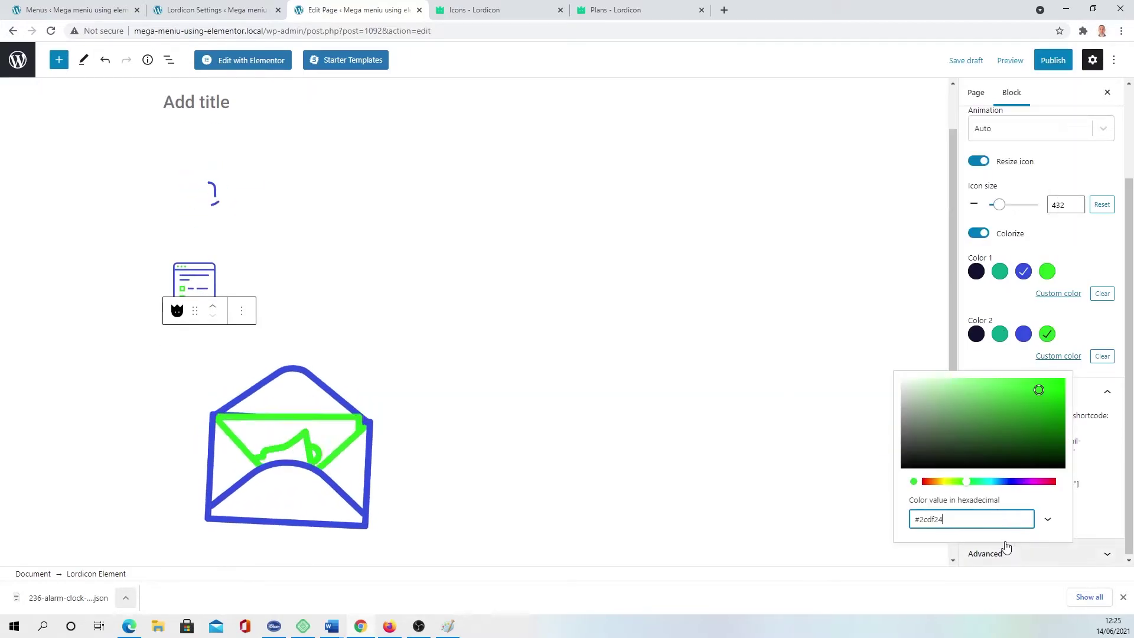
{"action": "left_click", "coordinate": [450, 415]}
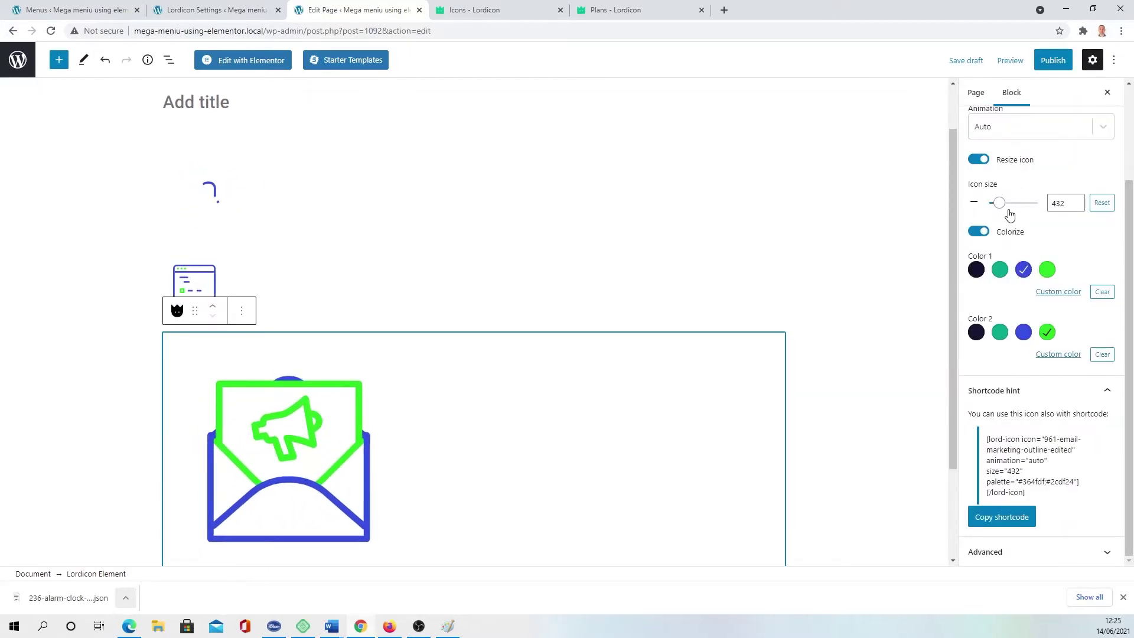
Set the icon size to 100 and copy the block's shortcode.
{"action": "left_click", "coordinate": [1000, 205]}
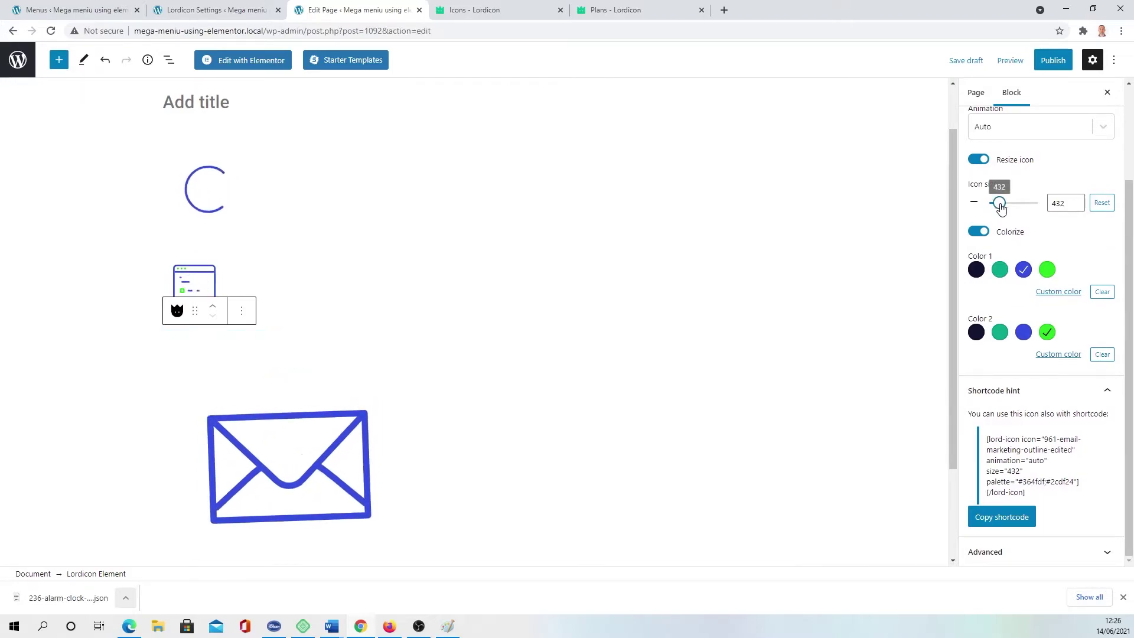
{"action": "left_click_drag", "start_coordinate": [998, 208], "coordinate": [994, 208]}
{"action": "double_click", "coordinate": [1063, 203]}
{"action": "type", "text": "16"}
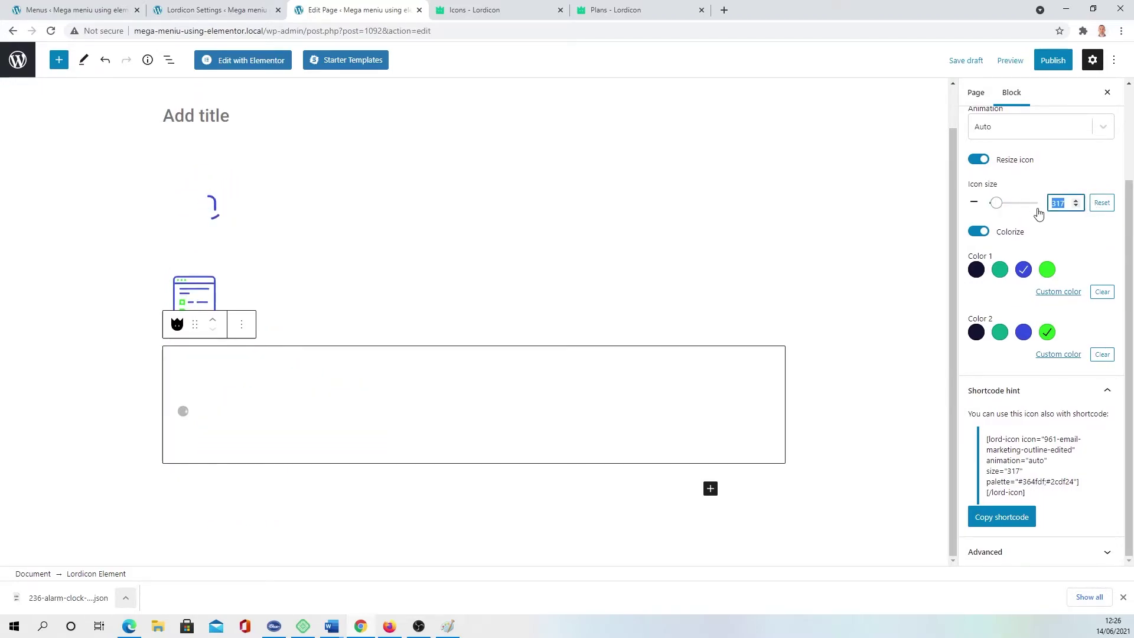
{"action": "key", "text": "BackSpace"}
{"action": "type", "text": "00"}
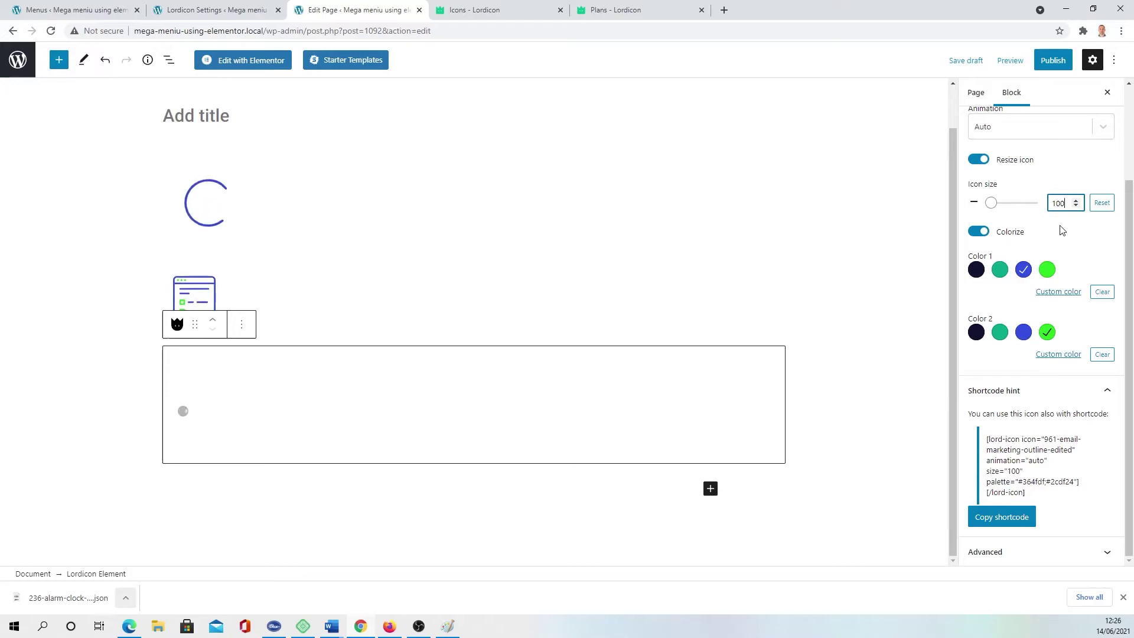
{"action": "left_click", "coordinate": [1008, 520]}
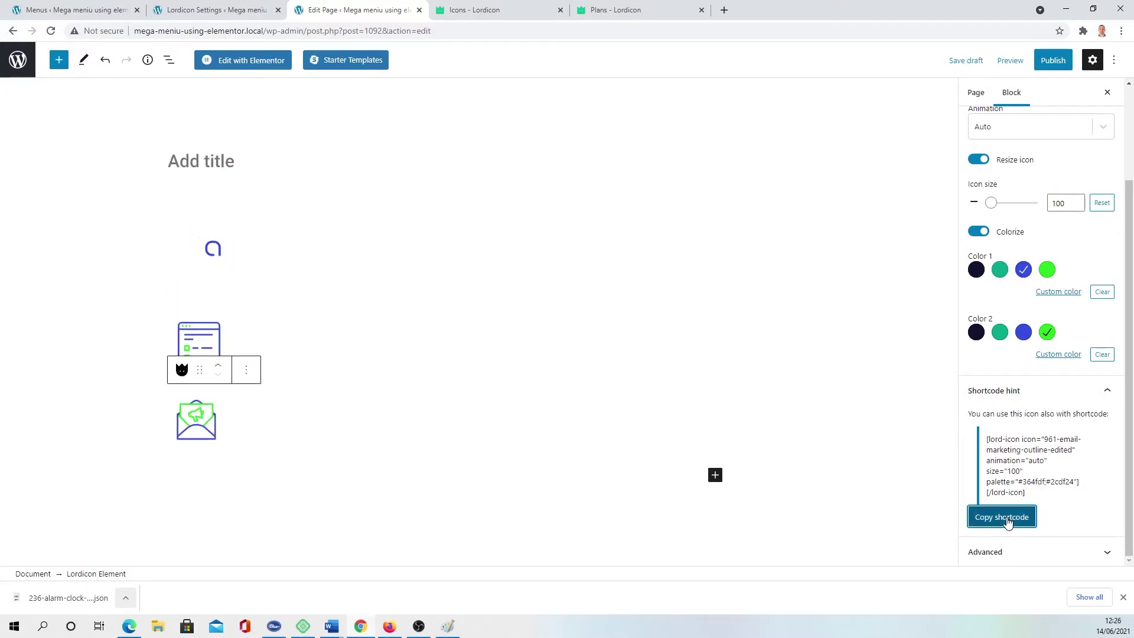
{"action": "left_click", "coordinate": [69, 9]}
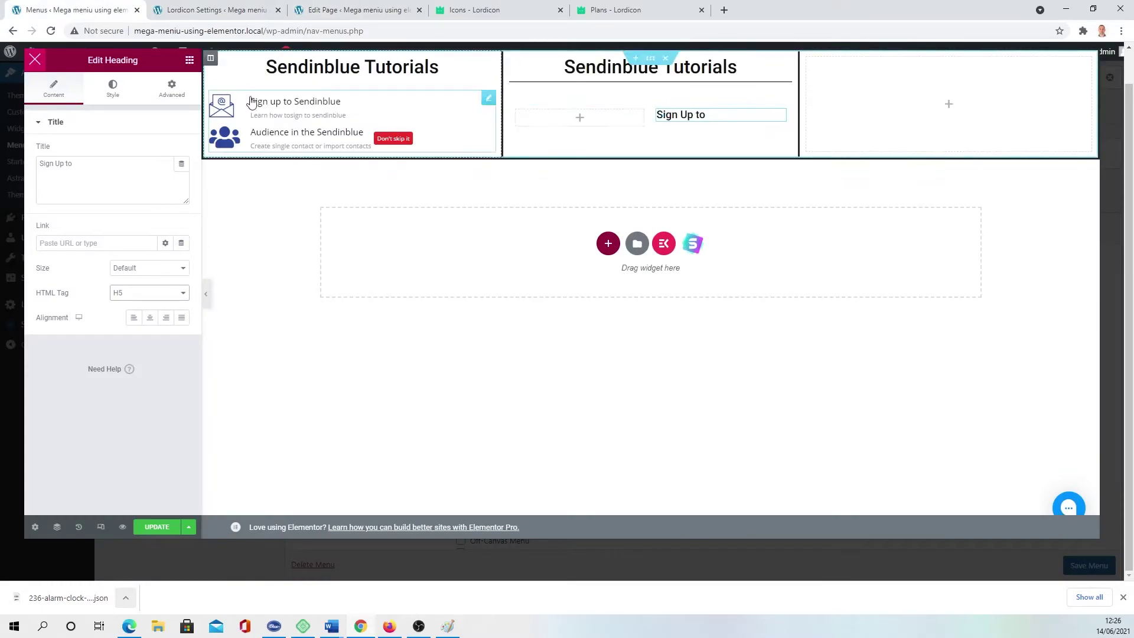
Add a Shortcode widget to the empty column and paste the envelope icon shortcode.
{"action": "left_click", "coordinate": [189, 60]}
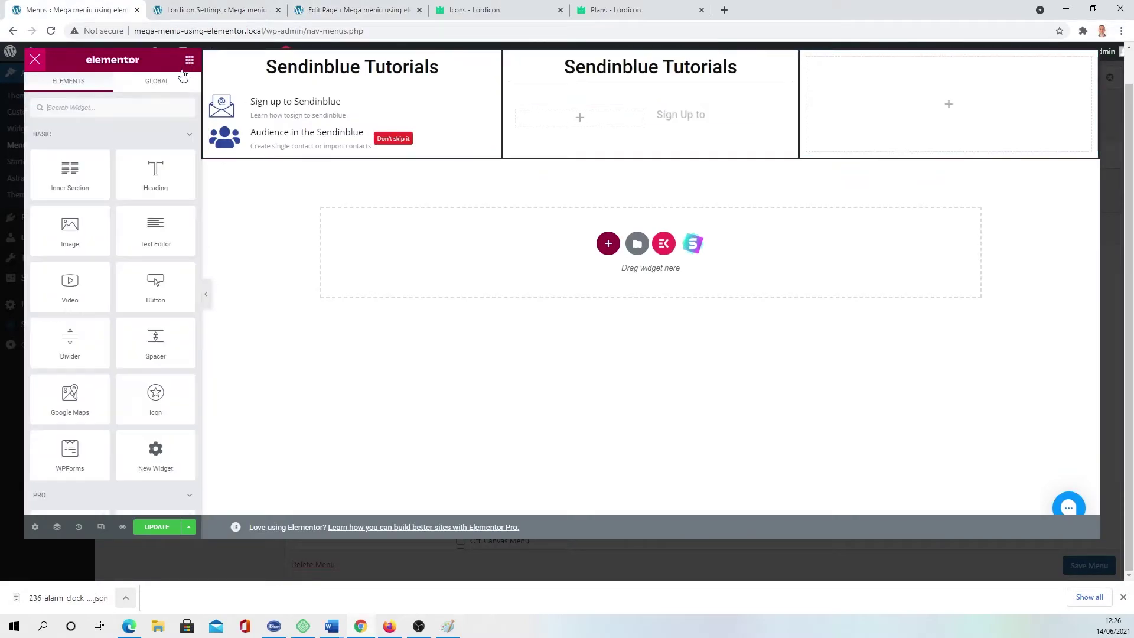
{"action": "left_click", "coordinate": [133, 107]}
{"action": "type", "text": "sh"}
{"action": "left_click_drag", "start_coordinate": [68, 157], "coordinate": [579, 119]}
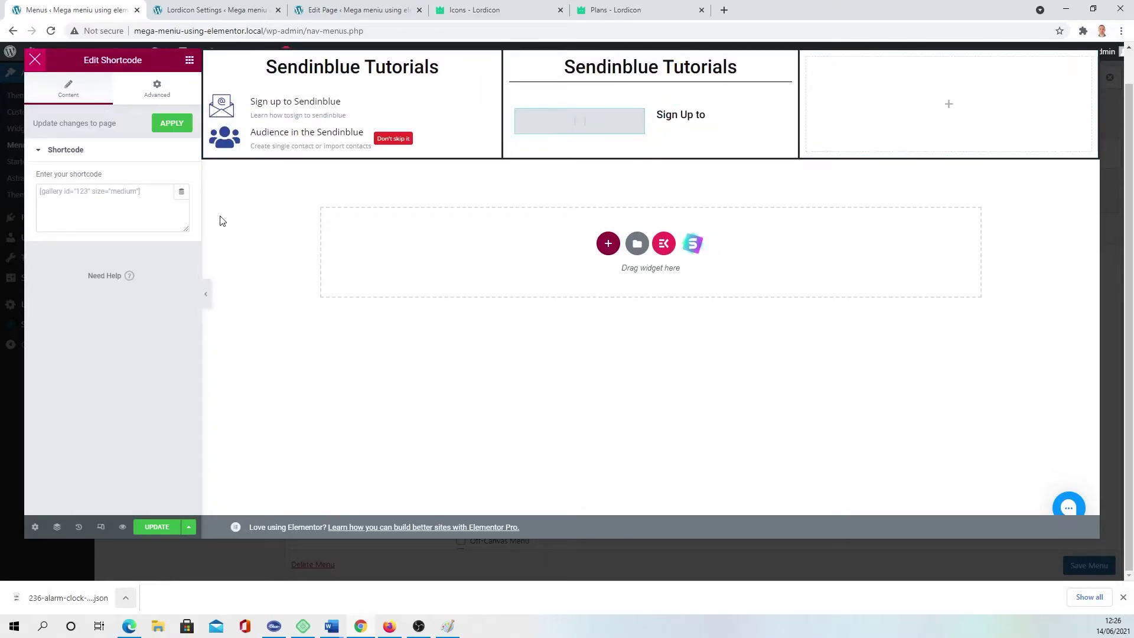
{"action": "left_click", "coordinate": [118, 201]}
{"action": "key", "text": "ctrl+v"}
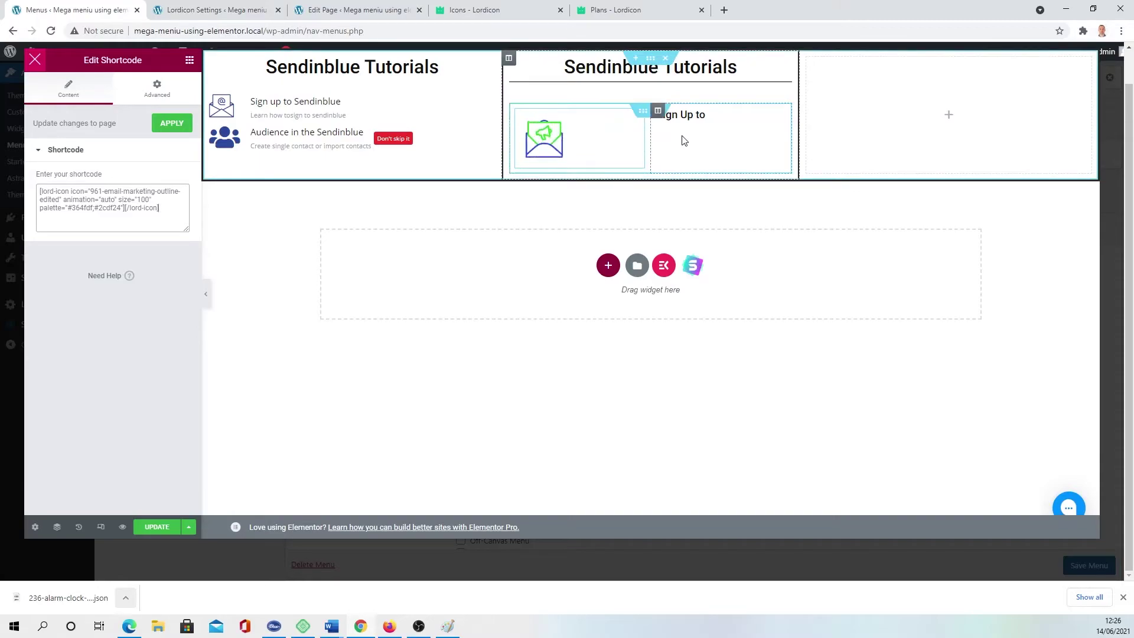
Narrow the icon column, set Vertical Align to Middle, and add a Text Editor below Sign Up to.
{"action": "left_click_drag", "start_coordinate": [649, 139], "coordinate": [588, 156]}
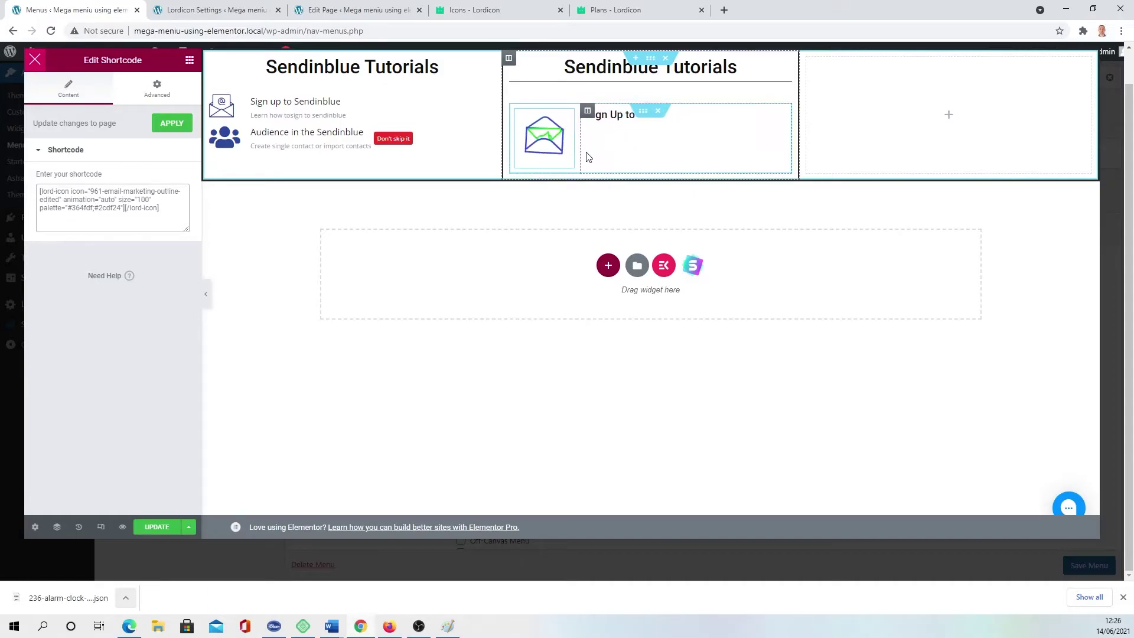
{"action": "left_click", "coordinate": [588, 112]}
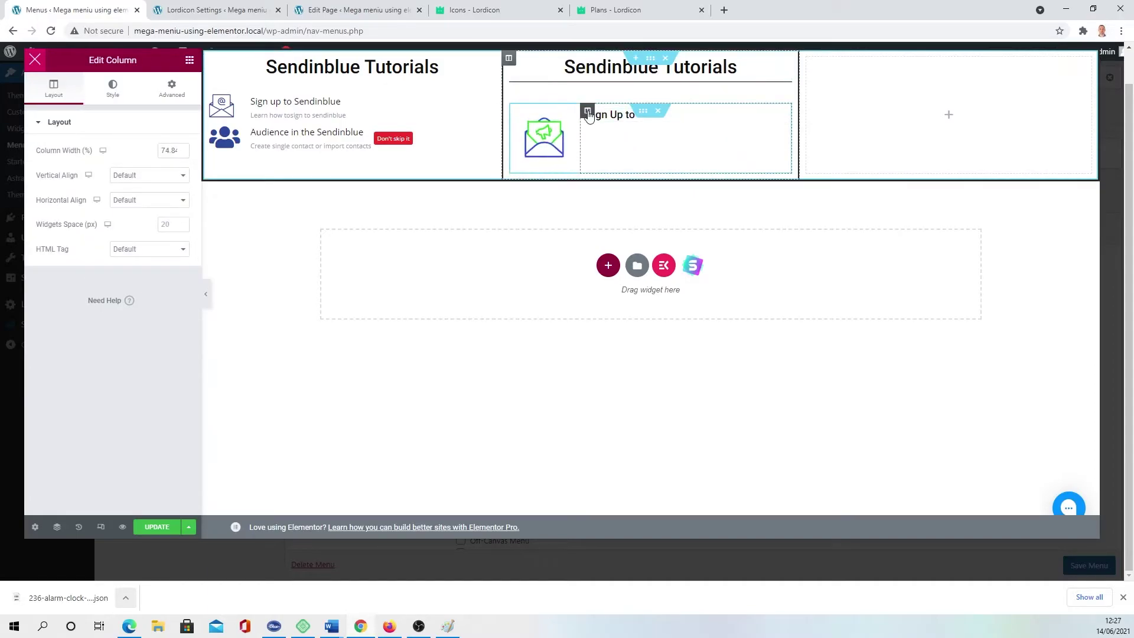
{"action": "left_click", "coordinate": [146, 177]}
{"action": "left_click", "coordinate": [148, 212]}
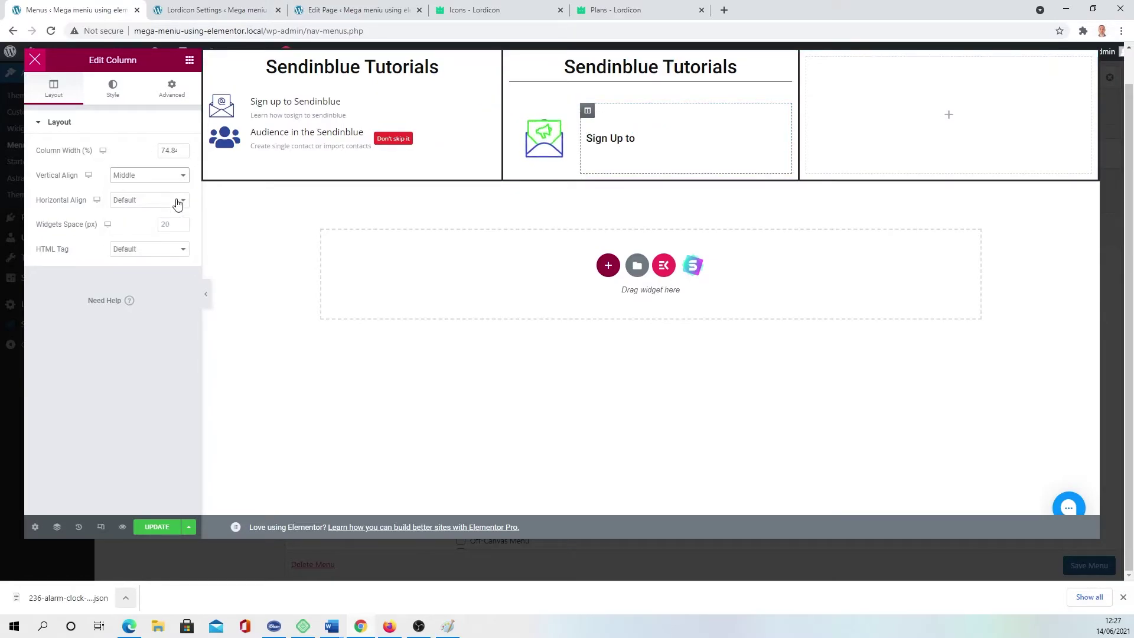
{"action": "left_click", "coordinate": [189, 61]}
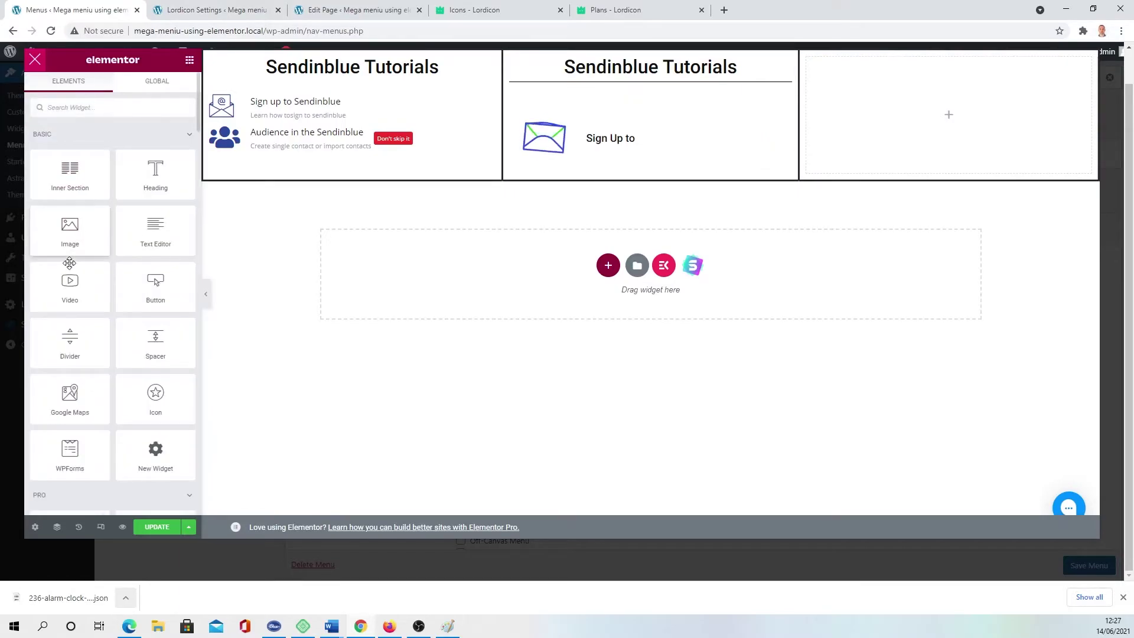
{"action": "left_click_drag", "start_coordinate": [155, 233], "coordinate": [590, 154]}
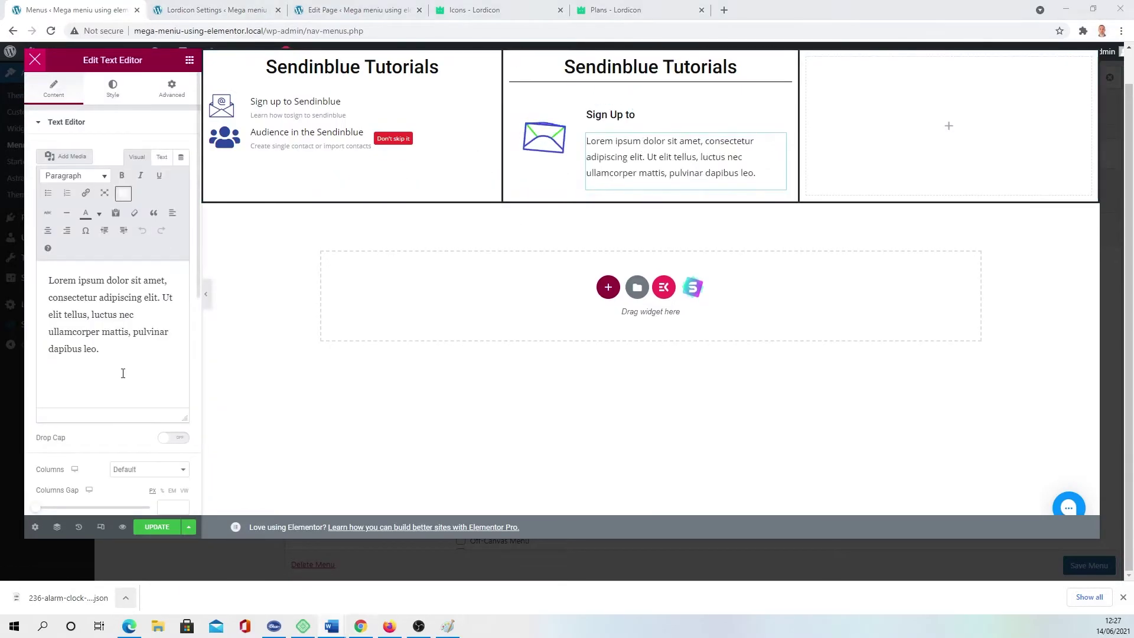
Replace the text with 'Learn how to sign to sendinblue' in 13px Tahoma.
{"action": "left_click_drag", "start_coordinate": [100, 349], "coordinate": [47, 277]}
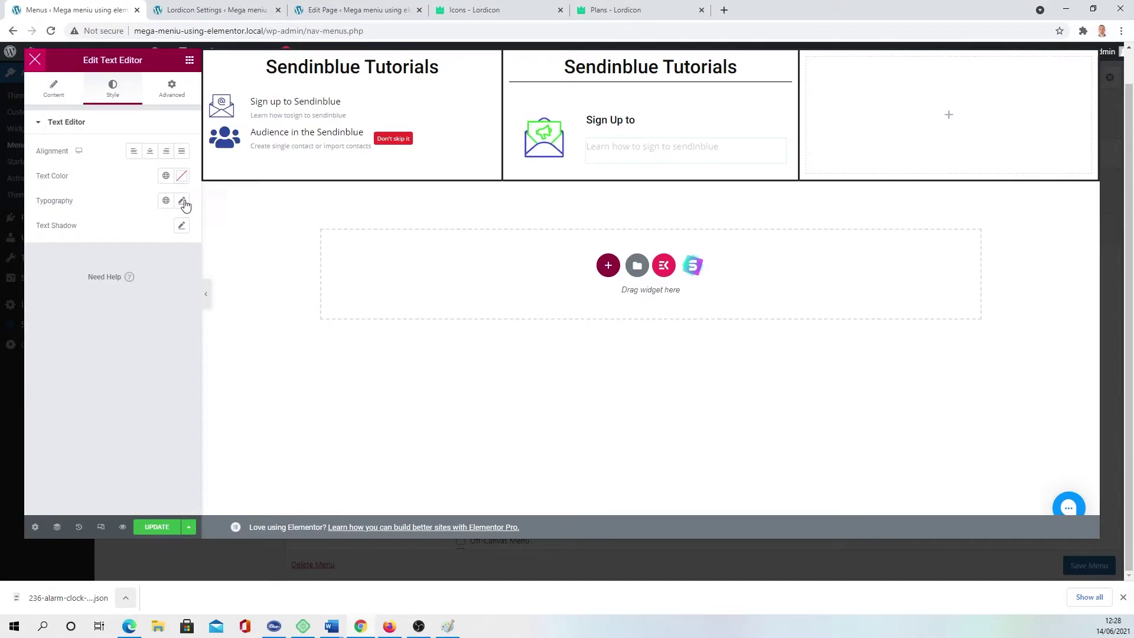
{"action": "left_click", "coordinate": [181, 201]}
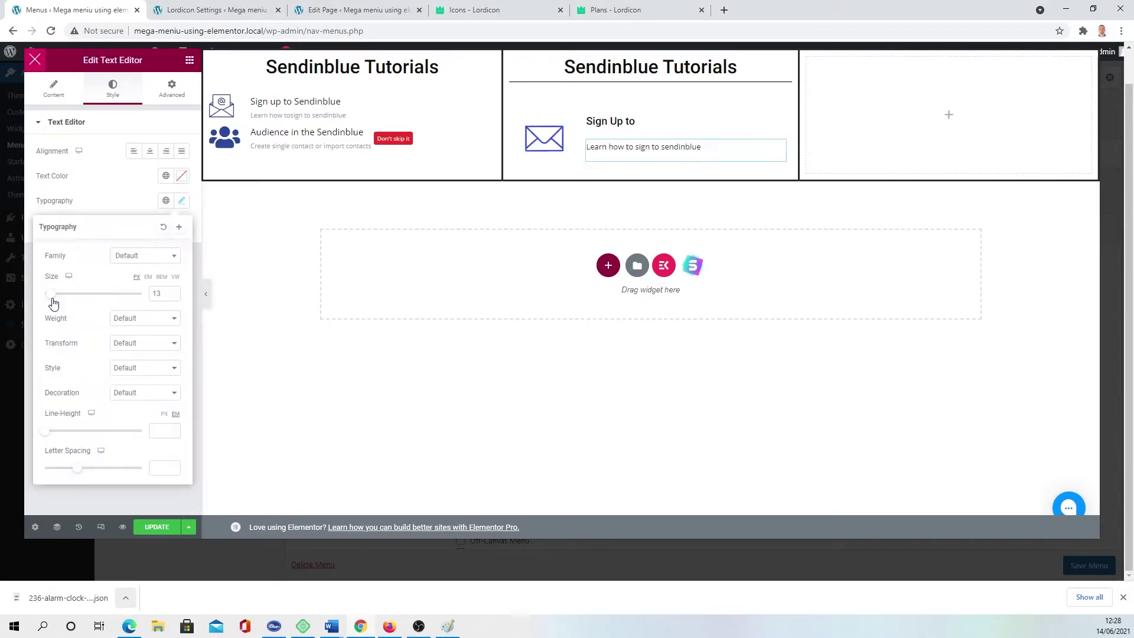
{"action": "left_click", "coordinate": [136, 256]}
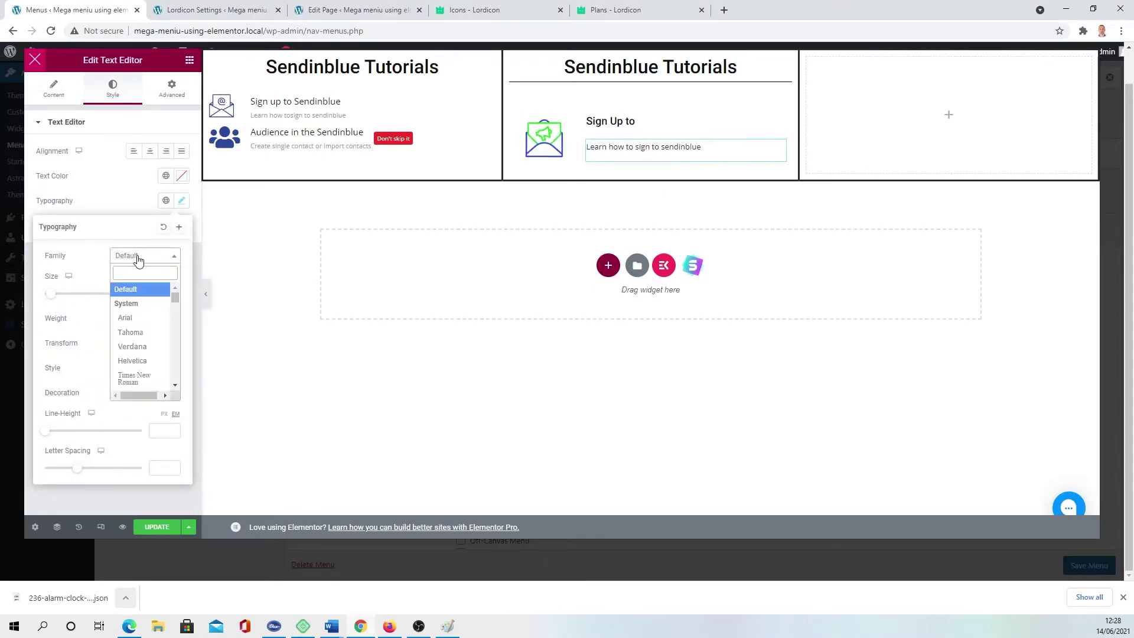
{"action": "left_click", "coordinate": [135, 332]}
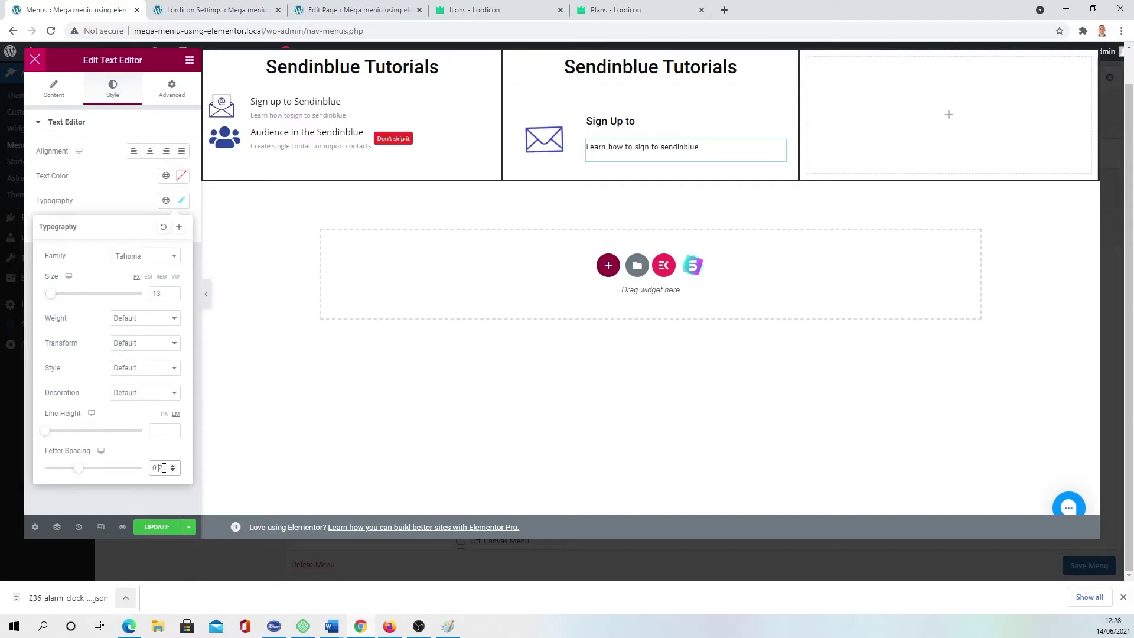
Unlink the text block's margin and set its top margin to -20.
{"action": "left_click", "coordinate": [174, 97]}
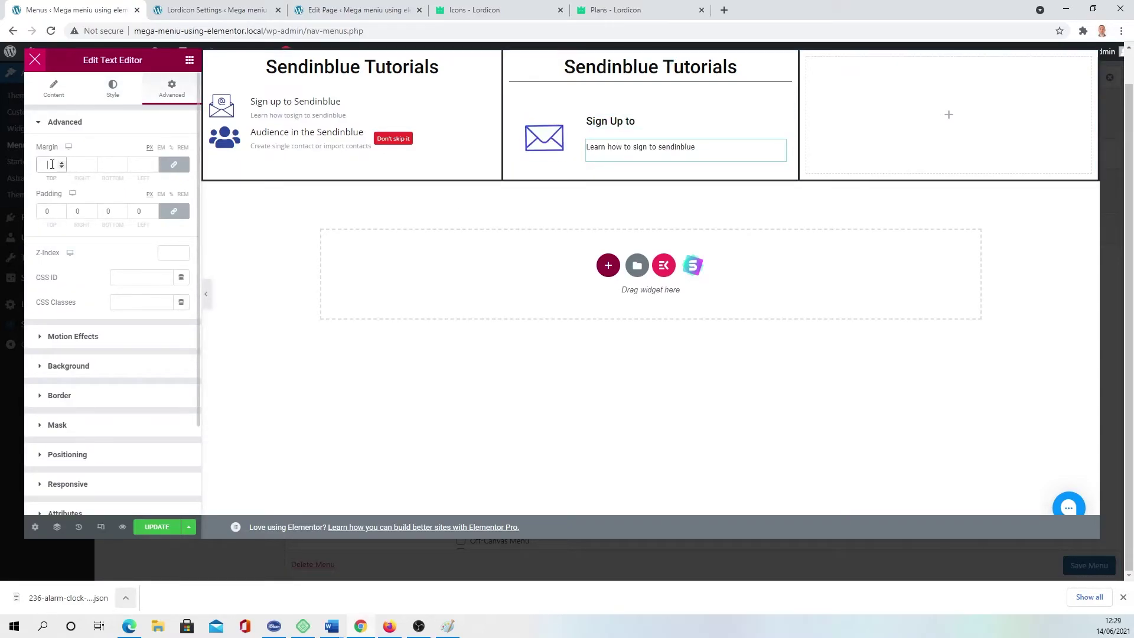
{"action": "left_click", "coordinate": [173, 164]}
{"action": "left_click", "coordinate": [61, 167]}
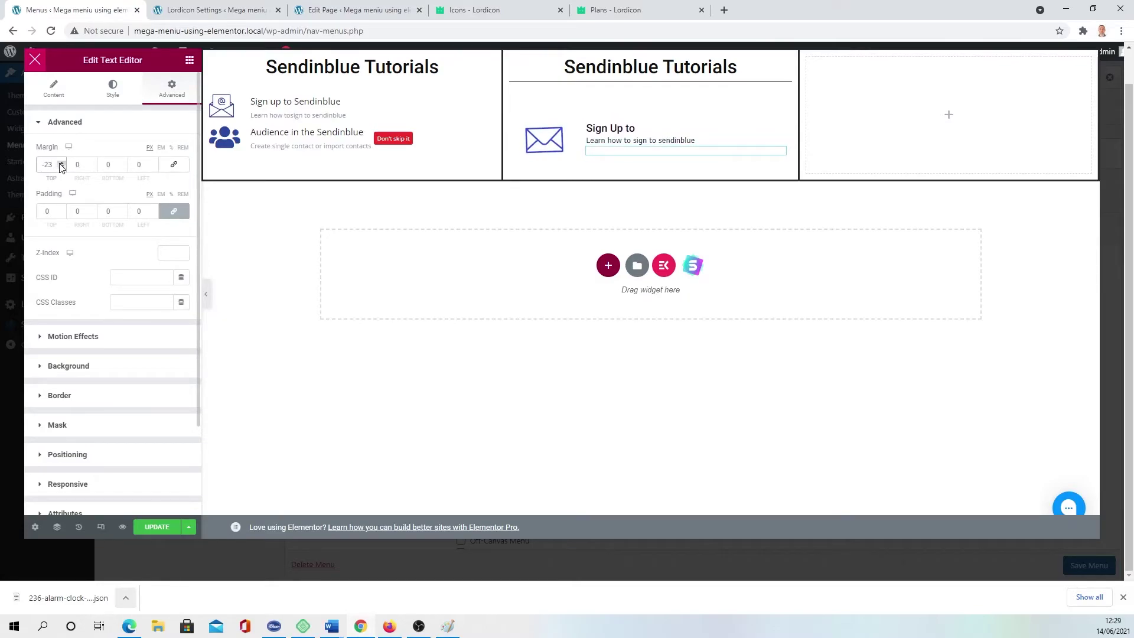
{"action": "left_click", "coordinate": [62, 163]}
{"action": "left_click", "coordinate": [62, 163]}
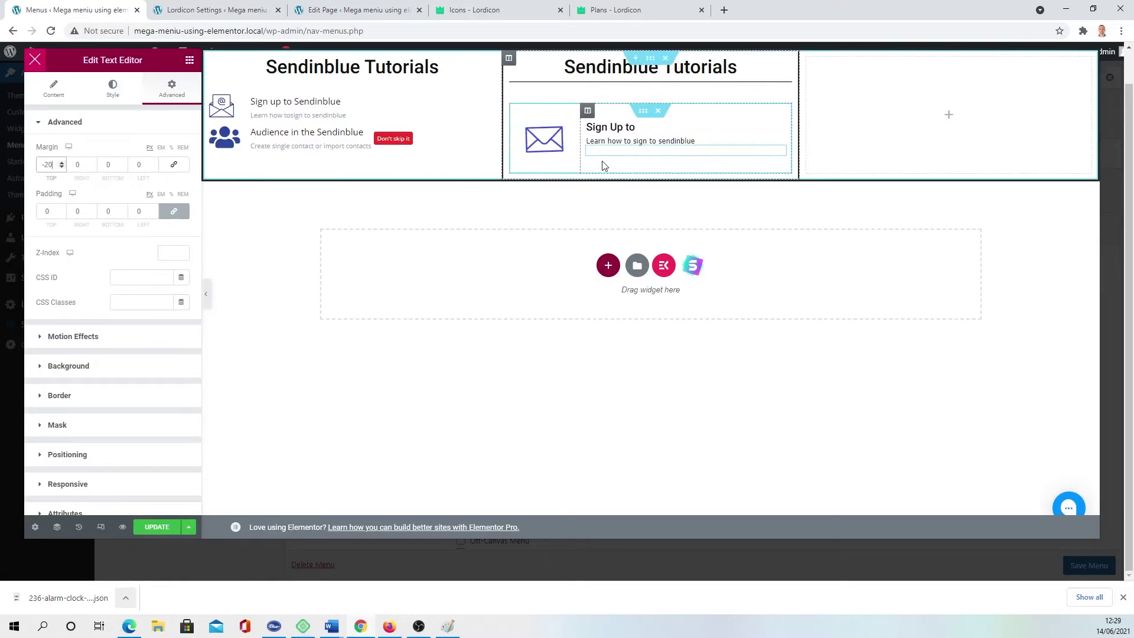
{"action": "left_click", "coordinate": [189, 62]}
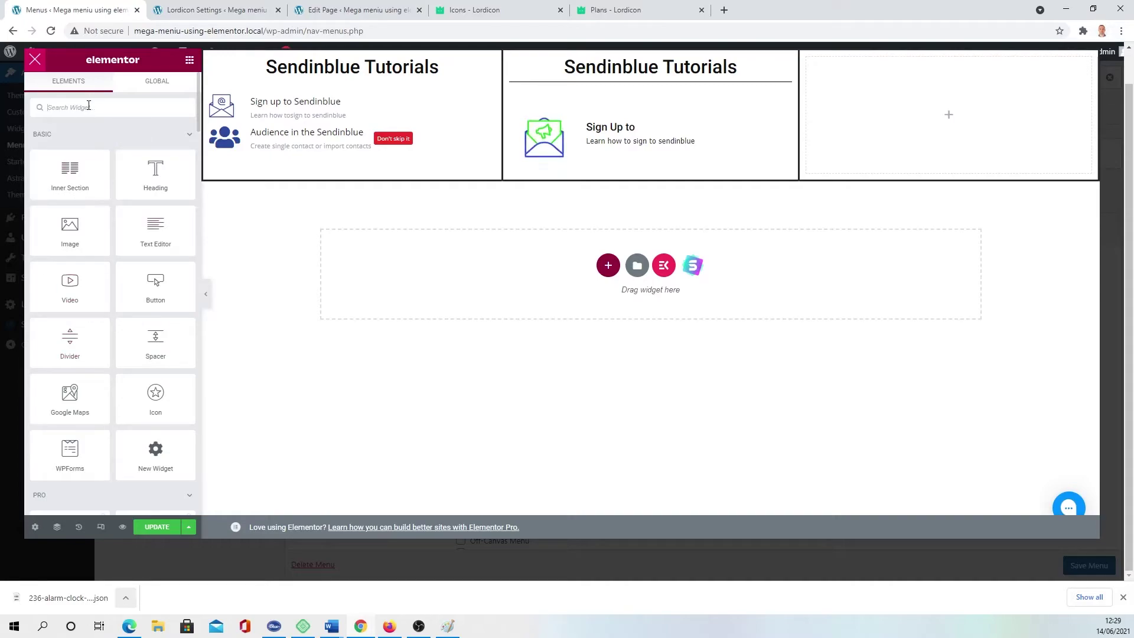
Add an HTML widget above Sign Up to containing the opening YouTube <a href> link tag.
{"action": "type", "text": "html"}
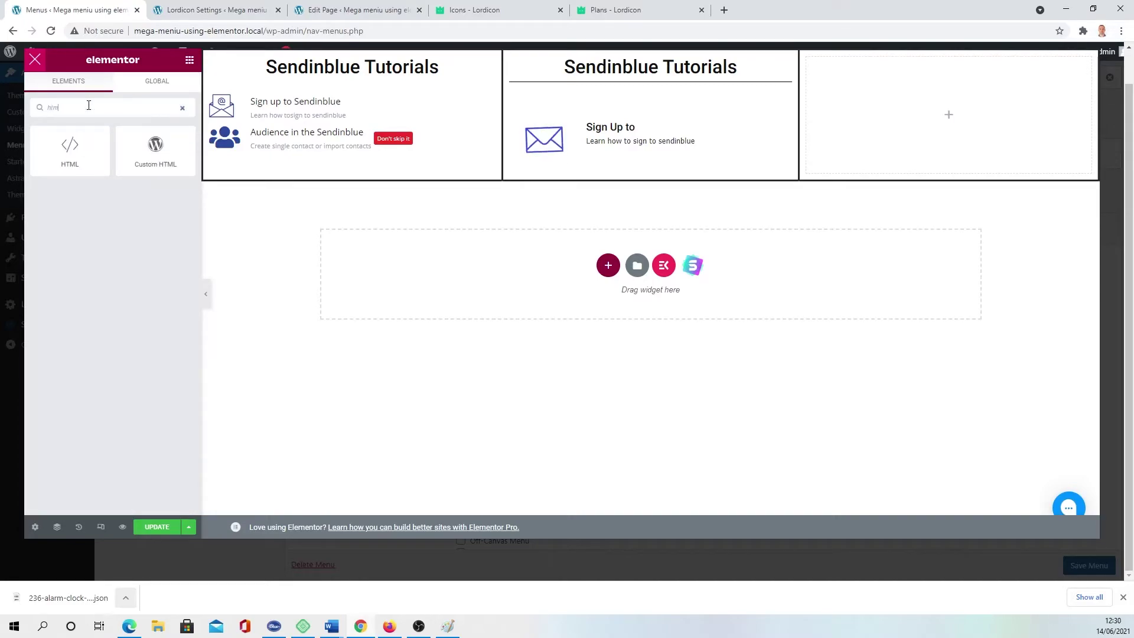
{"action": "left_click_drag", "start_coordinate": [70, 149], "coordinate": [621, 118]}
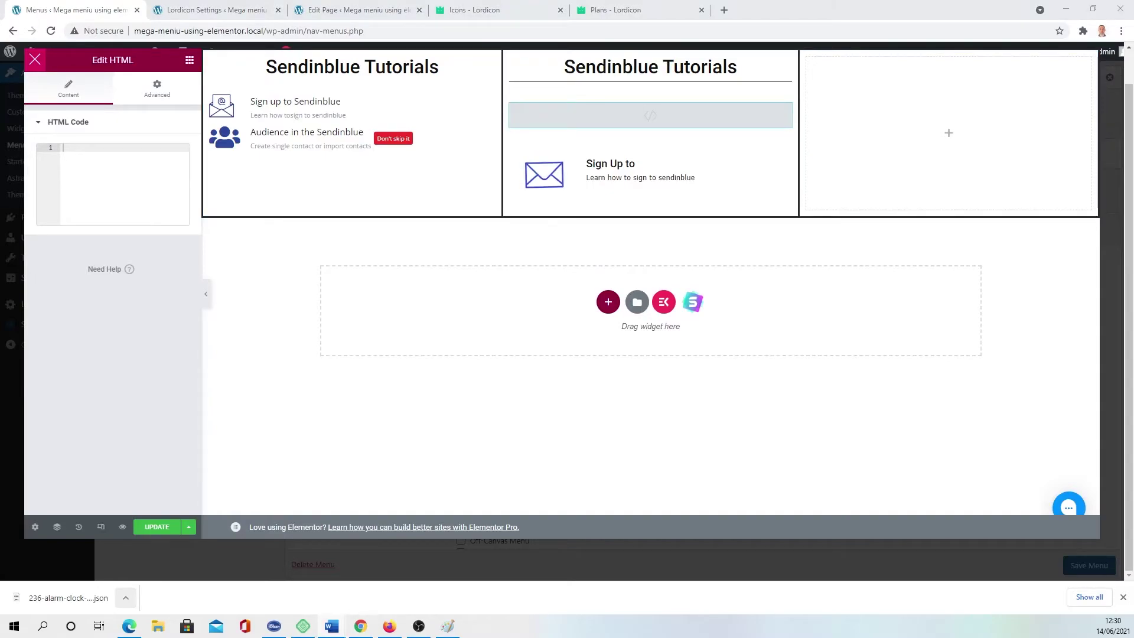
{"action": "type", "text": "<a href=\"https://youtu.be/7FmFb9WPEFE\">"}
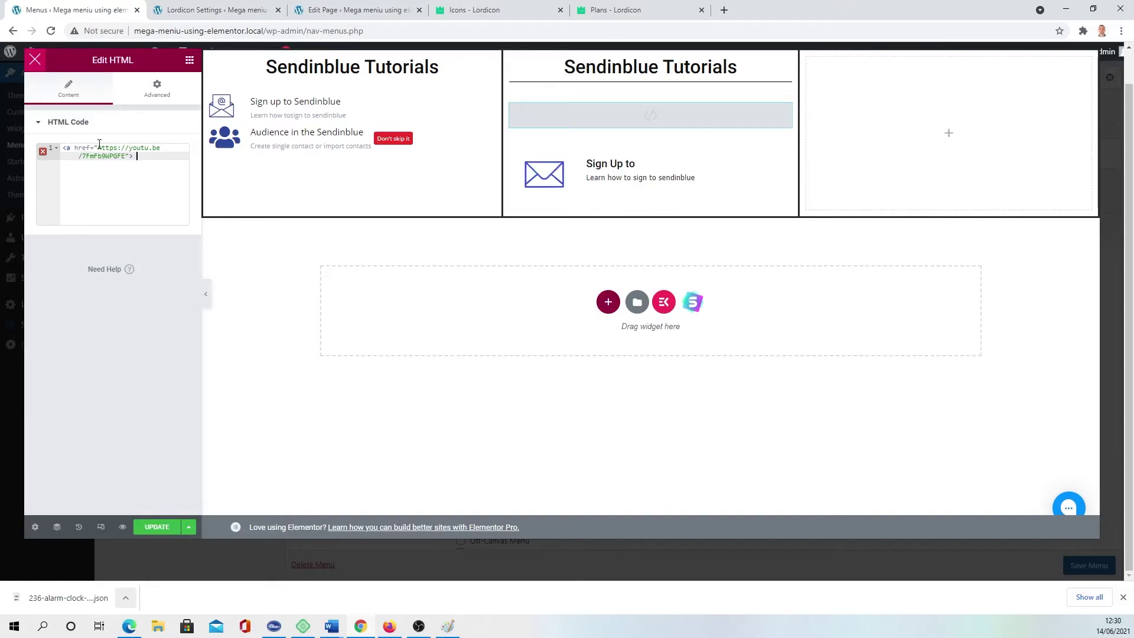
{"action": "left_click_drag", "start_coordinate": [98, 148], "coordinate": [120, 157]}
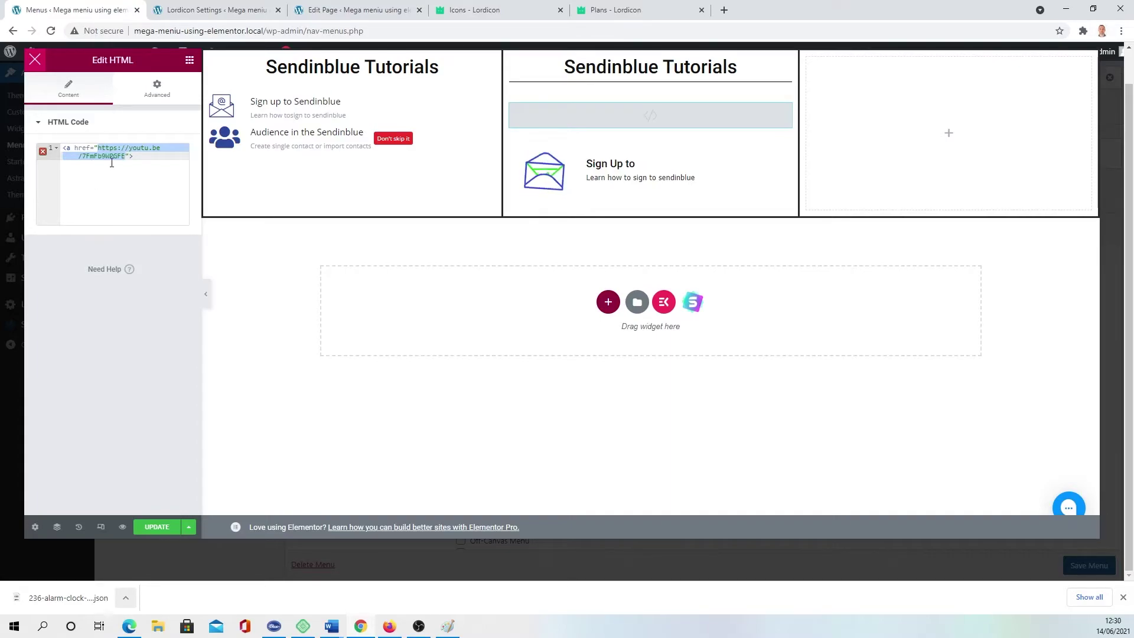
{"action": "left_click", "coordinate": [161, 182]}
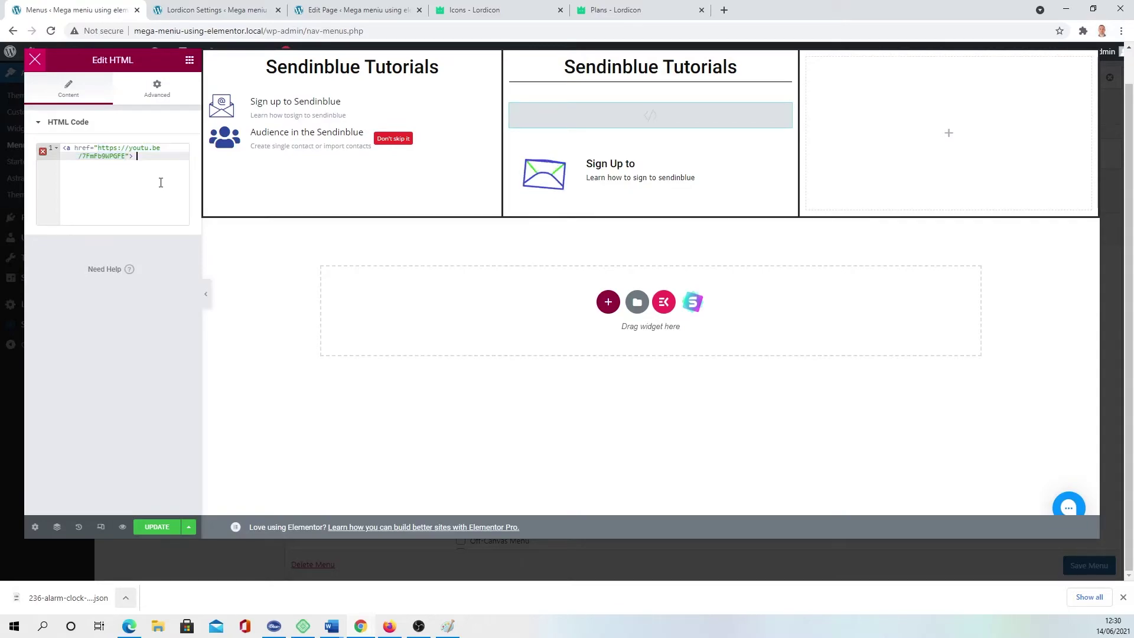
{"action": "left_click", "coordinate": [190, 61]}
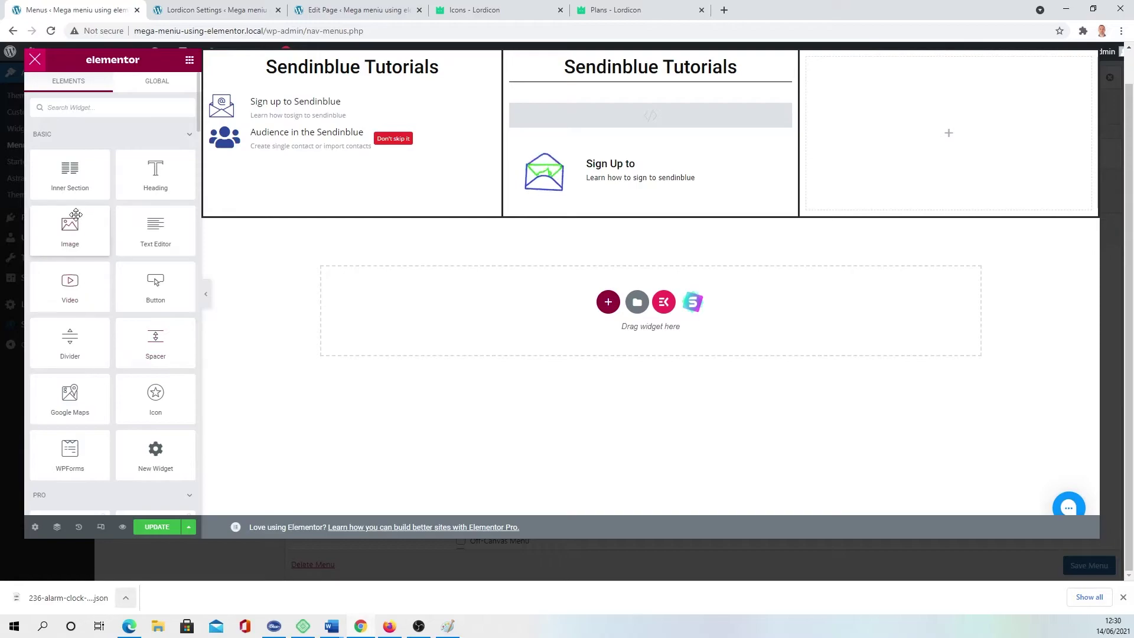
Add a second HTML widget below Sign Up to, set column Widgets Space to 0, and update.
{"action": "type", "text": "html"}
{"action": "left_click_drag", "start_coordinate": [70, 162], "coordinate": [649, 213]}
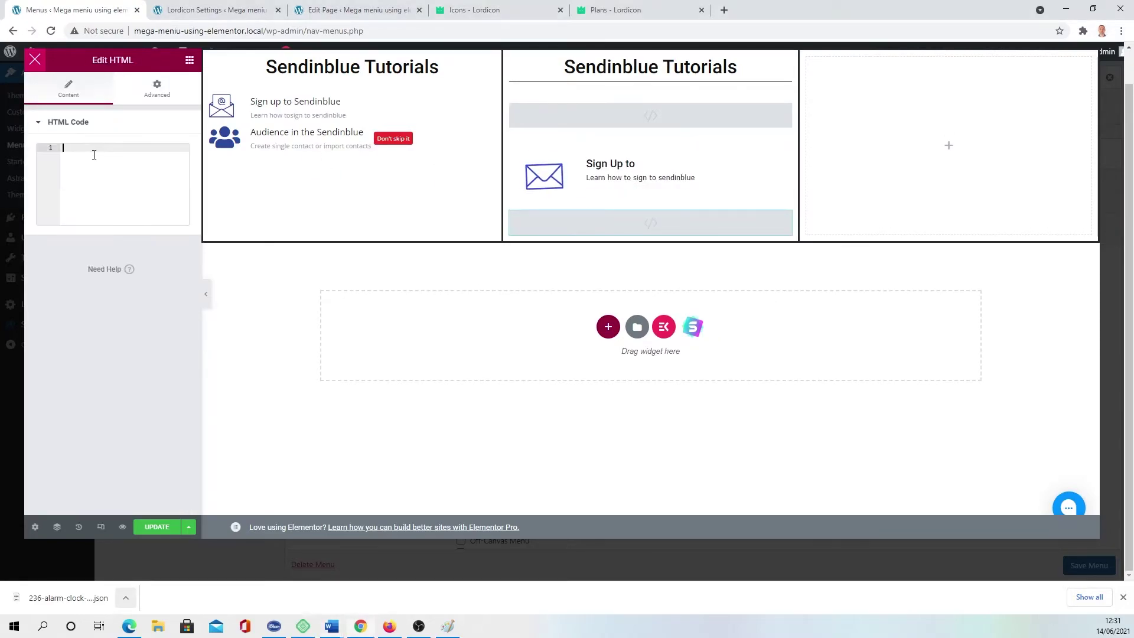
{"action": "left_click", "coordinate": [543, 176]}
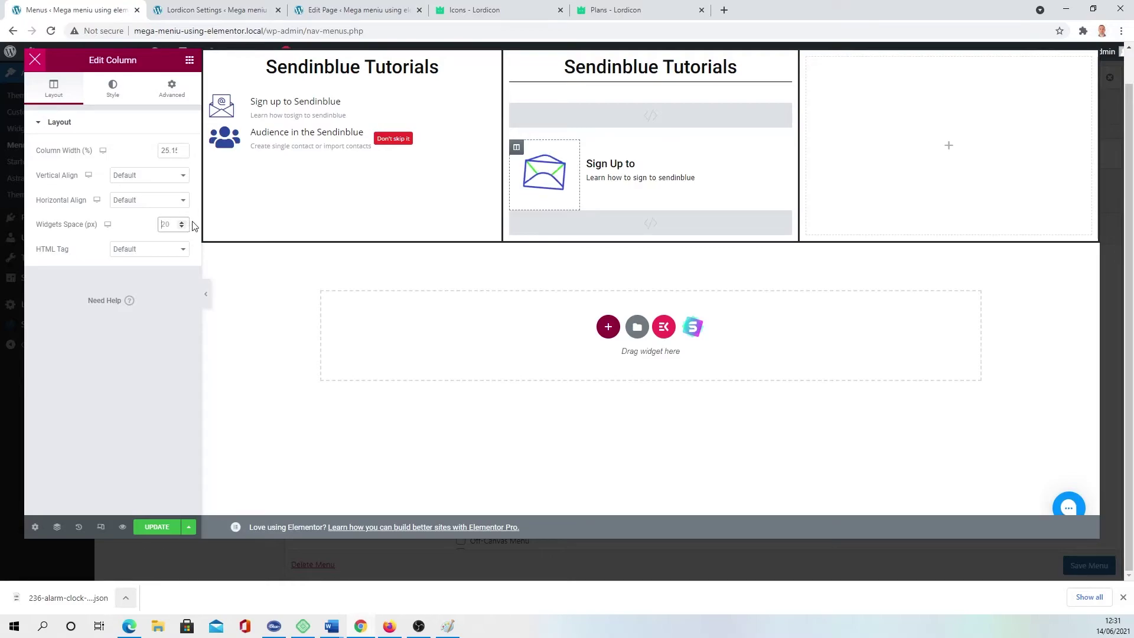
{"action": "left_click", "coordinate": [152, 527]}
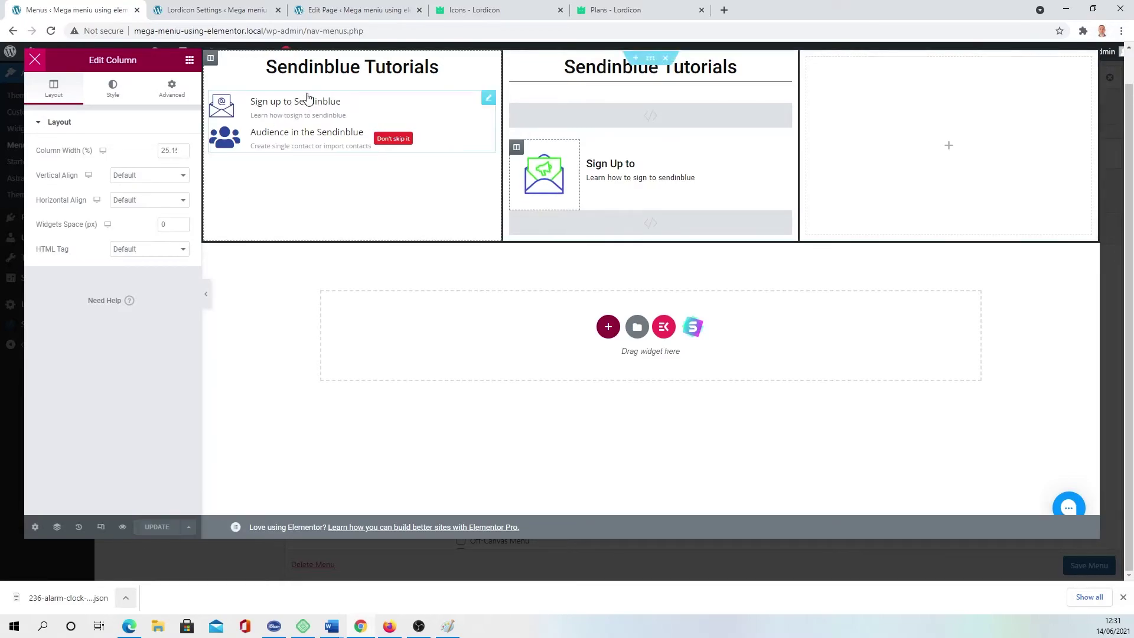
Open the site's front end in a new tab from the site name.
{"action": "left_click", "coordinate": [215, 10]}
{"action": "right_click", "coordinate": [69, 55]}
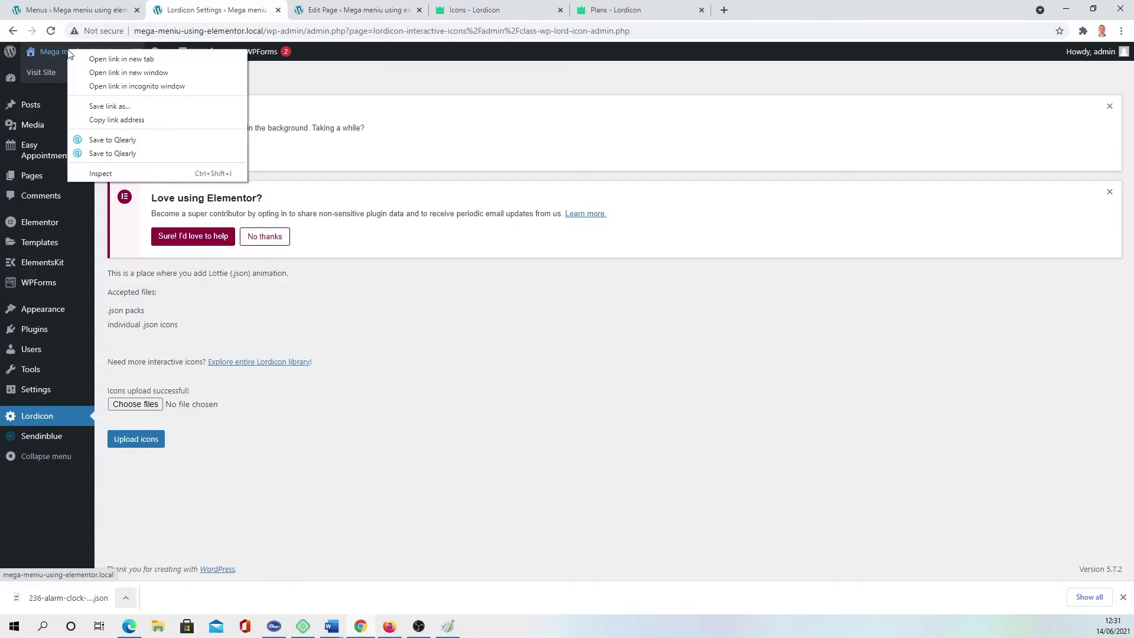
{"action": "left_click", "coordinate": [121, 58]}
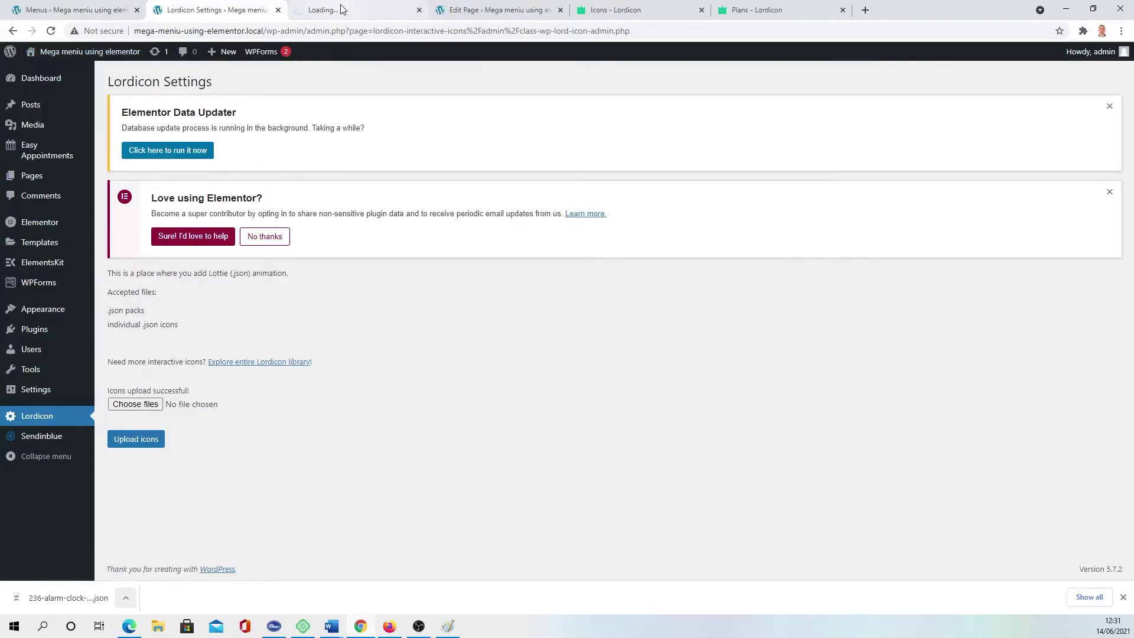
{"action": "left_click", "coordinate": [354, 10]}
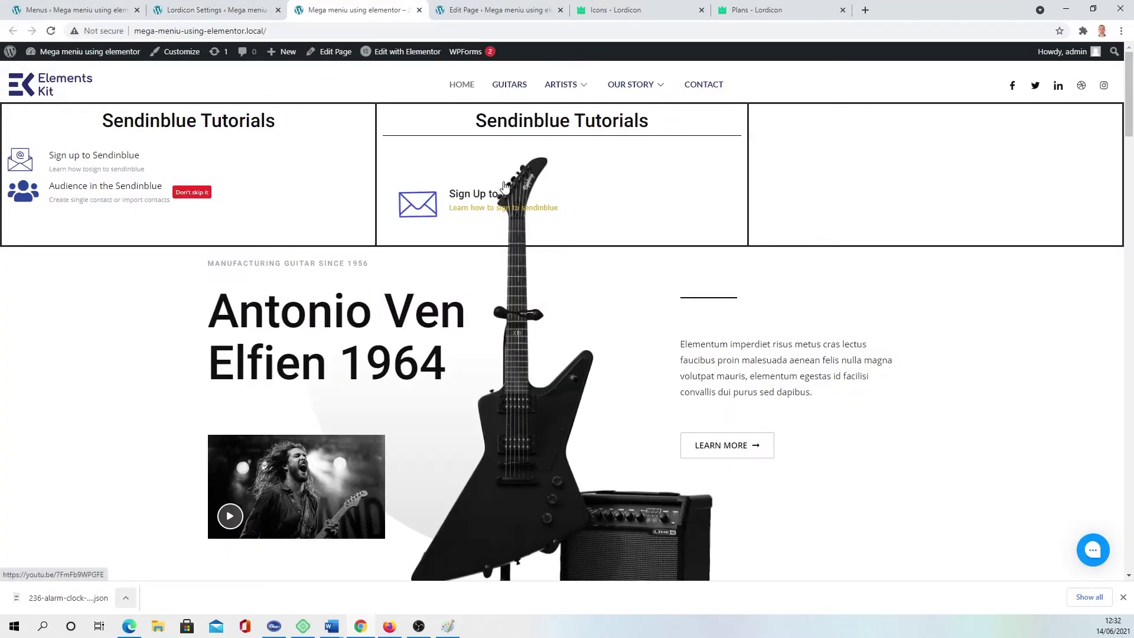
Give the three-column mega menu section a Classic colour background and open its custom colour picker.
{"action": "left_click", "coordinate": [76, 14]}
{"action": "left_click", "coordinate": [650, 61]}
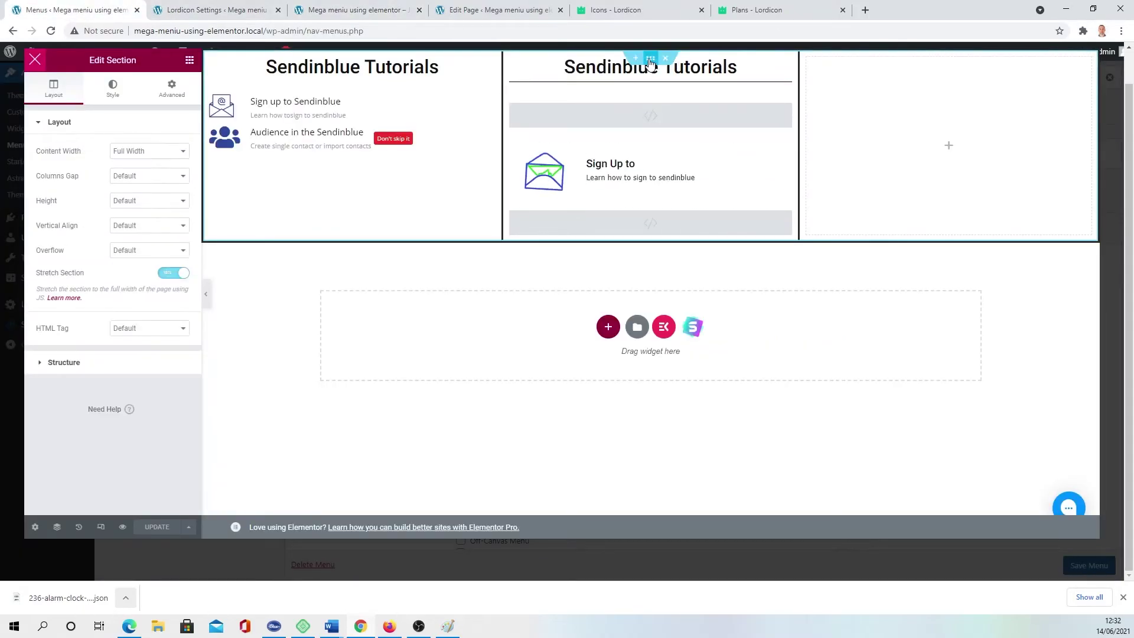
{"action": "left_click", "coordinate": [112, 88]}
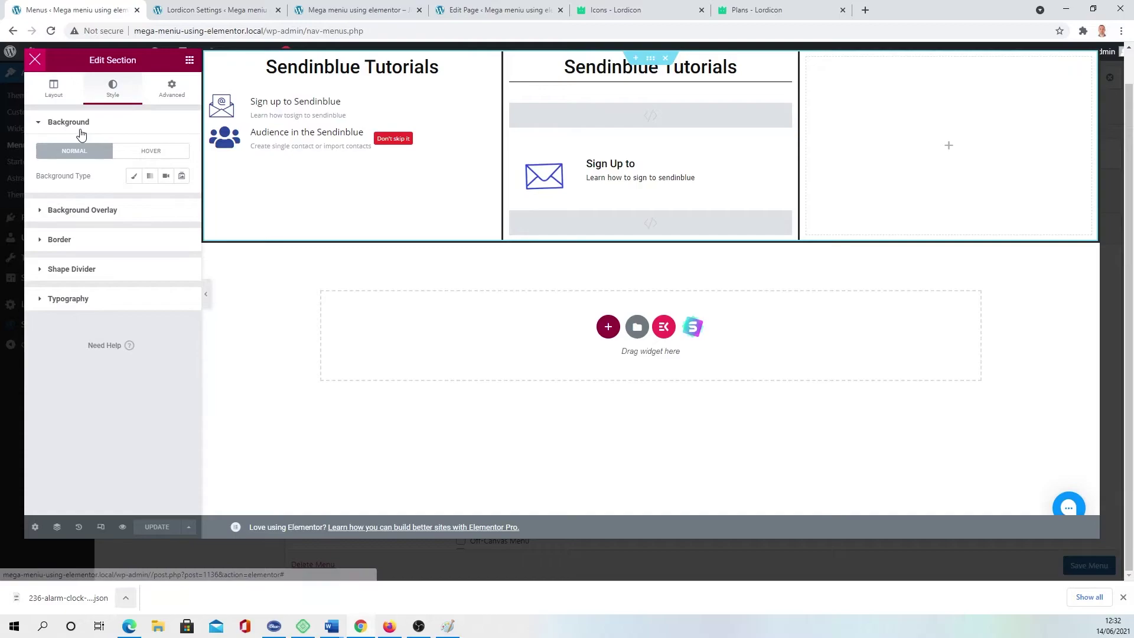
{"action": "left_click", "coordinate": [135, 176]}
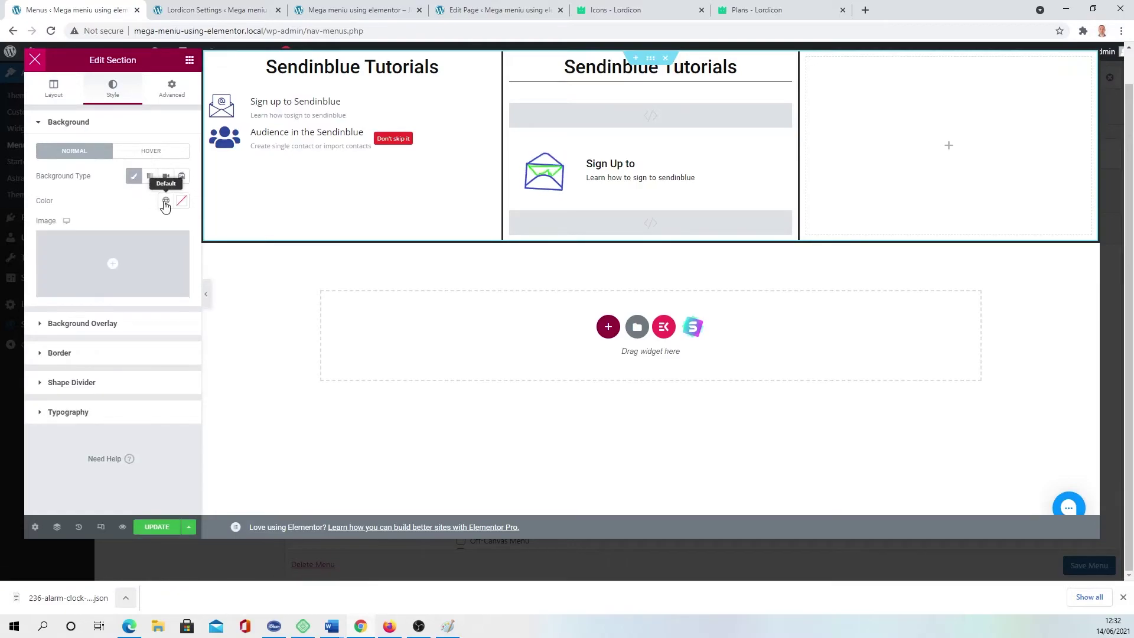
{"action": "left_click", "coordinate": [166, 200]}
{"action": "left_click", "coordinate": [181, 200]}
Apply the #FFFFFF section background, save, and reload the live site tab.
{"action": "type", "text": "#FFFFFF"}
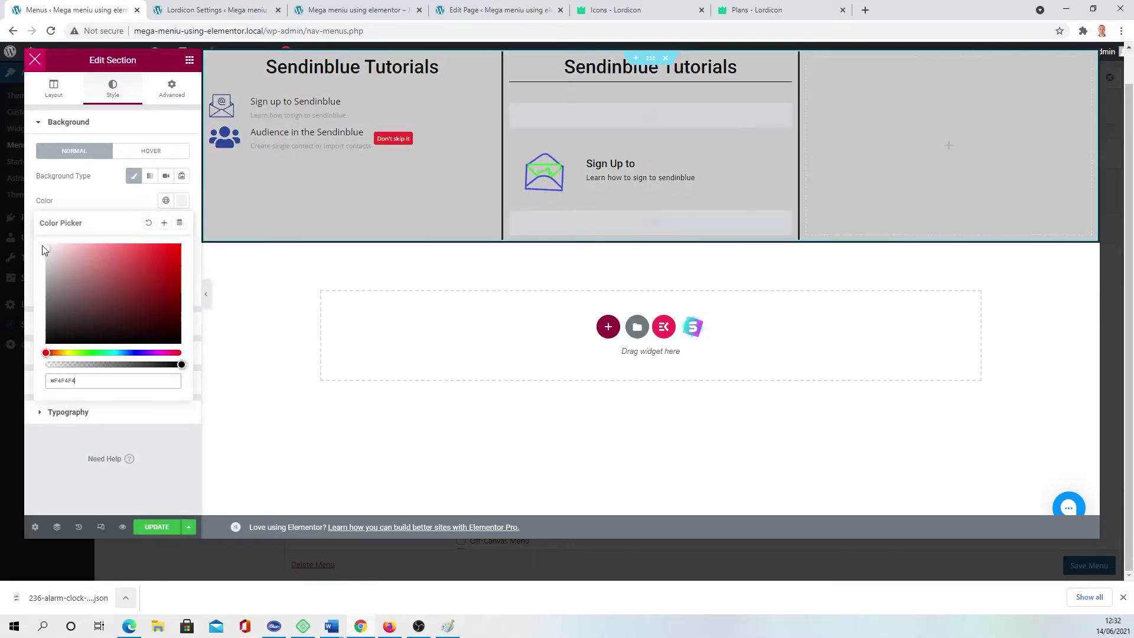
{"action": "left_click", "coordinate": [156, 526]}
{"action": "left_click", "coordinate": [343, 10]}
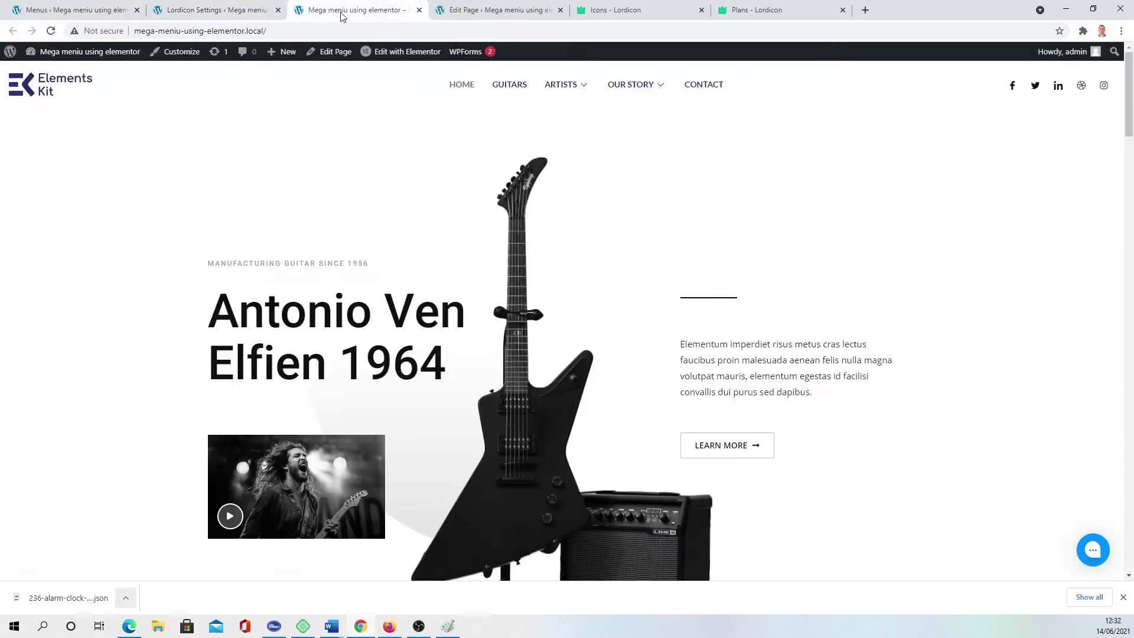
{"action": "left_click", "coordinate": [51, 30]}
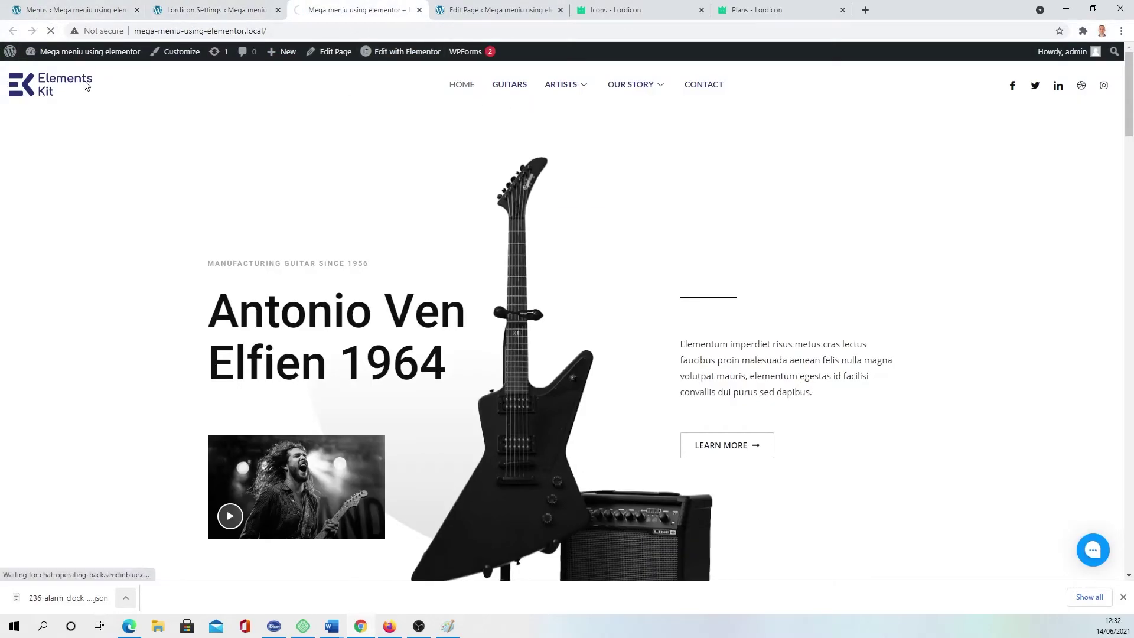
Test the live mega menu: follow Sign Up to to YouTube and return to the site.
{"action": "mouse_move", "coordinate": [561, 84]}
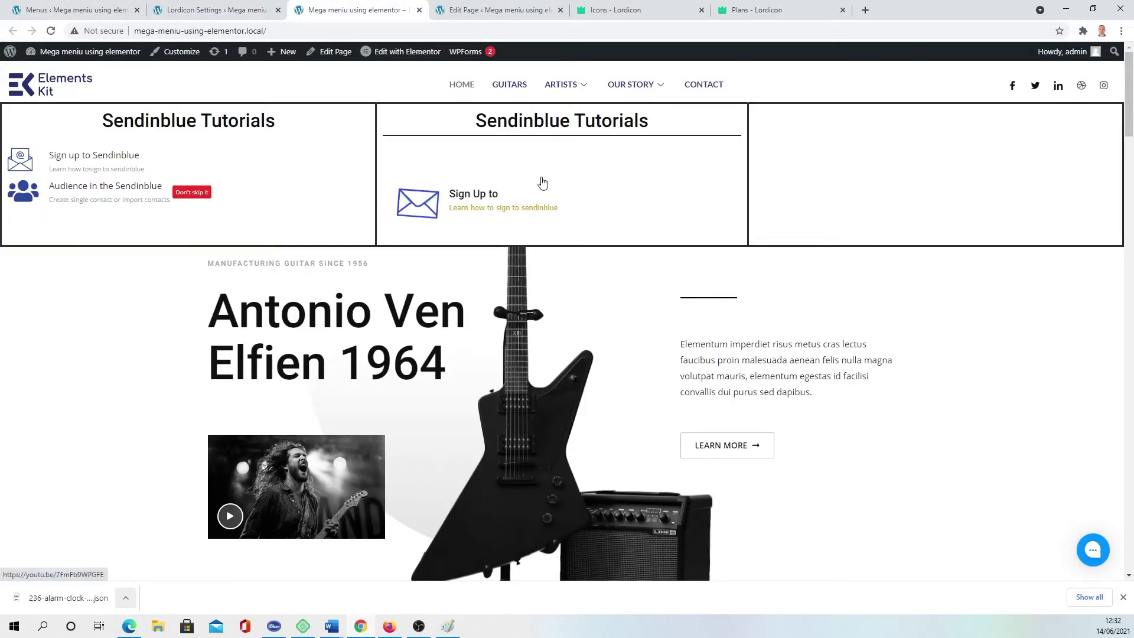
{"action": "left_click", "coordinate": [474, 206]}
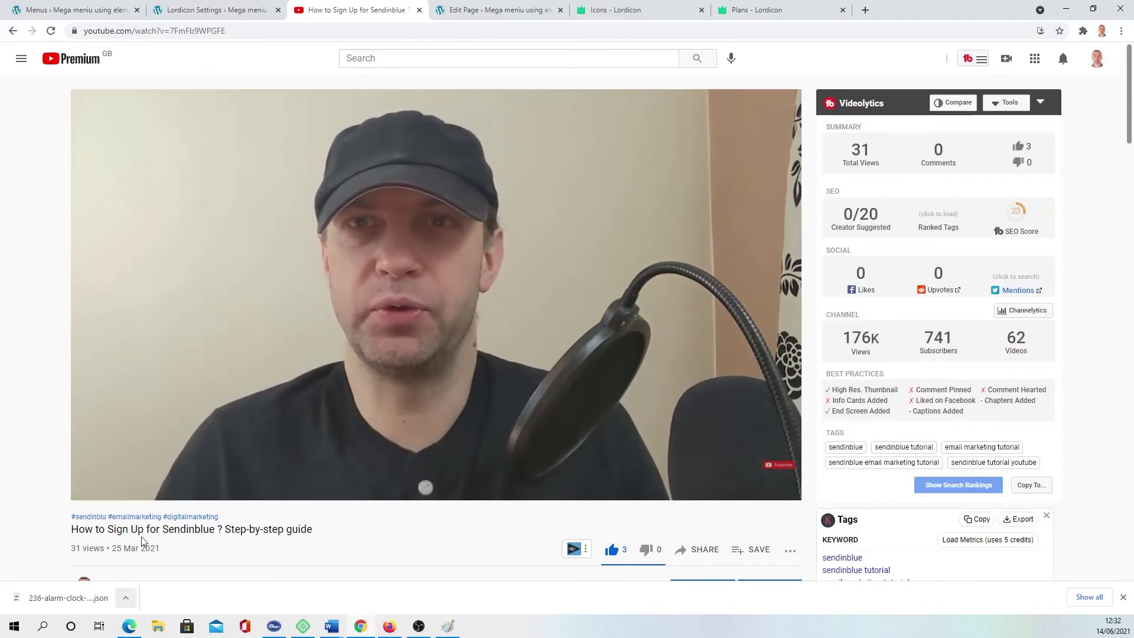
{"action": "key", "text": "alt+Left"}
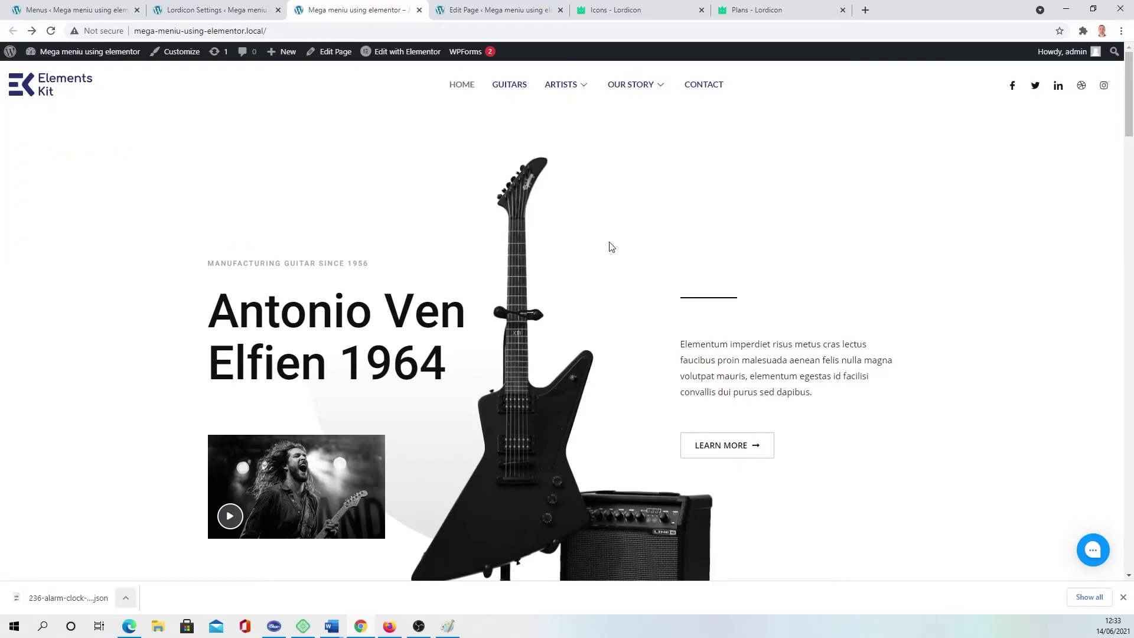
{"action": "mouse_move", "coordinate": [558, 84]}
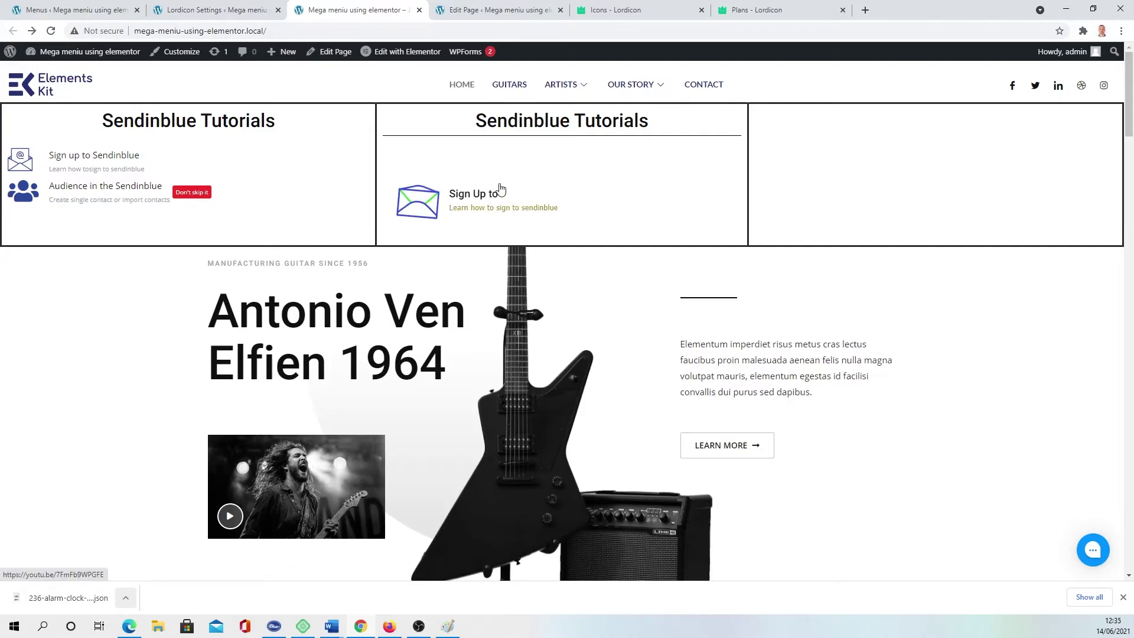
{"action": "mouse_move", "coordinate": [560, 100]}
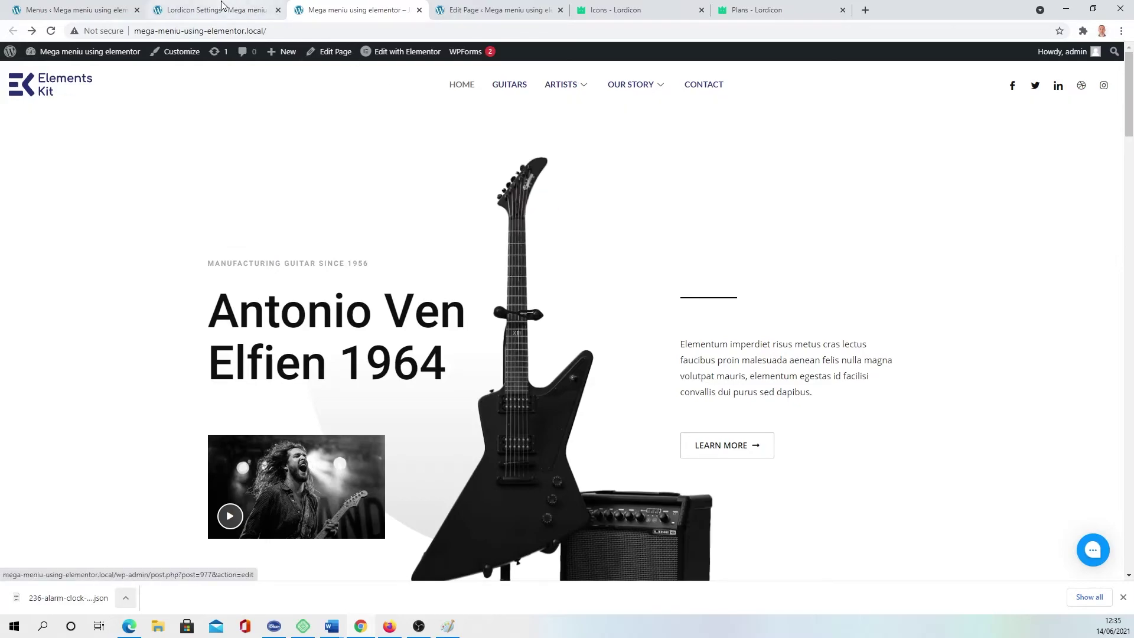
Duplicate the Sign Up to icon-and-text inner section in the mega menu's middle column.
{"action": "left_click", "coordinate": [70, 10]}
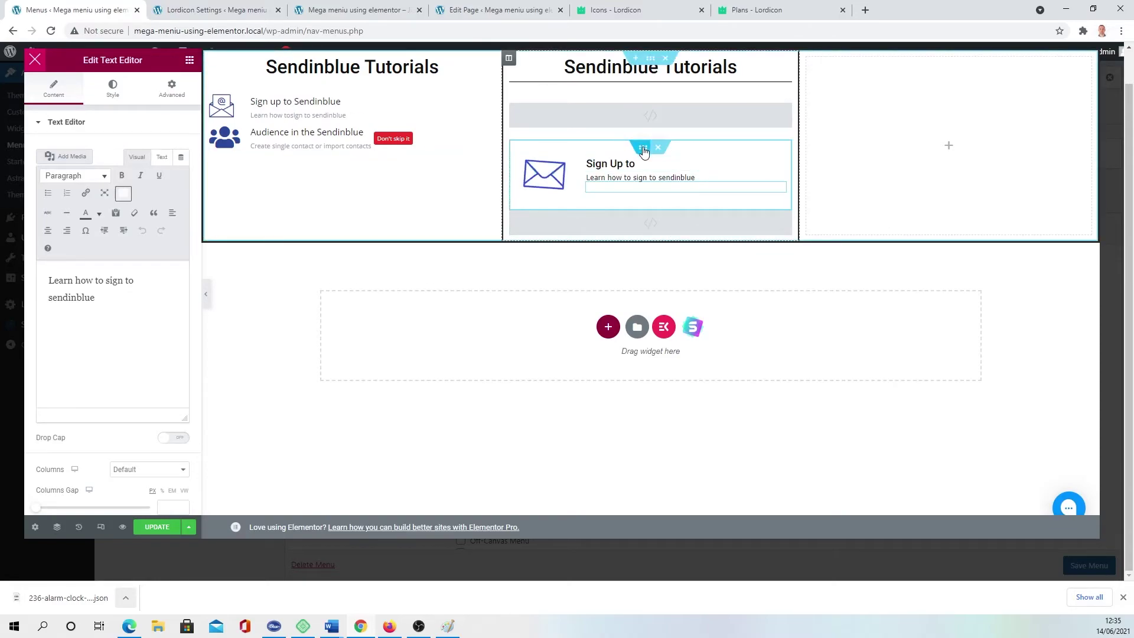
{"action": "left_click", "coordinate": [57, 528]}
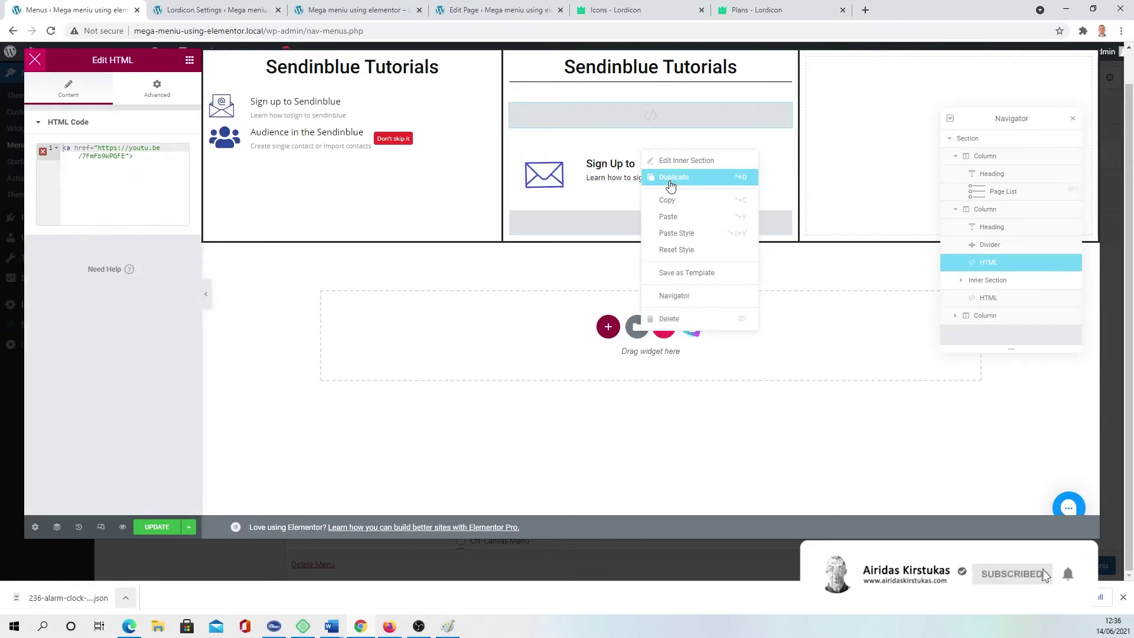
{"action": "left_click", "coordinate": [671, 177]}
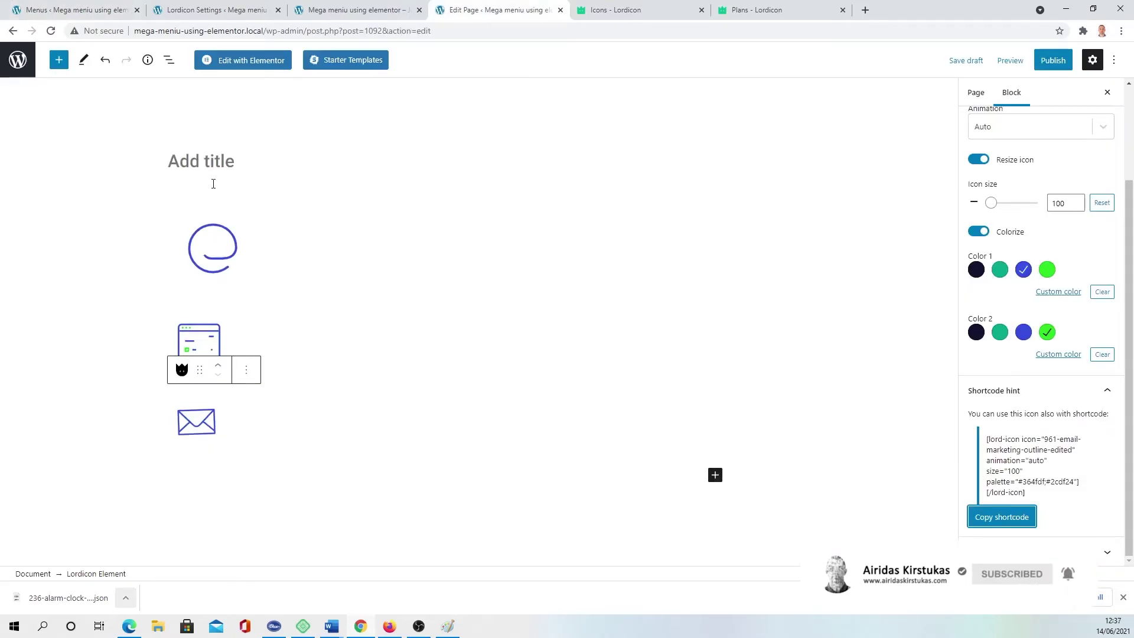
Add a Lordicon block with icon 275-female-and-two-males-outline-edited, resized to 100.
{"action": "left_click", "coordinate": [715, 474]}
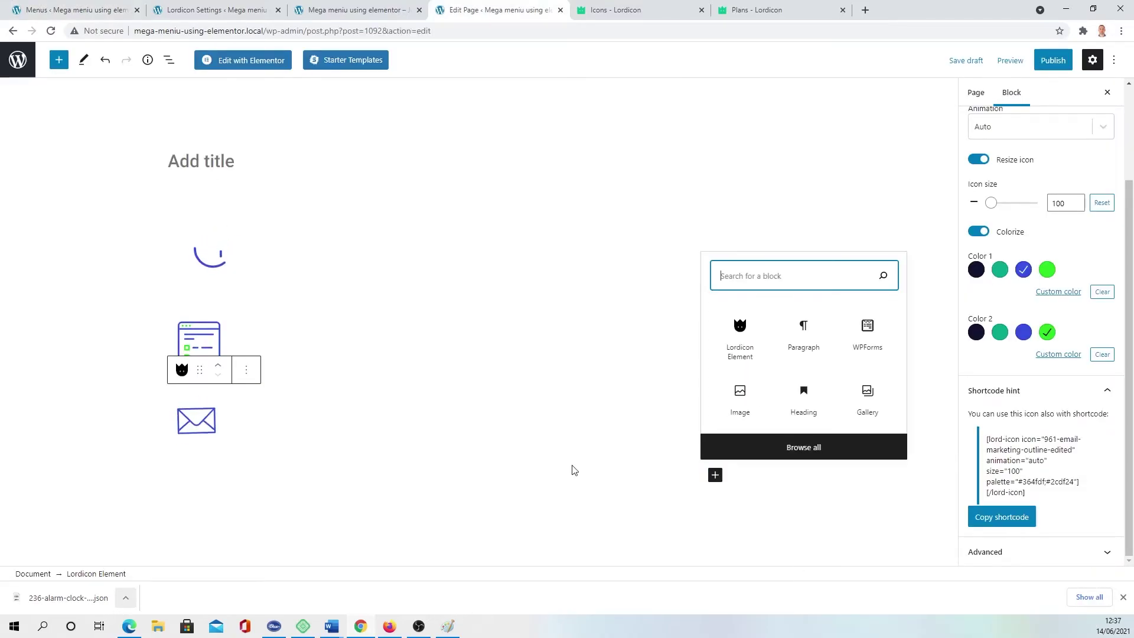
{"action": "left_click", "coordinate": [744, 337]}
{"action": "left_click", "coordinate": [1090, 201]}
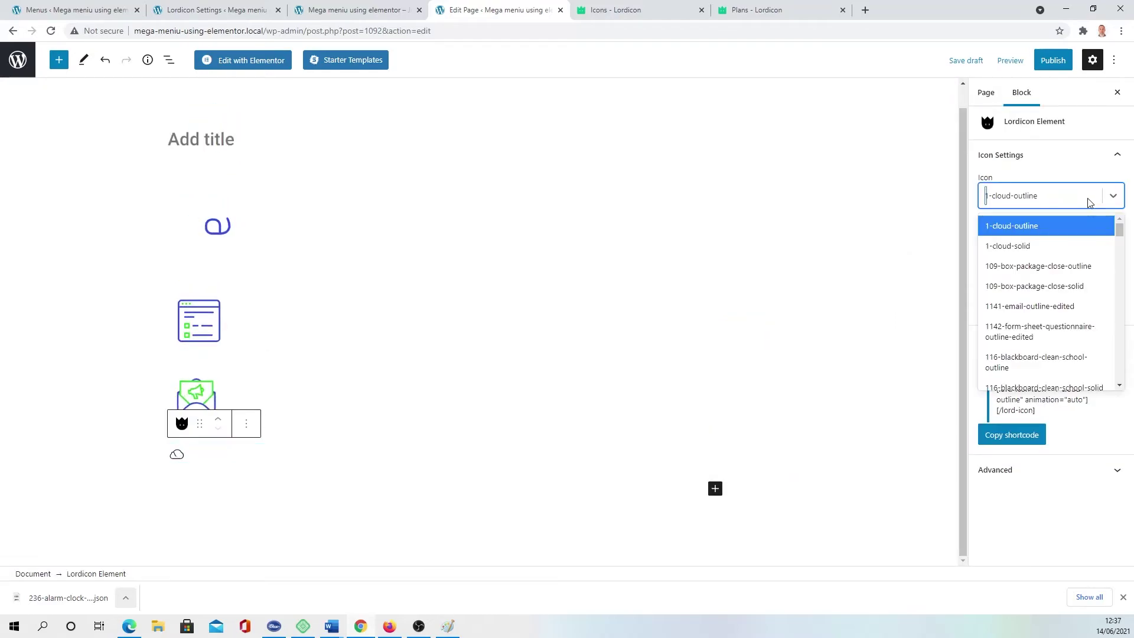
{"action": "type", "text": "275"}
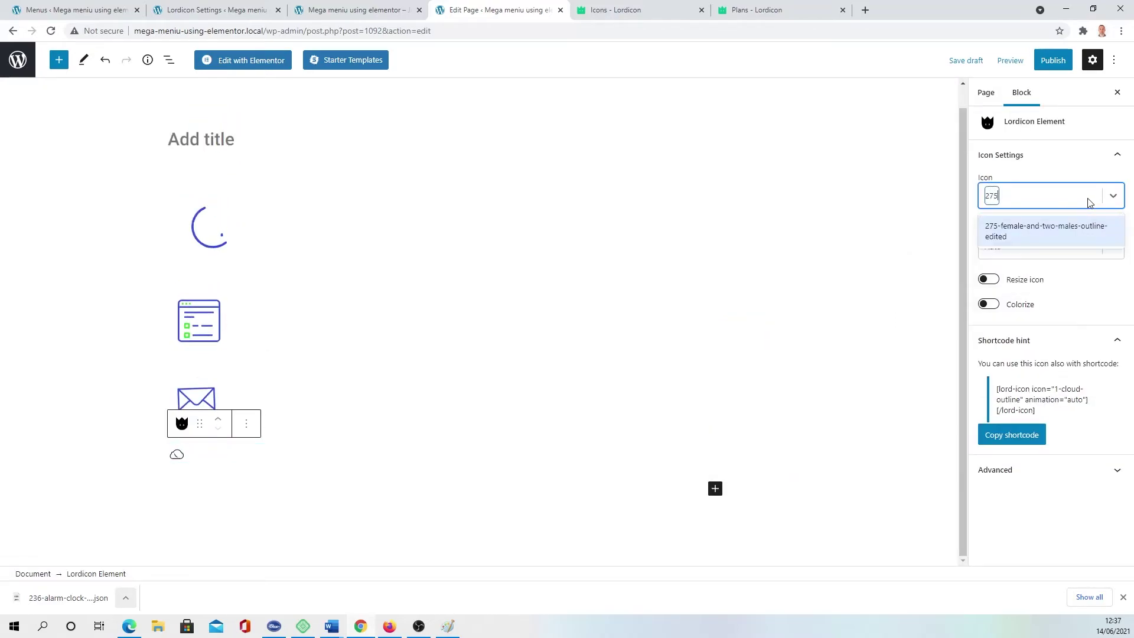
{"action": "left_click", "coordinate": [1071, 225]}
{"action": "left_click", "coordinate": [989, 282]}
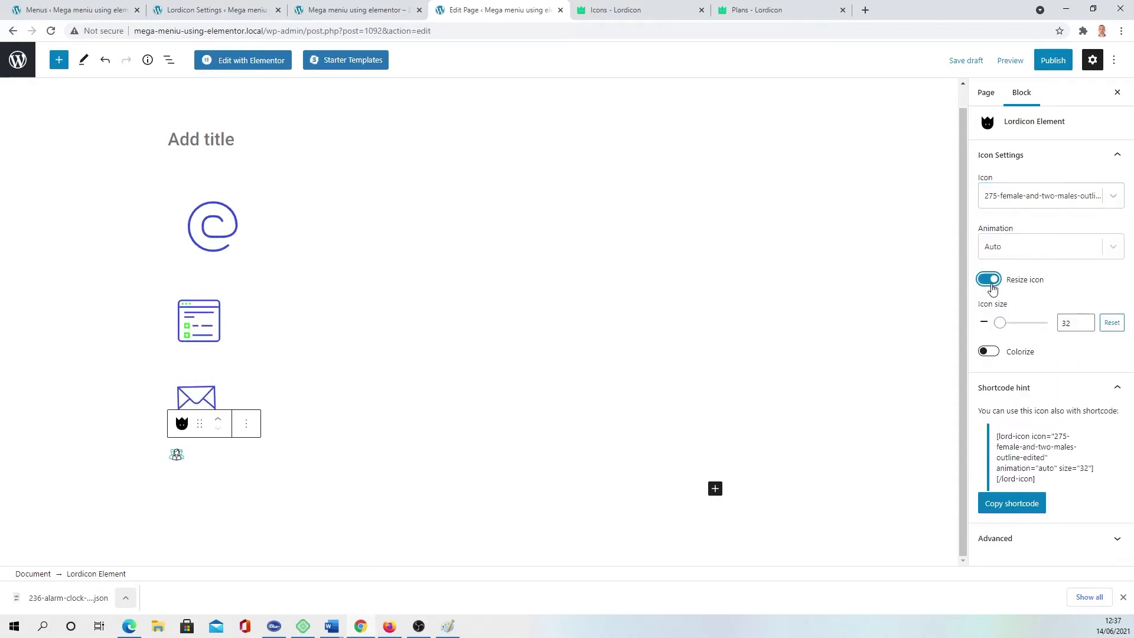
{"action": "double_click", "coordinate": [1057, 324]}
Colorize the icon with #364fdf as Color 1 and #2cdf24 as Color 2.
{"action": "left_click", "coordinate": [986, 353]}
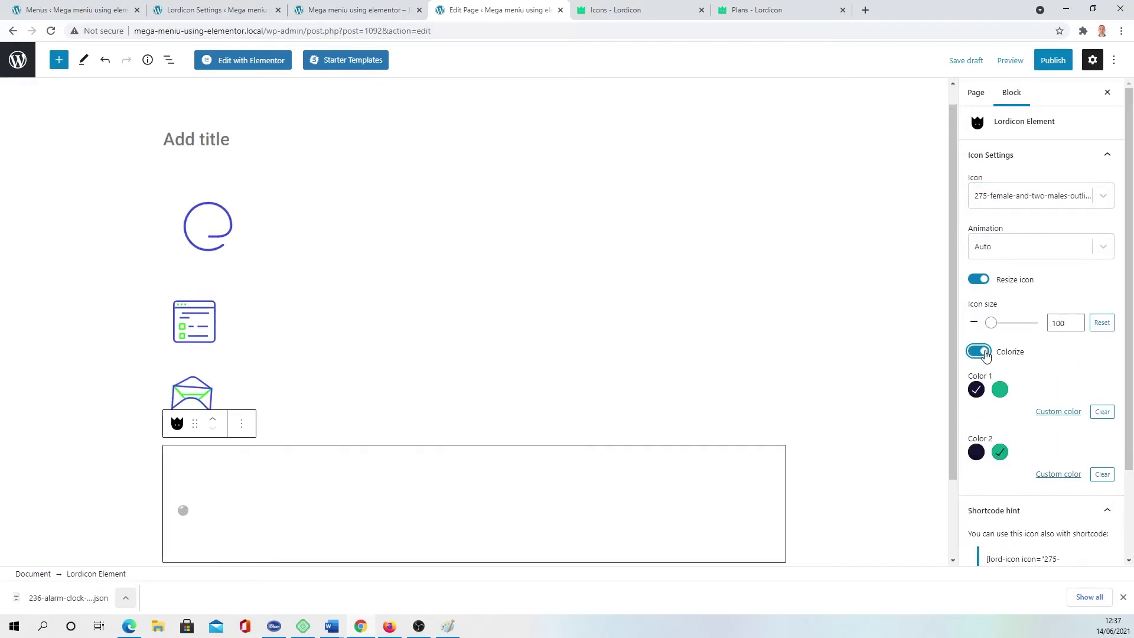
{"action": "left_click", "coordinate": [1057, 411]}
{"action": "left_click", "coordinate": [1082, 31]}
{"action": "left_click", "coordinate": [999, 119]}
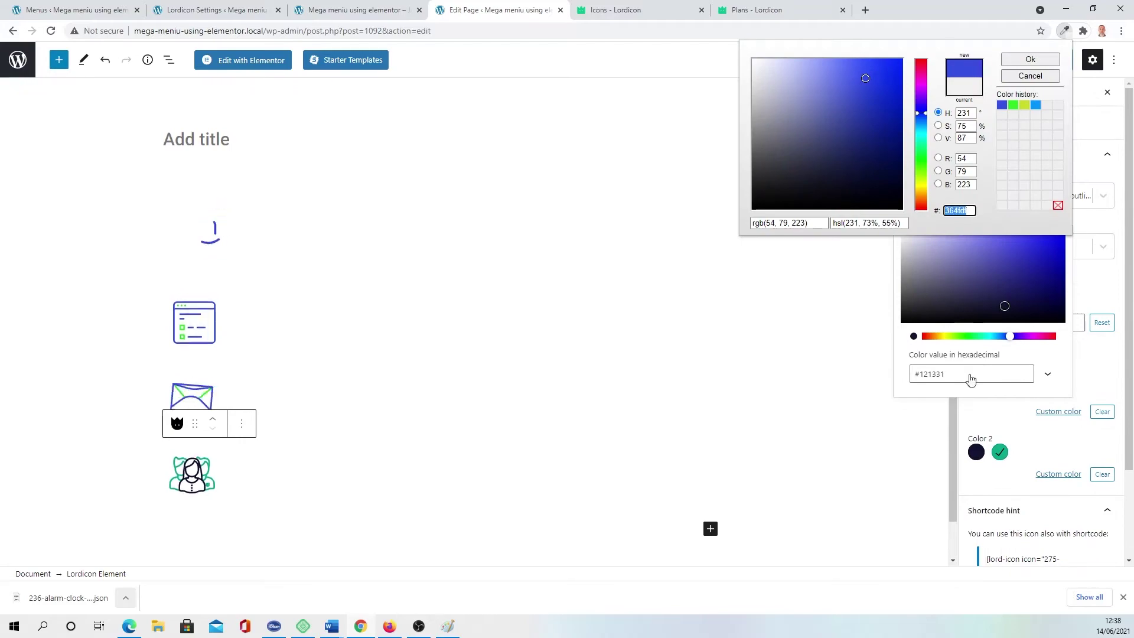
{"action": "scroll", "coordinate": [1063, 461], "scroll_direction": "down", "scroll_amount": 2}
{"action": "left_click", "coordinate": [1058, 414]}
{"action": "left_click", "coordinate": [1082, 31]}
{"action": "left_click", "coordinate": [999, 101]}
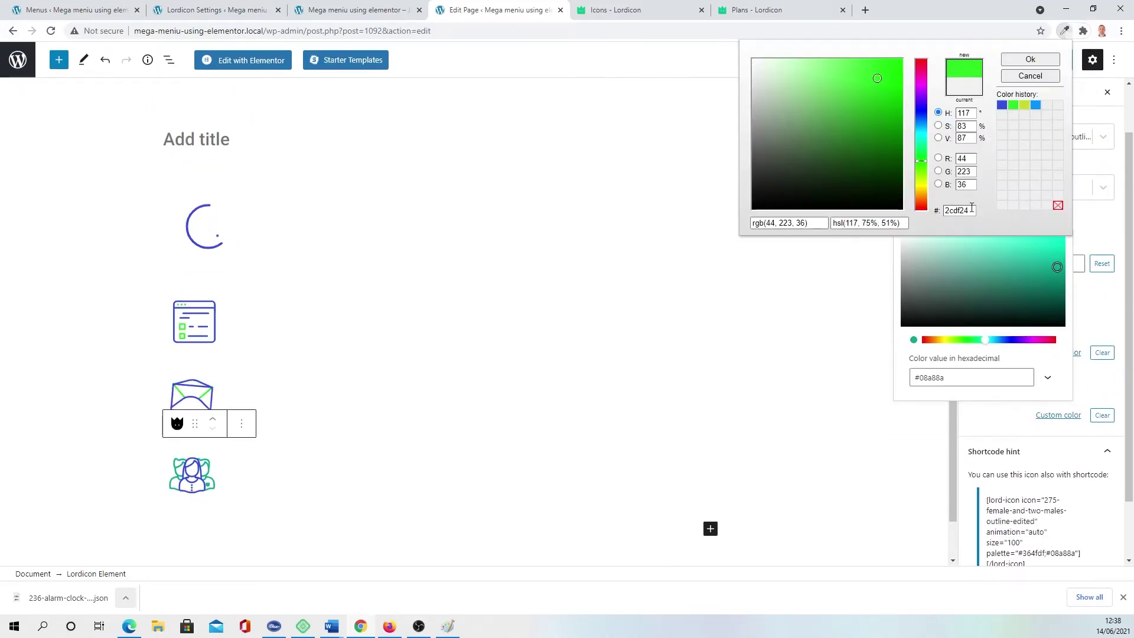
{"action": "left_click", "coordinate": [1025, 60]}
{"action": "left_click", "coordinate": [751, 445]}
Copy the people icon's Lordicon shortcode.
{"action": "scroll", "coordinate": [640, 435], "scroll_direction": "down", "scroll_amount": 1}
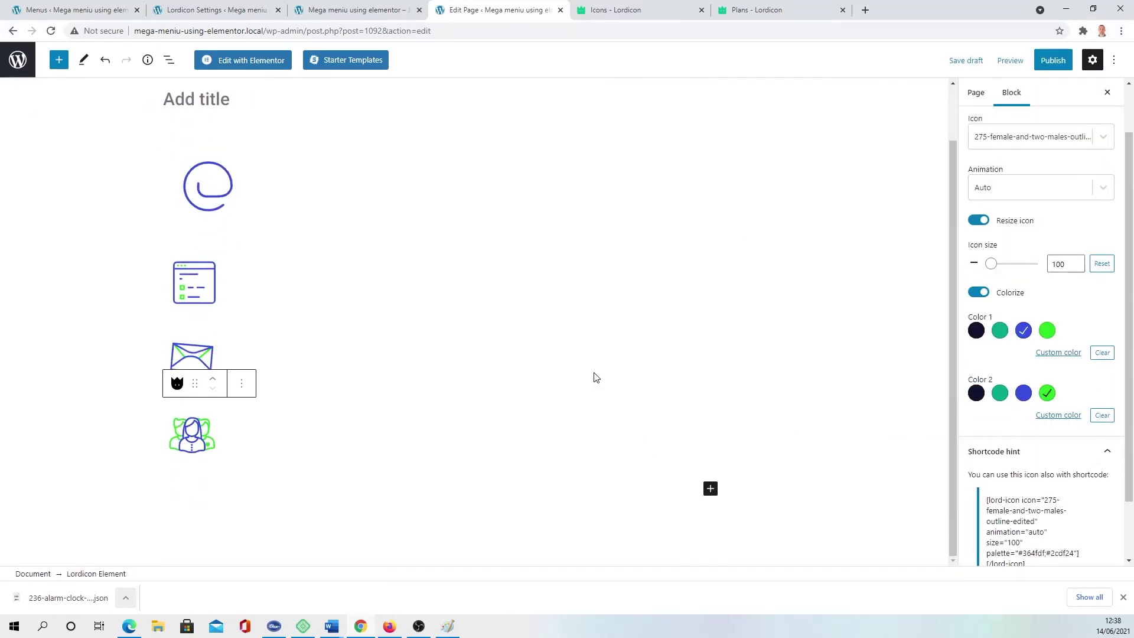
{"action": "scroll", "coordinate": [1010, 484], "scroll_direction": "down", "scroll_amount": 1}
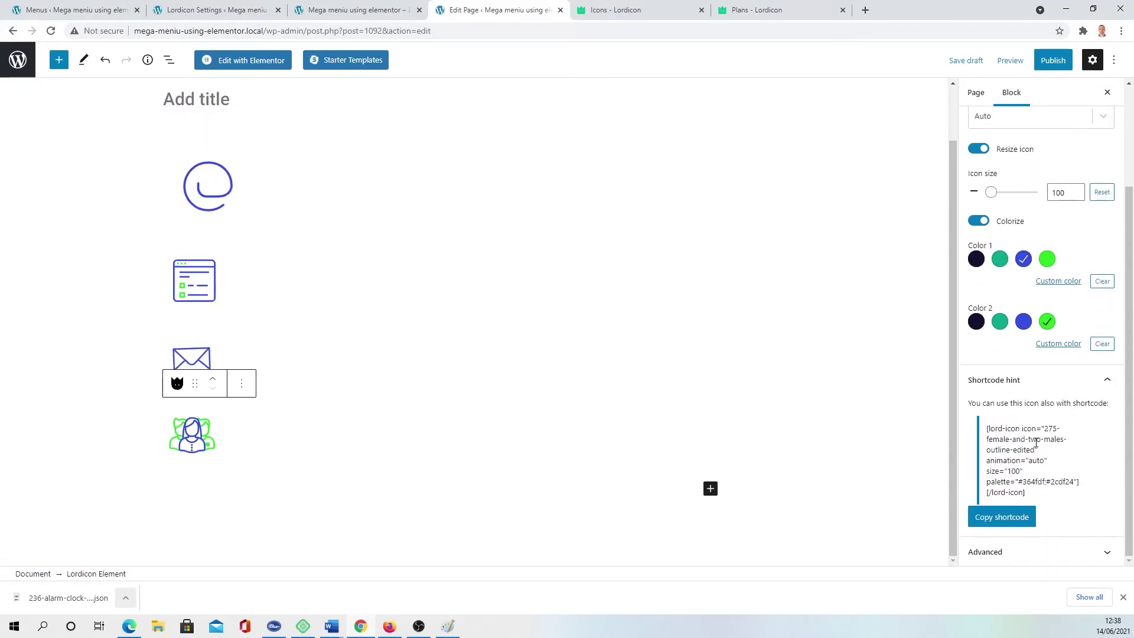
{"action": "left_click", "coordinate": [1005, 518]}
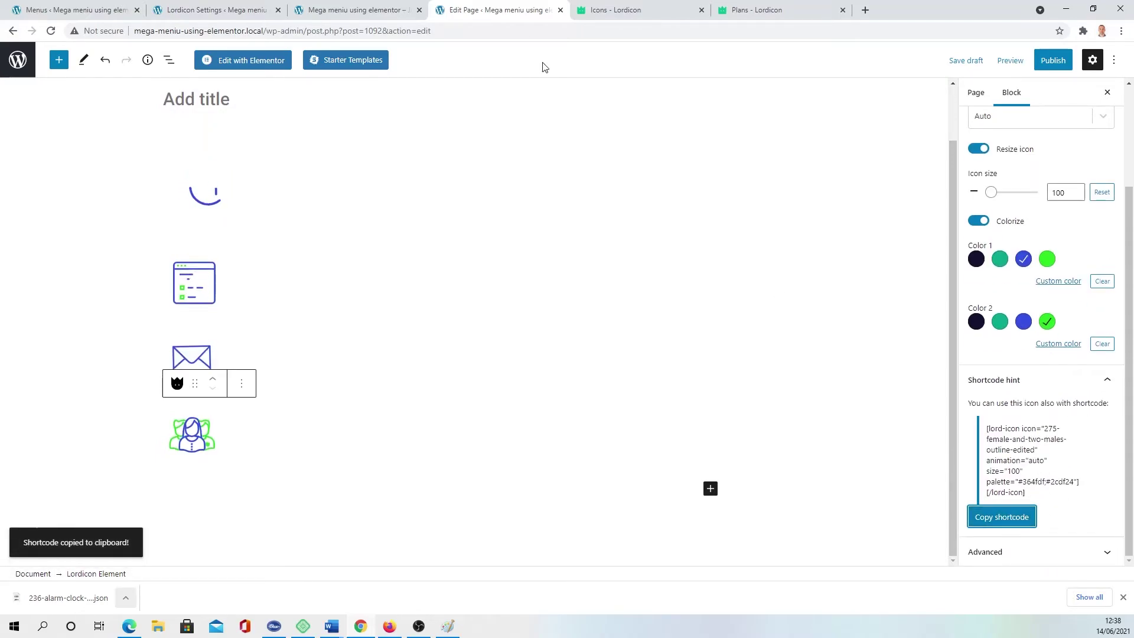
{"action": "left_click", "coordinate": [199, 7]}
Give the duplicated row the people-icon shortcode, heading Audience and the contacts-import description.
{"action": "left_click", "coordinate": [52, 9]}
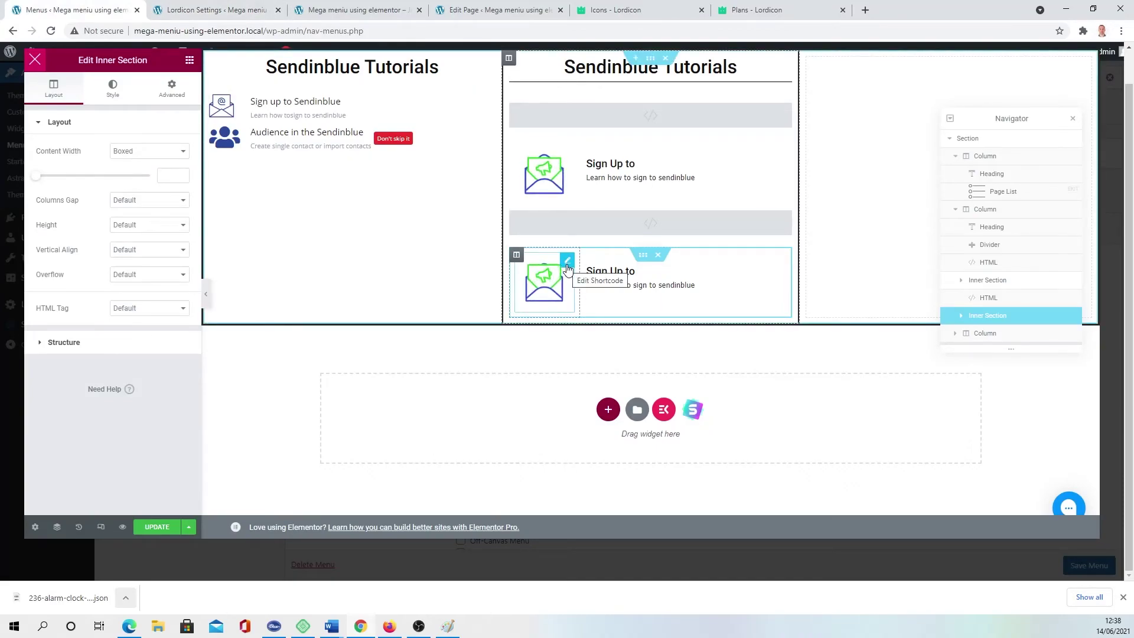
{"action": "left_click", "coordinate": [567, 260]}
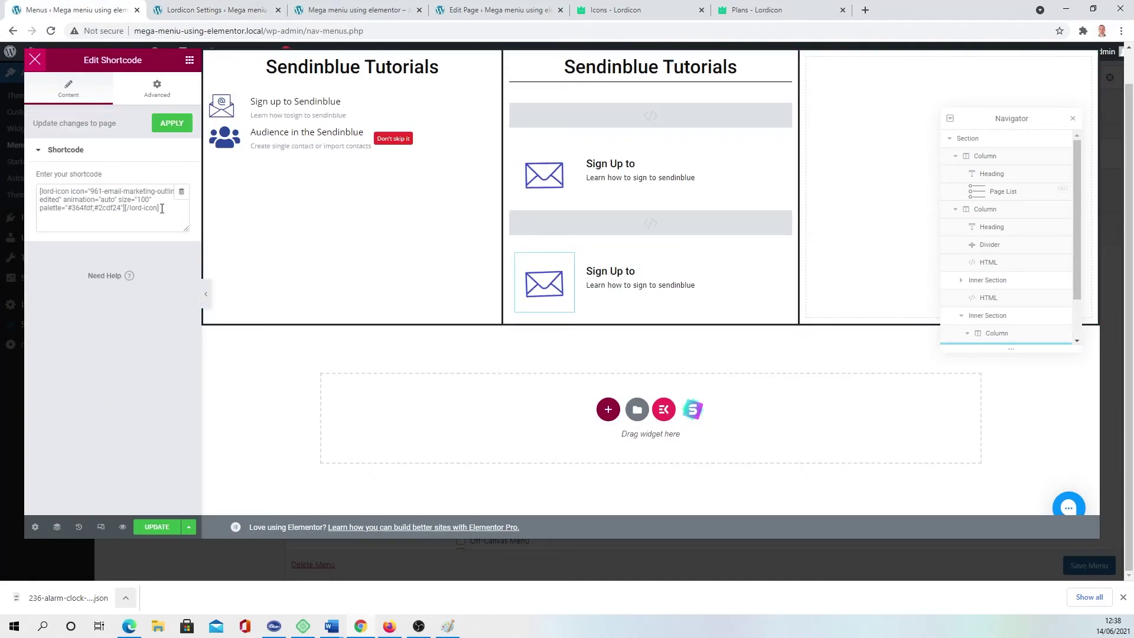
{"action": "left_click_drag", "start_coordinate": [190, 208], "coordinate": [35, 193]}
{"action": "type", "text": "[lord-icon icon=\"275-female-and-two-males-outline-edited\" animation=\"auto\" size=\"100\" palette=\"#364fdf;#2cdf24\"][/lord-icon]"}
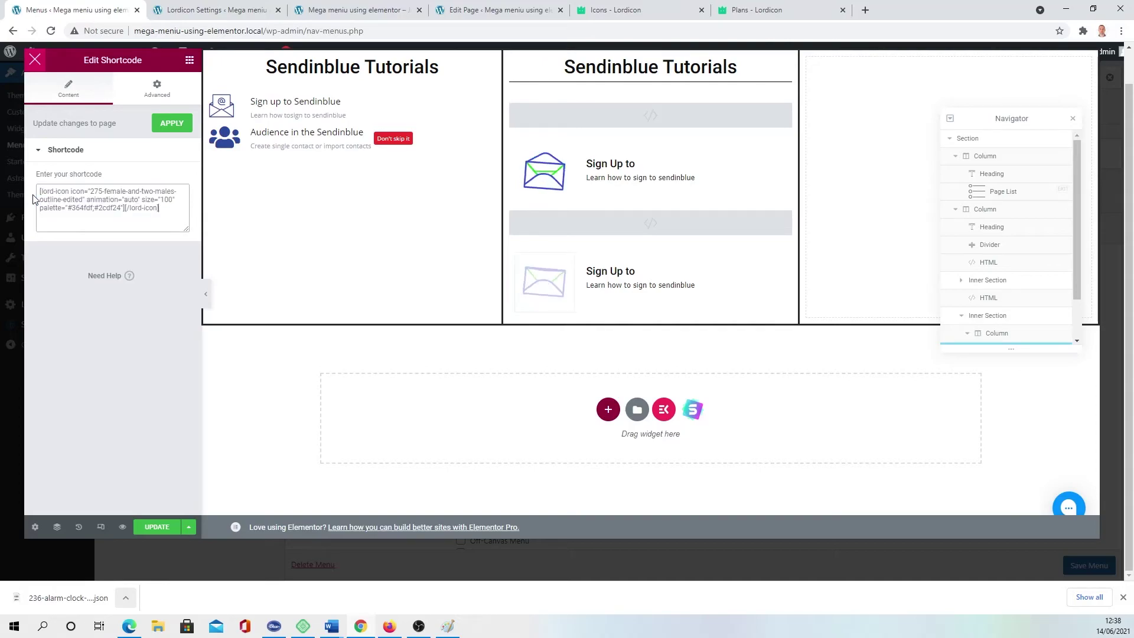
{"action": "double_click", "coordinate": [610, 270]}
{"action": "type", "text": "Audience"}
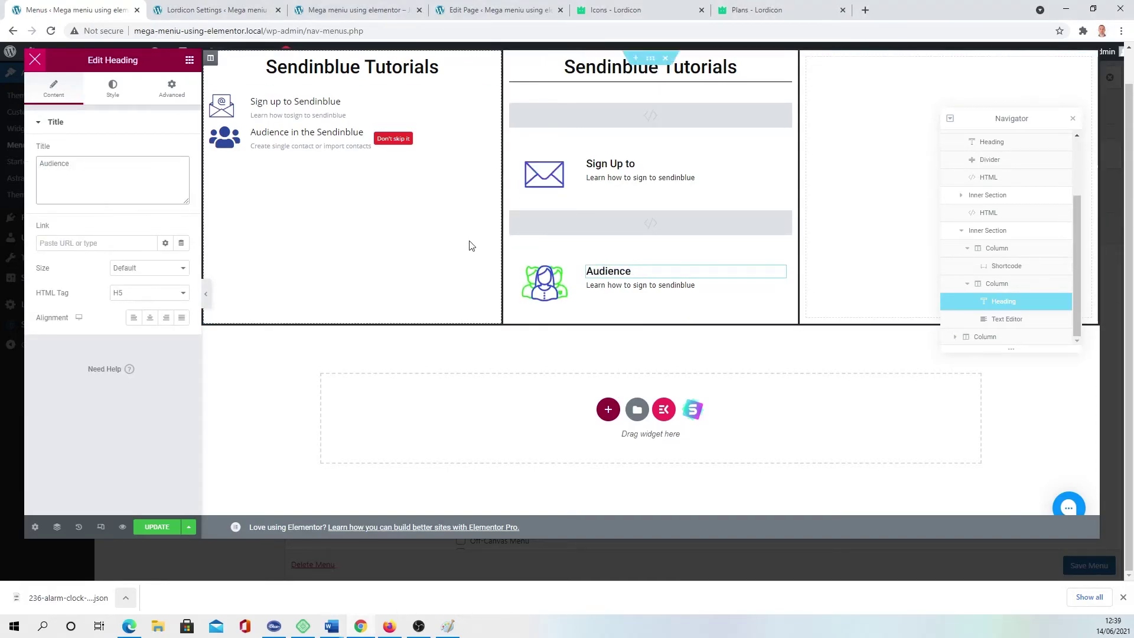
{"action": "triple_click", "coordinate": [640, 285]}
{"action": "type", "text": "Create single contact or import contacts from CVS or simple Copy/Paste into Sendinblue Contact lists"}
Duplicate the link HTML block and place it below the Audience row.
{"action": "right_click", "coordinate": [620, 118]}
{"action": "left_click", "coordinate": [646, 142]}
{"action": "left_click_drag", "start_coordinate": [649, 153], "coordinate": [675, 350]}
Replace the new HTML block's link with a YouTube video link from YouTube Studio and save.
{"action": "key", "text": "ctrl+t"}
{"action": "type", "text": "you"}
{"action": "key", "text": "Down"}
{"action": "key", "text": "Down"}
{"action": "key", "text": "Down"}
{"action": "key", "text": "Down"}
{"action": "key", "text": "Down"}
{"action": "key", "text": "Down"}
{"action": "key", "text": "Return"}
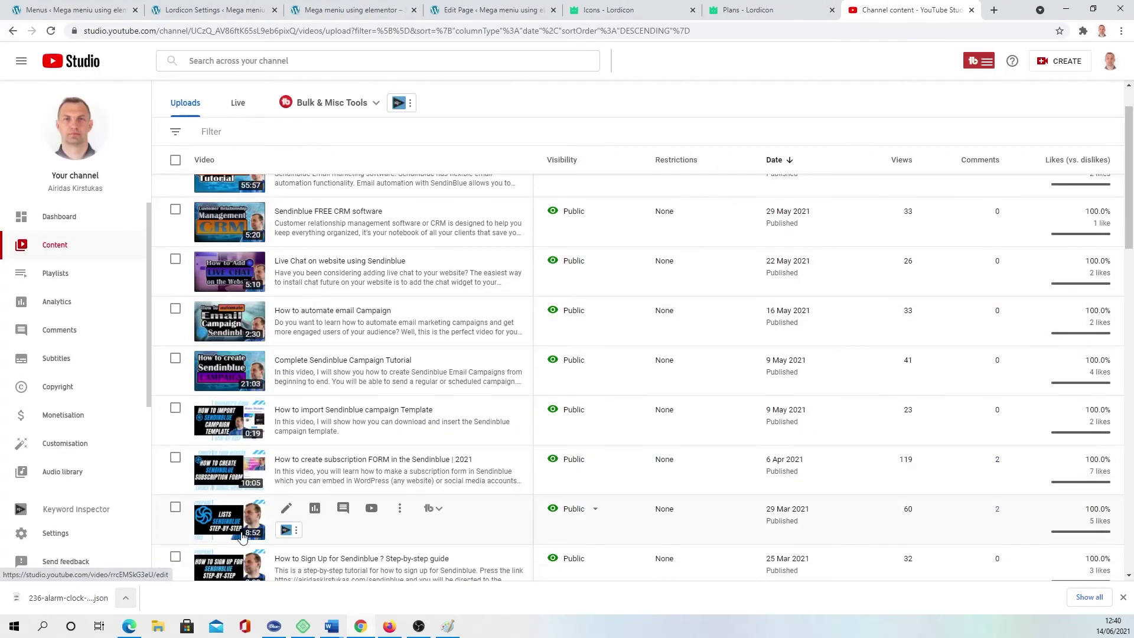
{"action": "left_click", "coordinate": [283, 182]}
{"action": "left_click", "coordinate": [782, 255]}
{"action": "left_click", "coordinate": [71, 10]}
{"action": "left_click_drag", "start_coordinate": [98, 148], "coordinate": [128, 157]}
{"action": "type", "text": "https://youtu.be/rrcEMSkG3eU"}
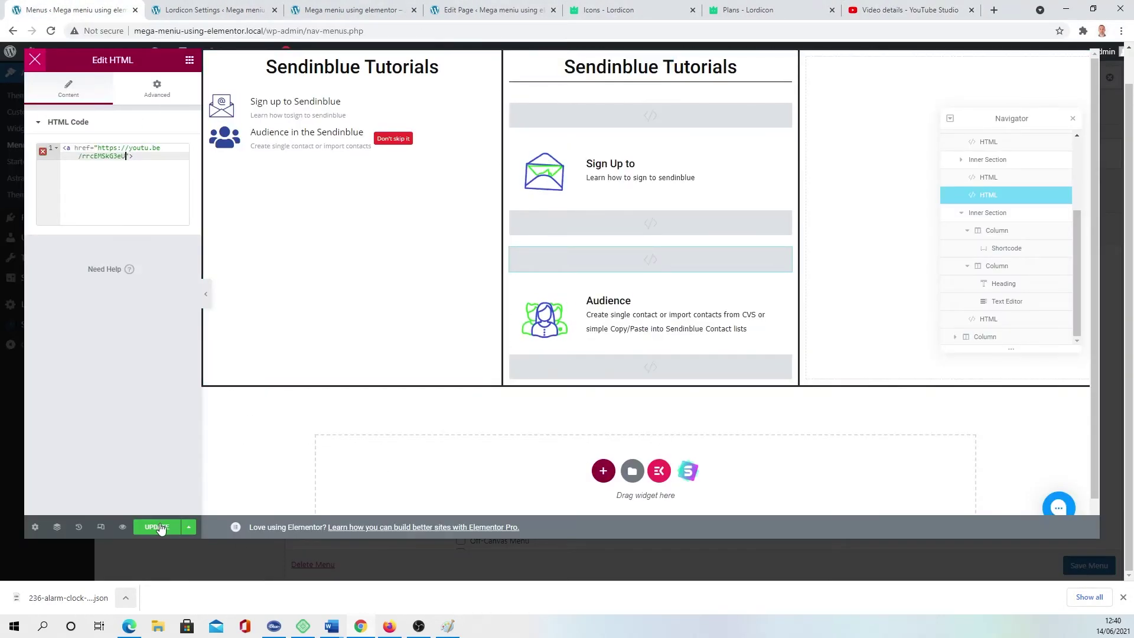
{"action": "left_click", "coordinate": [158, 528]}
Reload the live site and preview the ARTISTS and OUR STORY mega menus.
{"action": "left_click", "coordinate": [350, 17]}
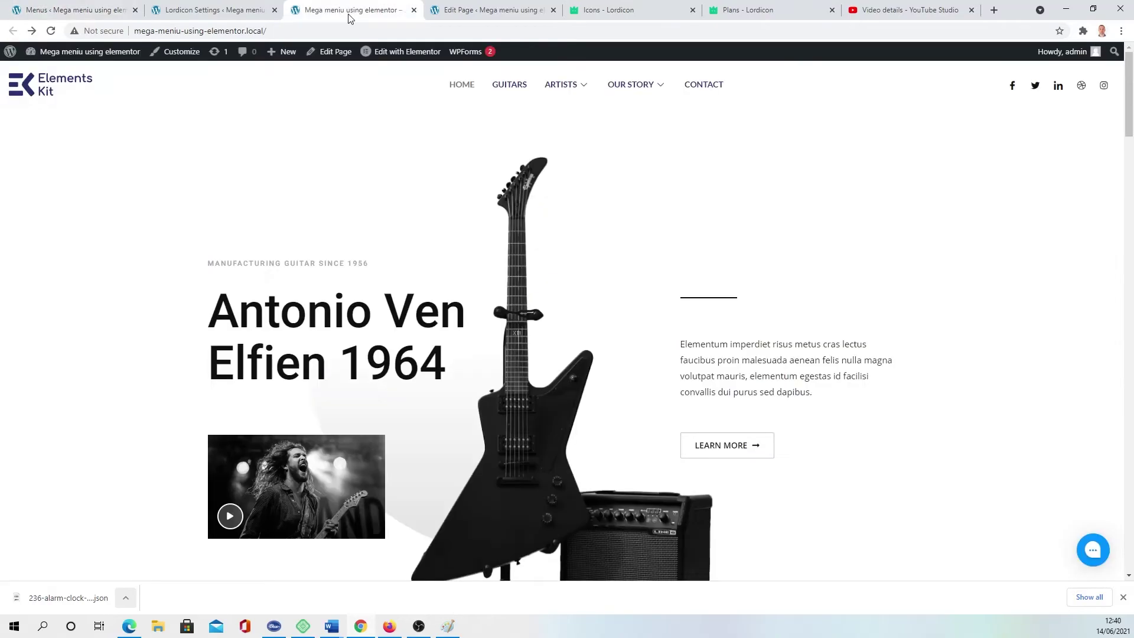
{"action": "left_click", "coordinate": [52, 30]}
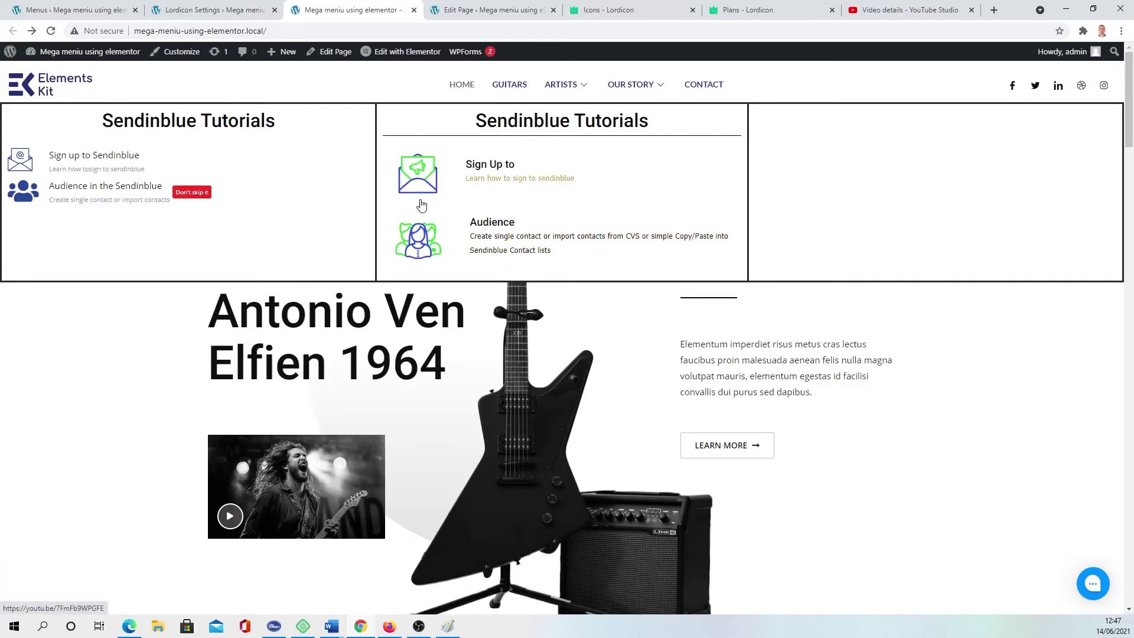
{"action": "mouse_move", "coordinate": [632, 95]}
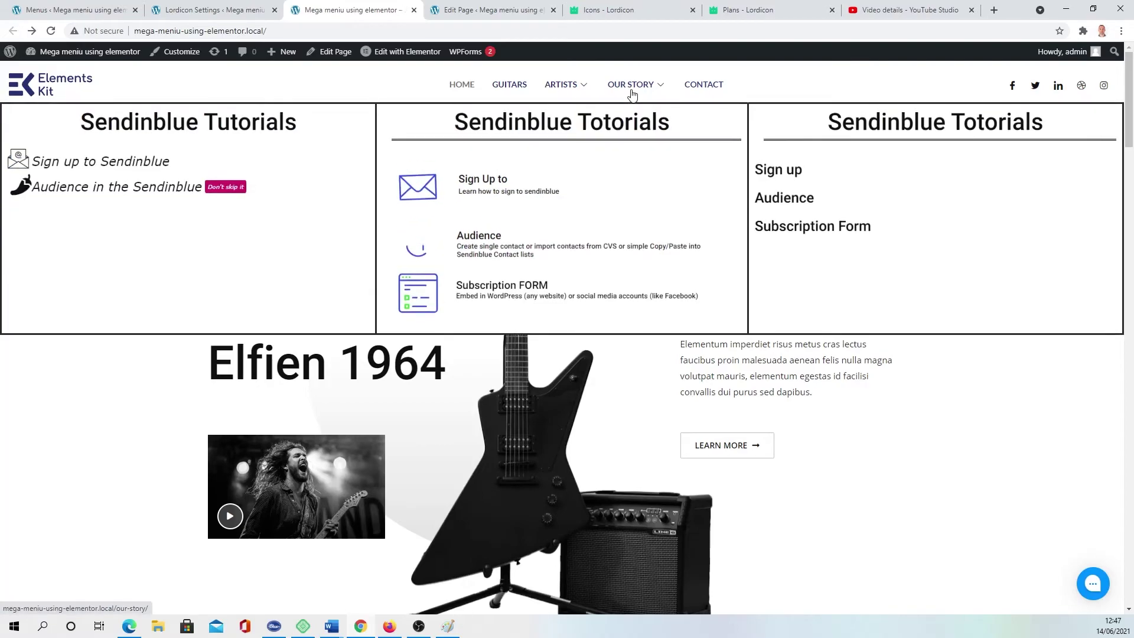
{"action": "mouse_move", "coordinate": [559, 86]}
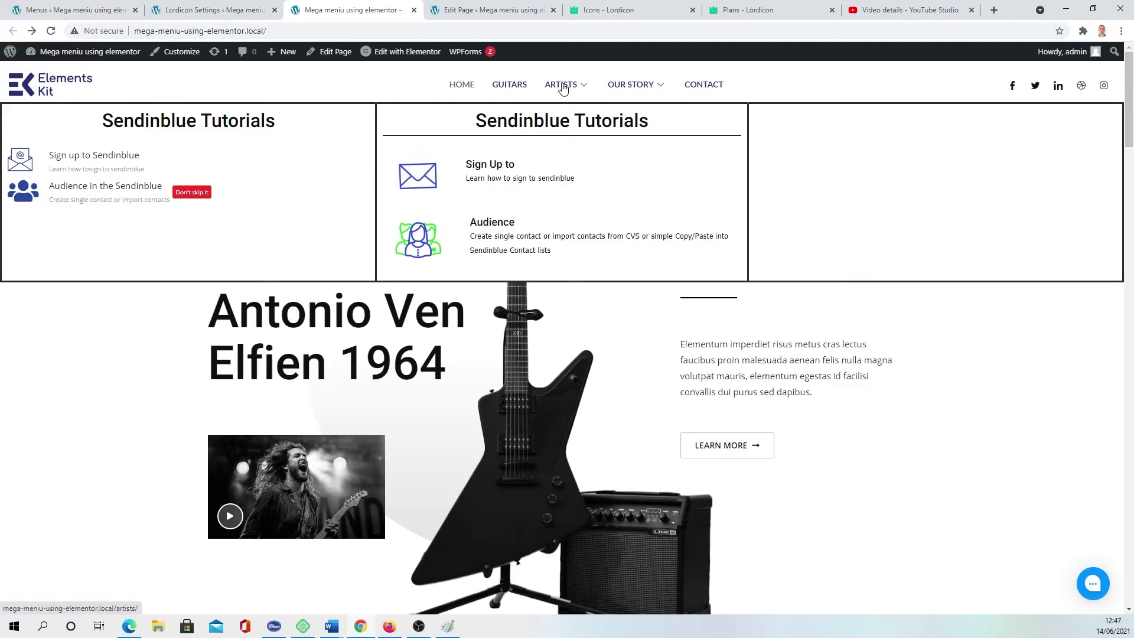
{"action": "left_click", "coordinate": [74, 10]}
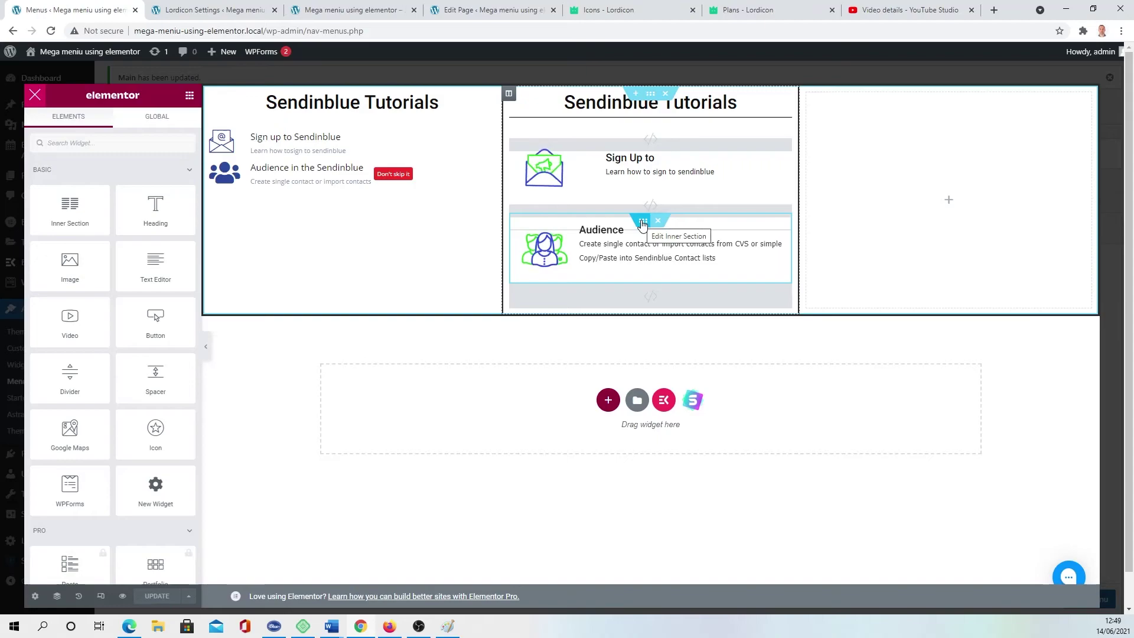
Duplicate the Audience row as a Subscription FORM row with the form icon shortcode.
{"action": "right_click", "coordinate": [643, 225]}
{"action": "left_click", "coordinate": [662, 248]}
{"action": "left_click_drag", "start_coordinate": [643, 266], "coordinate": [637, 313]}
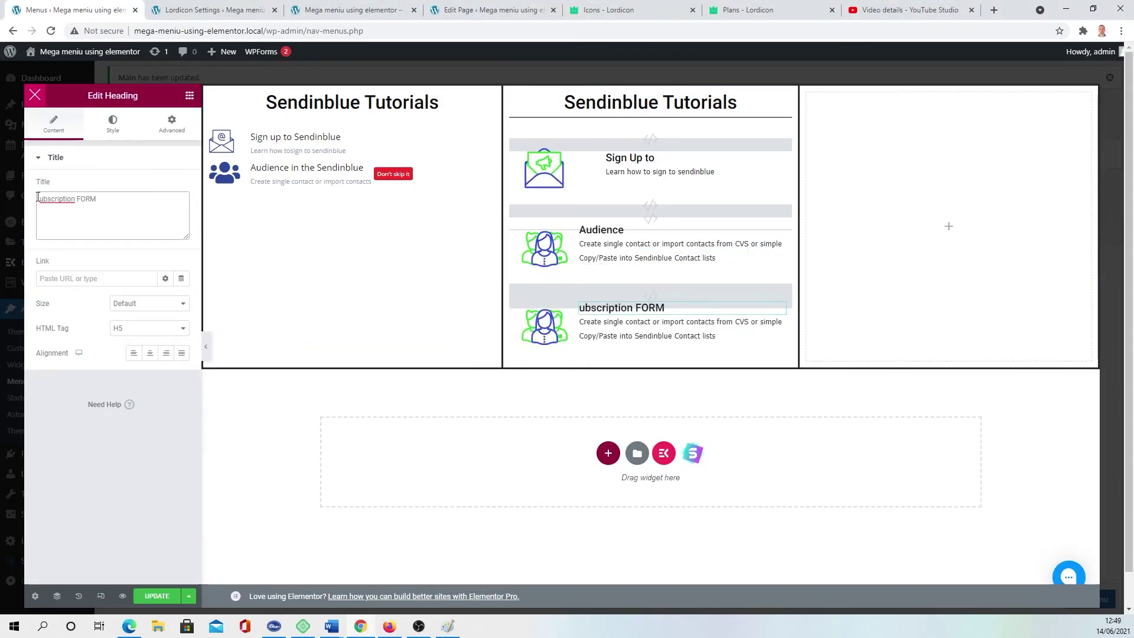
{"action": "left_click", "coordinate": [37, 199]}
{"action": "type", "text": "Subscription FORM"}
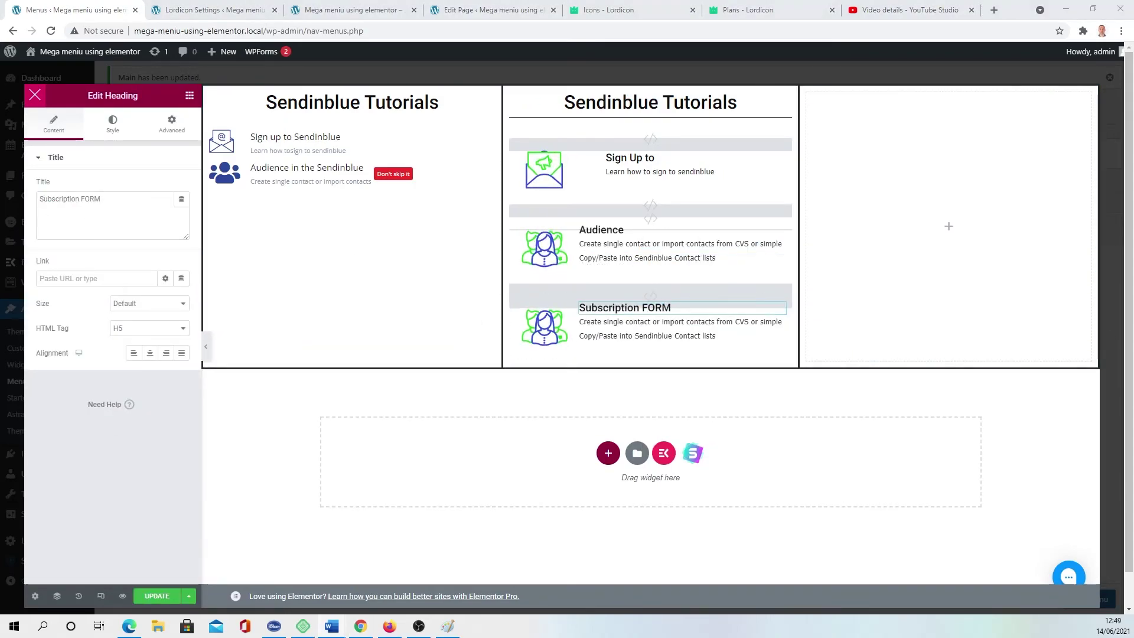
{"action": "left_click", "coordinate": [679, 336]}
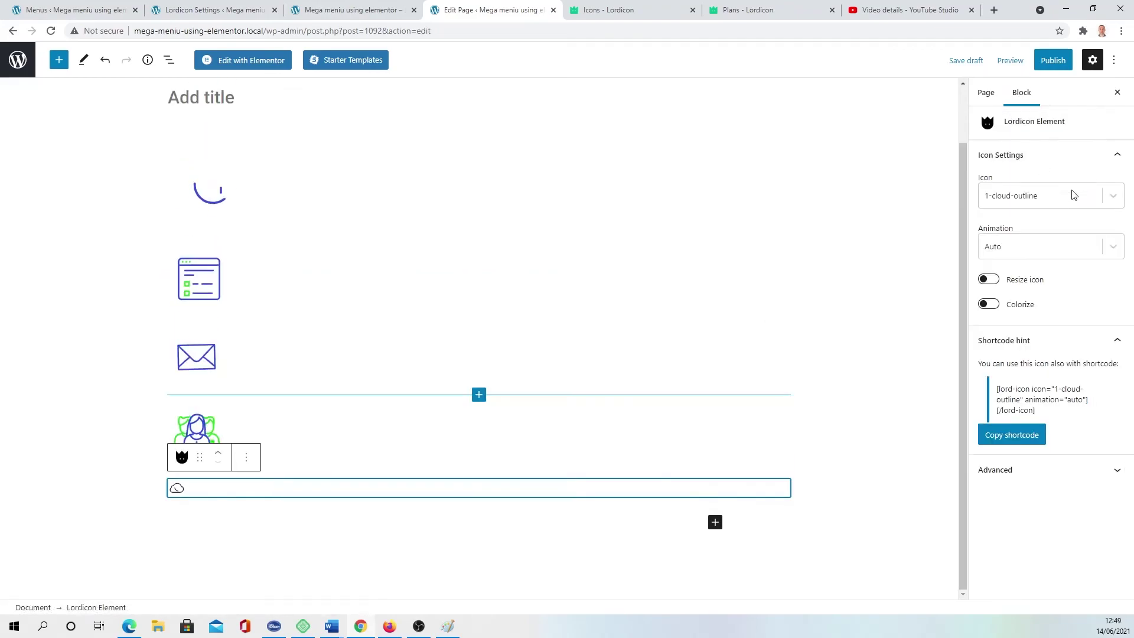
{"action": "left_click", "coordinate": [142, 7]}
{"action": "type", "text": "[lord-icon icon=\"1142-form-sheet-questionnaire-outline-edited\" animation=\"auto\" size=\"108\" palette=\"#364fdf;#2cdf24\"][/lord-icon]"}
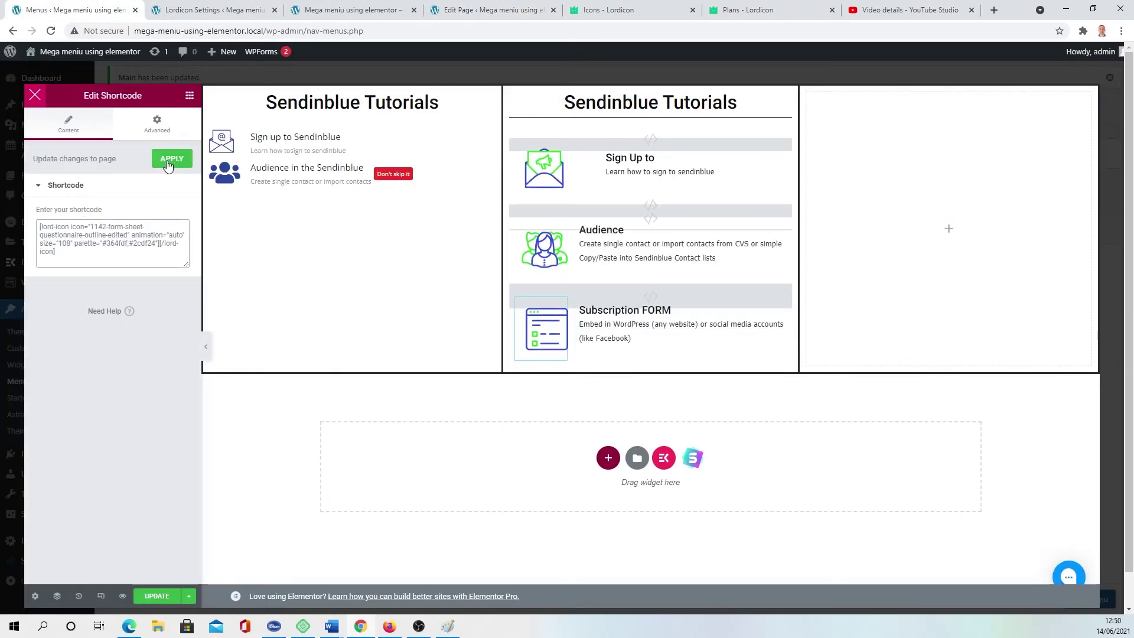
{"action": "left_click", "coordinate": [169, 163]}
Add an HTML widget holding the opening <a href> tag with the video URL.
{"action": "left_click", "coordinate": [248, 121]}
{"action": "left_click", "coordinate": [167, 89]}
{"action": "scroll", "coordinate": [649, 295], "scroll_direction": "down", "scroll_amount": 1}
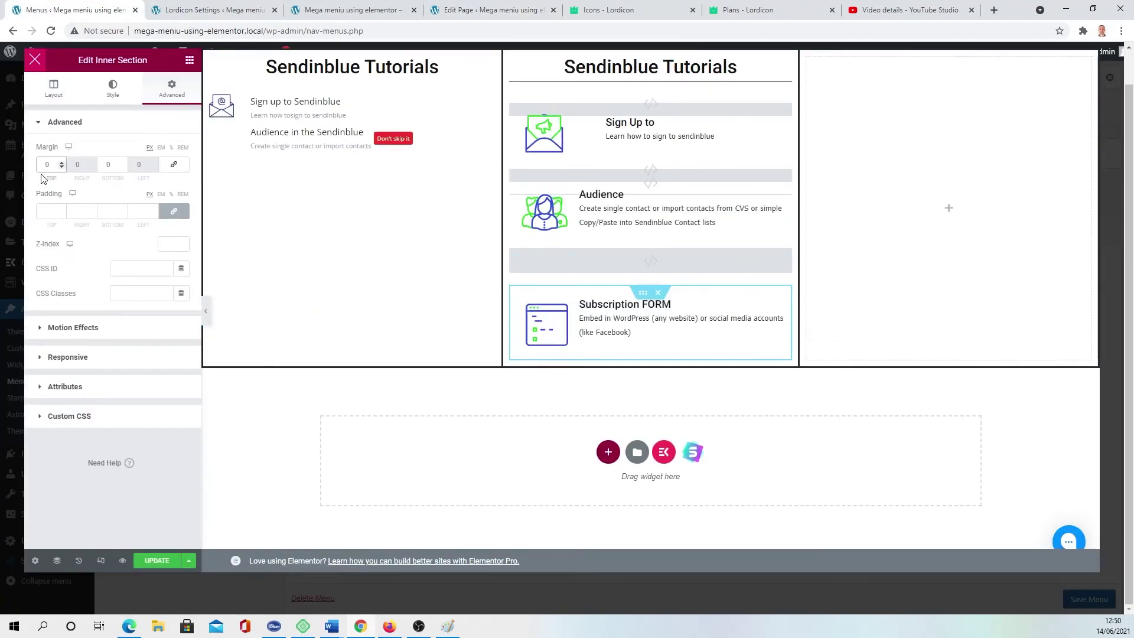
{"action": "left_click", "coordinate": [189, 59]}
{"action": "type", "text": "html"}
{"action": "left_click_drag", "start_coordinate": [70, 171], "coordinate": [652, 298]}
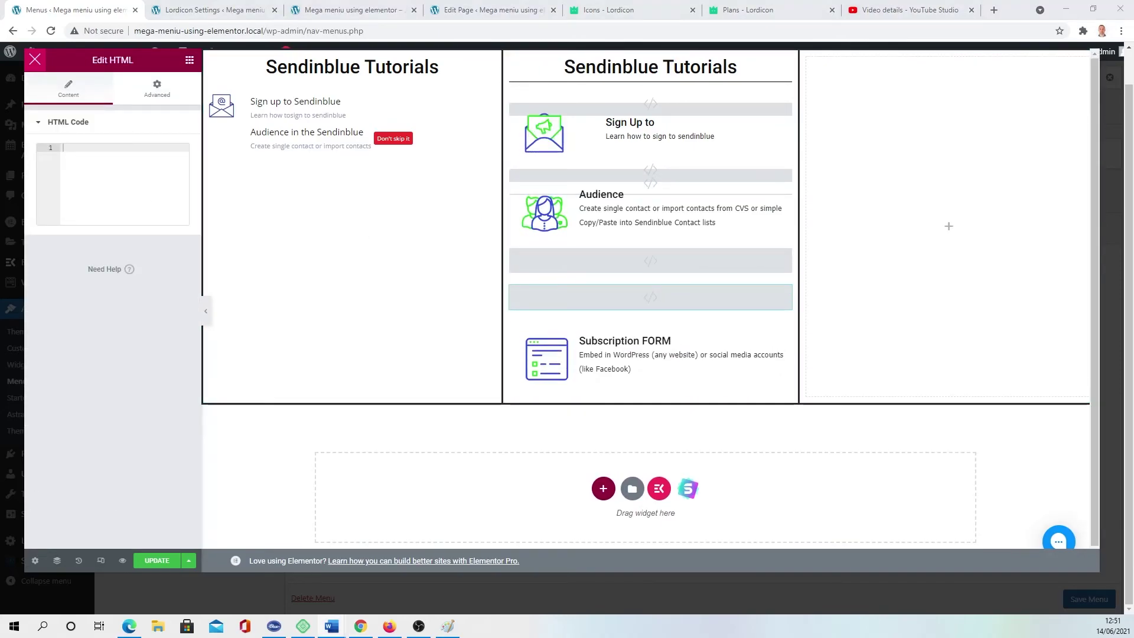
{"action": "type", "text": "<a href=\"https://youtu.be/7FmFb9WPGFE\">"}
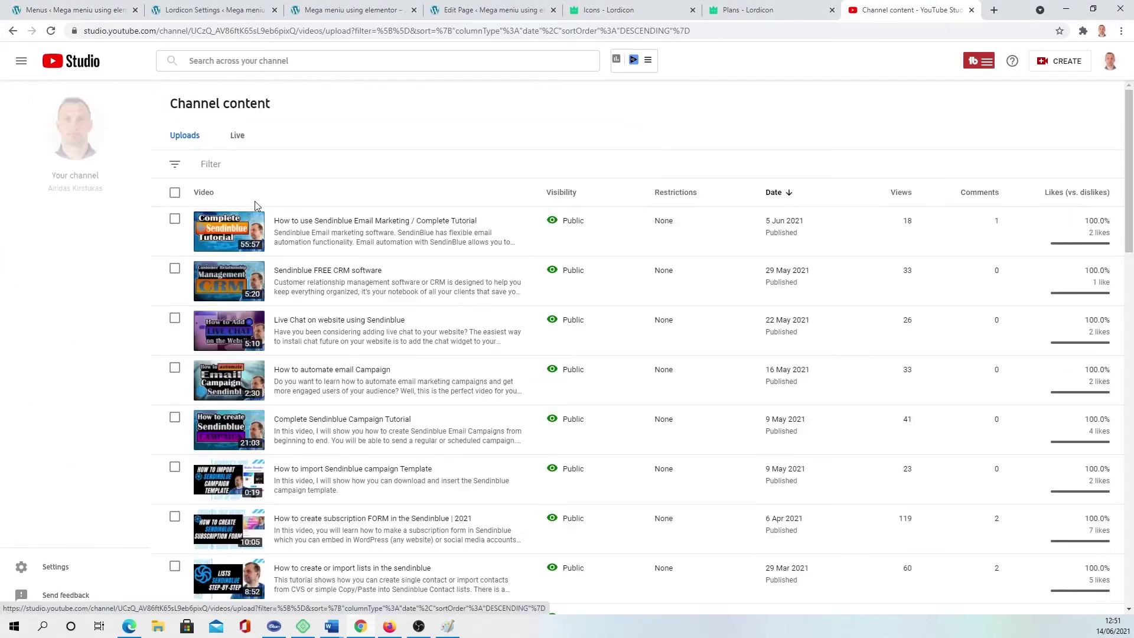
Add an HTML widget with </a> below Subscription FORM and set the section's top margin to -50.
{"action": "scroll", "coordinate": [295, 354], "scroll_direction": "down", "scroll_amount": 3}
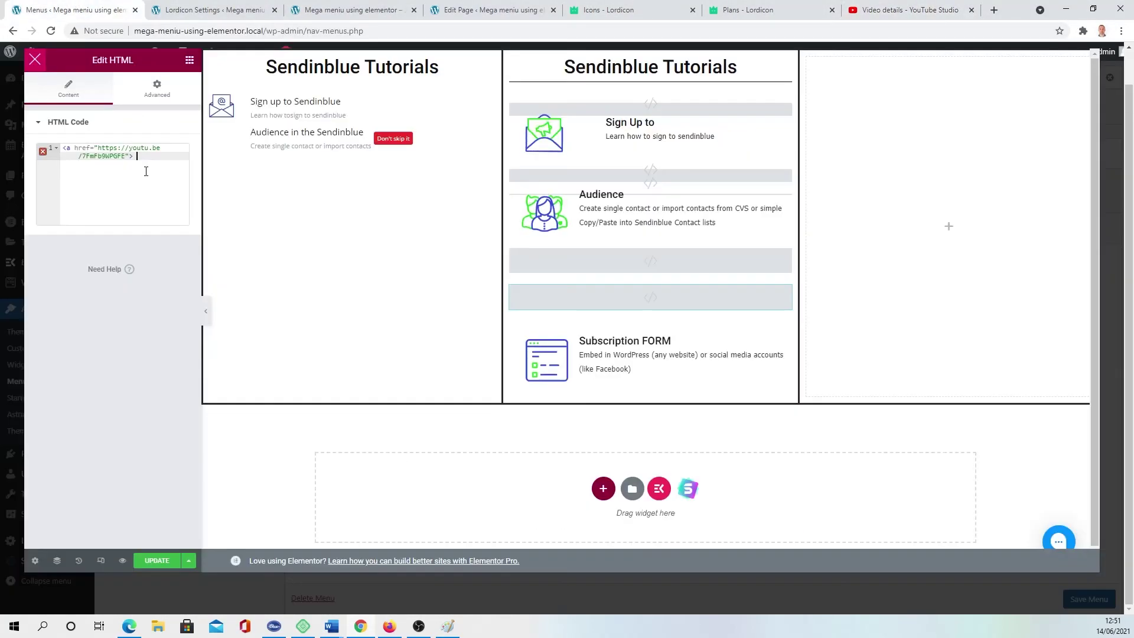
{"action": "left_click", "coordinate": [189, 59]}
{"action": "left_click_drag", "start_coordinate": [71, 142], "coordinate": [650, 409]}
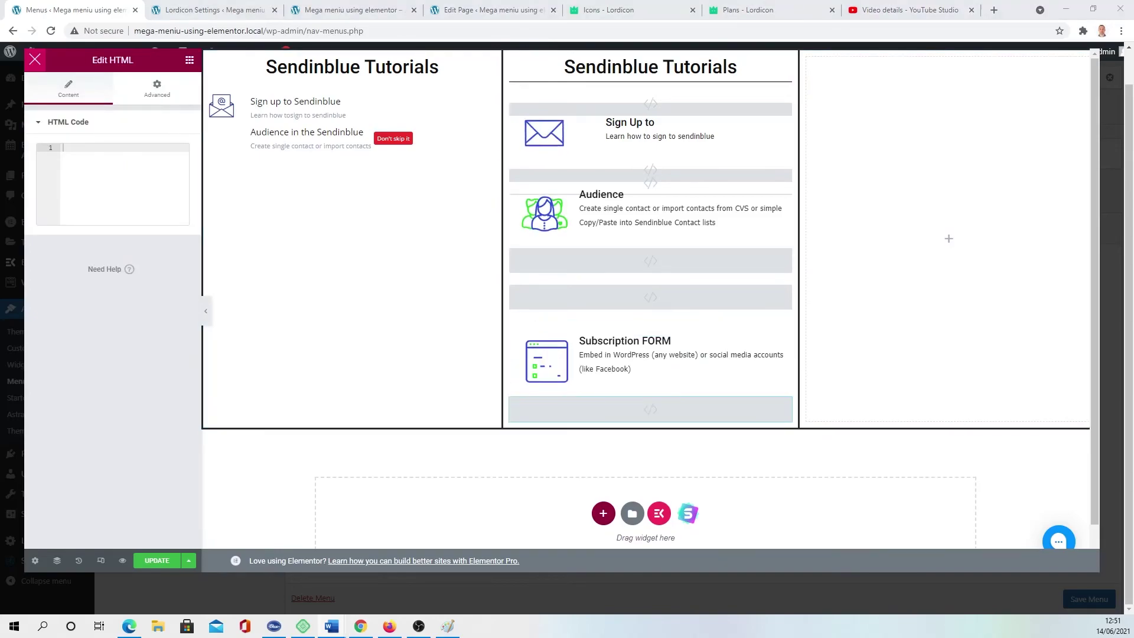
{"action": "type", "text": "</a>"}
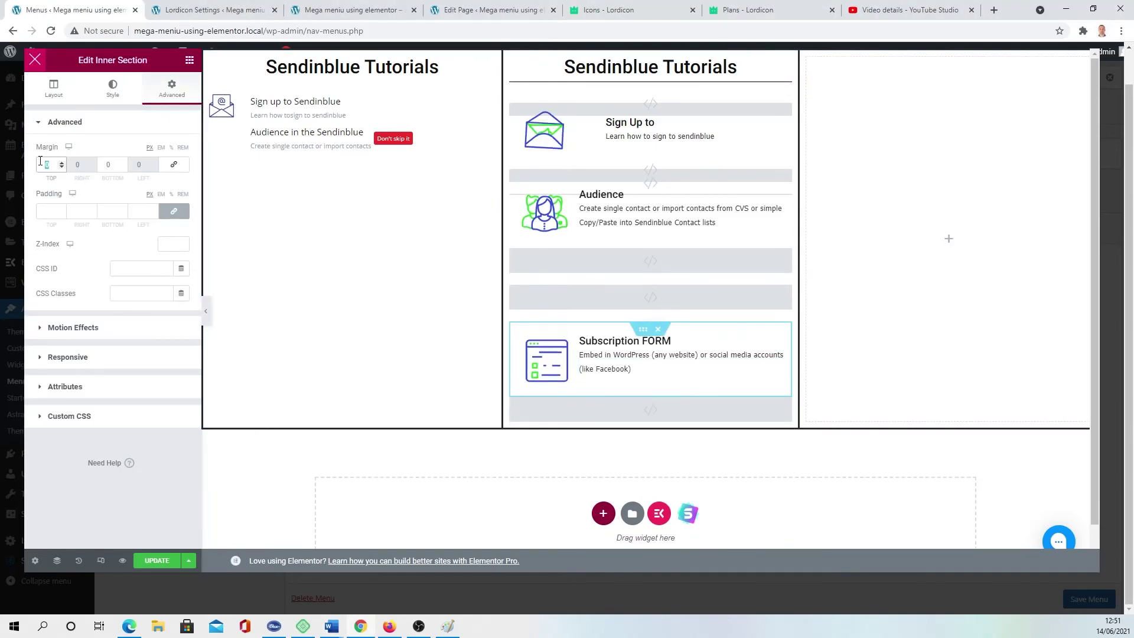
{"action": "left_click", "coordinate": [62, 167]}
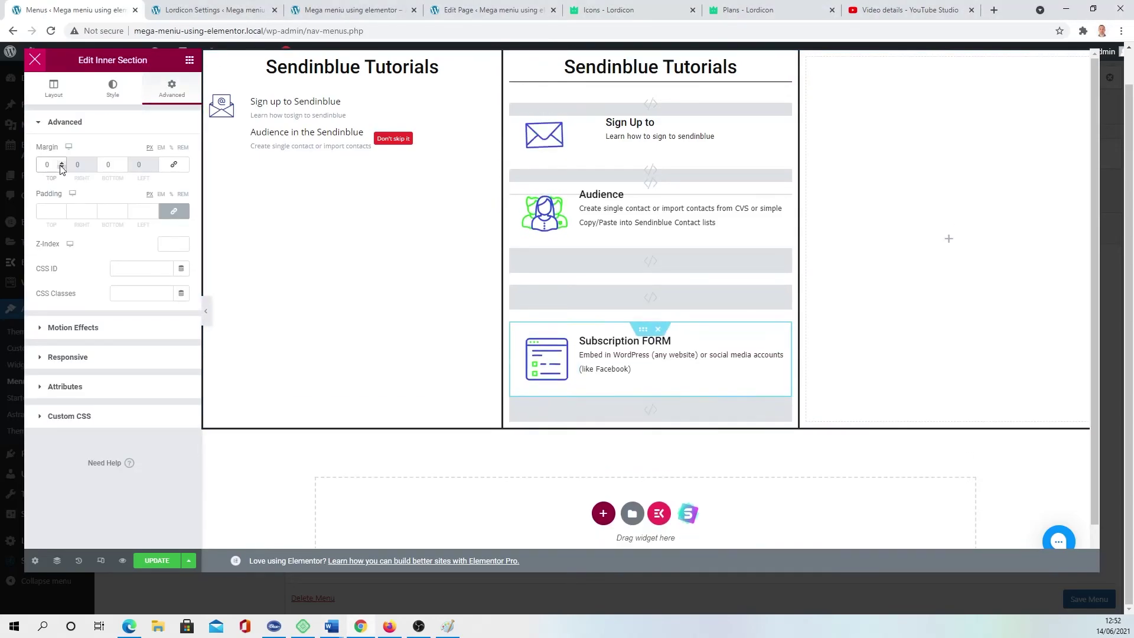
{"action": "key", "text": "ctrl+z"}
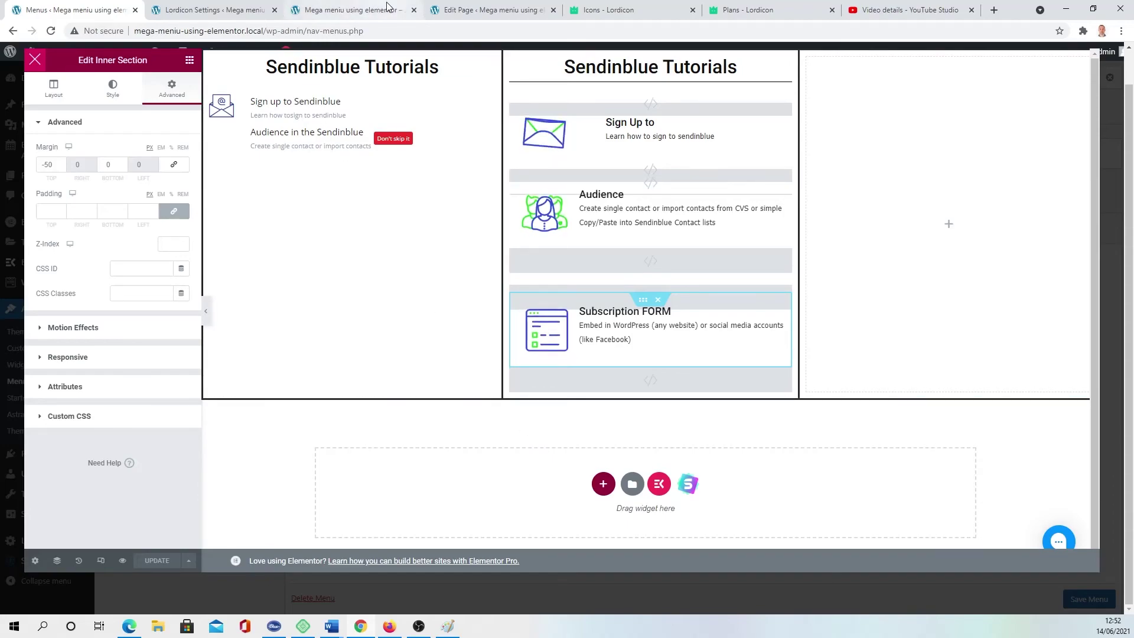
Test the Subscription FORM link in the live mega menu.
{"action": "left_click", "coordinate": [355, 10]}
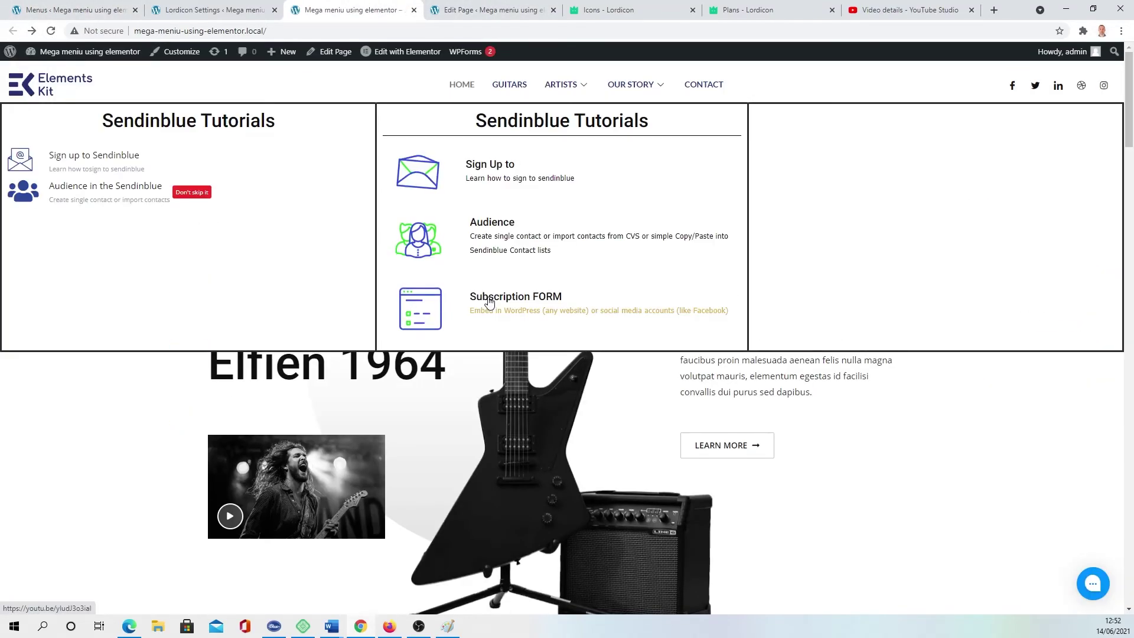
{"action": "left_click", "coordinate": [478, 298]}
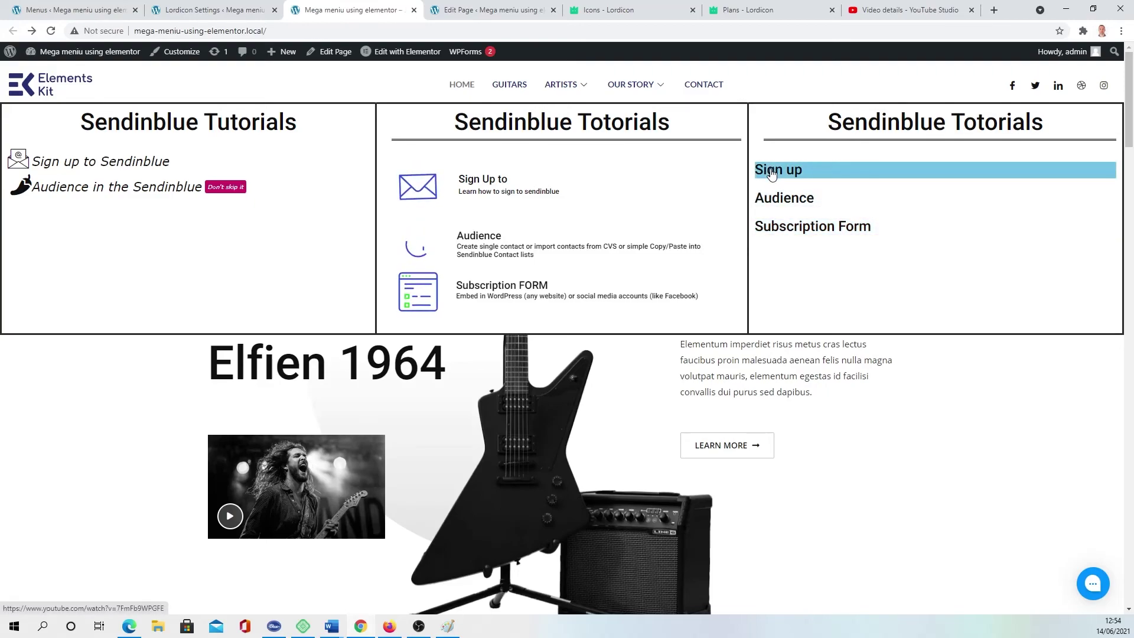
Copy the Sendinblue Tutorials heading and its divider into the third column.
{"action": "key", "text": "ctrl+shift+Tab"}
{"action": "key", "text": "ctrl+shift+Tab"}
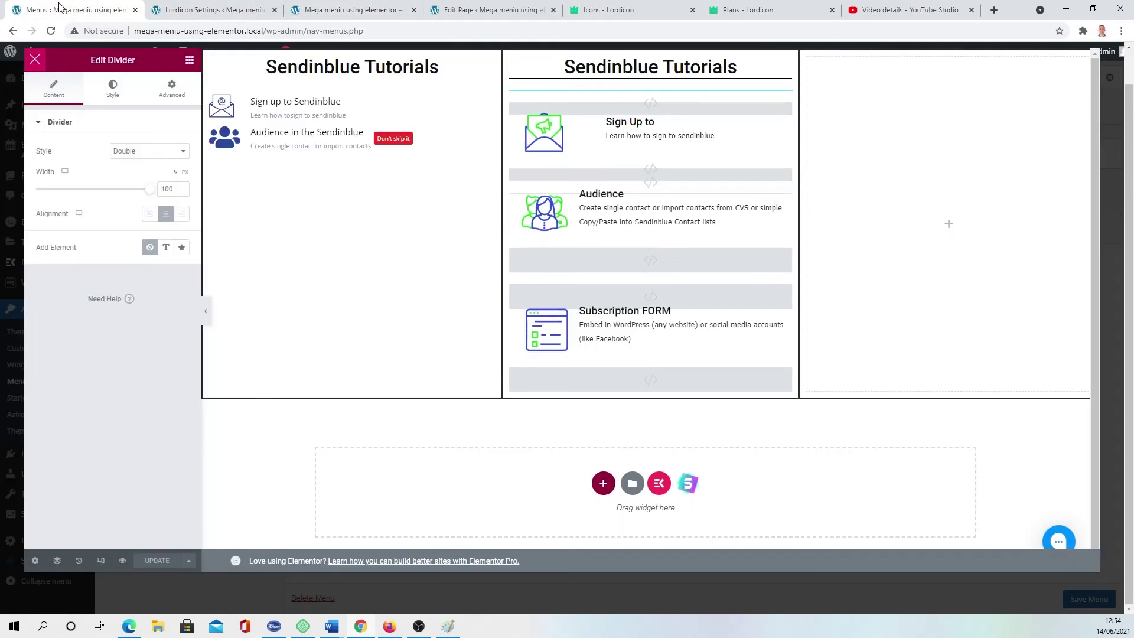
{"action": "left_click", "coordinate": [701, 71]}
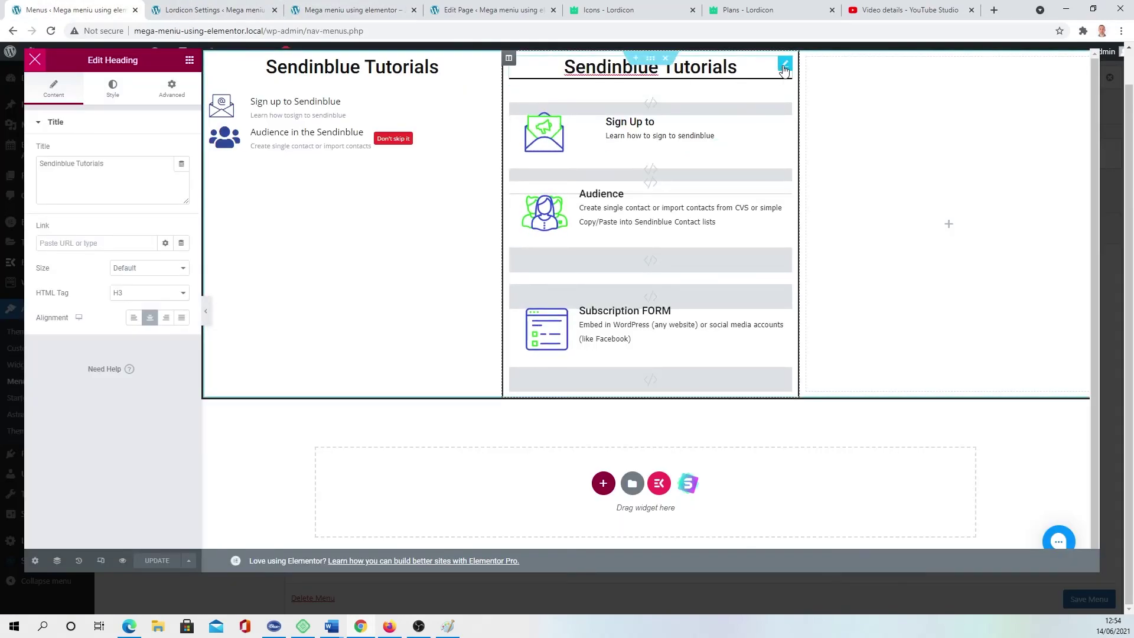
{"action": "right_click", "coordinate": [801, 69]}
{"action": "left_click", "coordinate": [845, 116]}
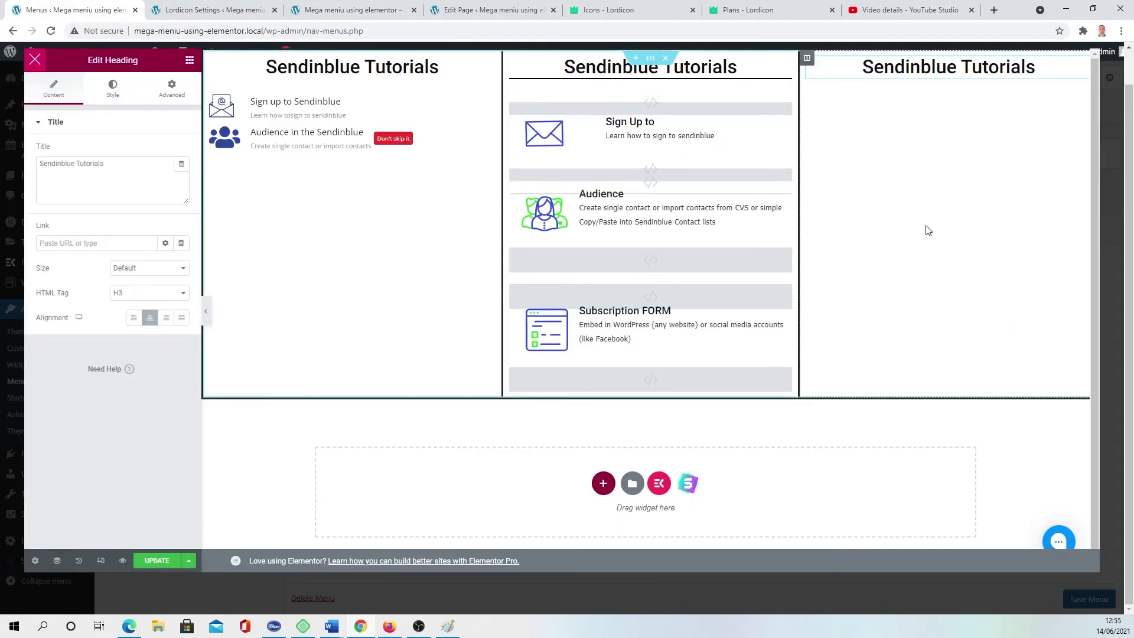
{"action": "right_click", "coordinate": [785, 79]}
{"action": "left_click", "coordinate": [817, 131]}
{"action": "right_click", "coordinate": [827, 89]}
{"action": "left_click", "coordinate": [838, 132]}
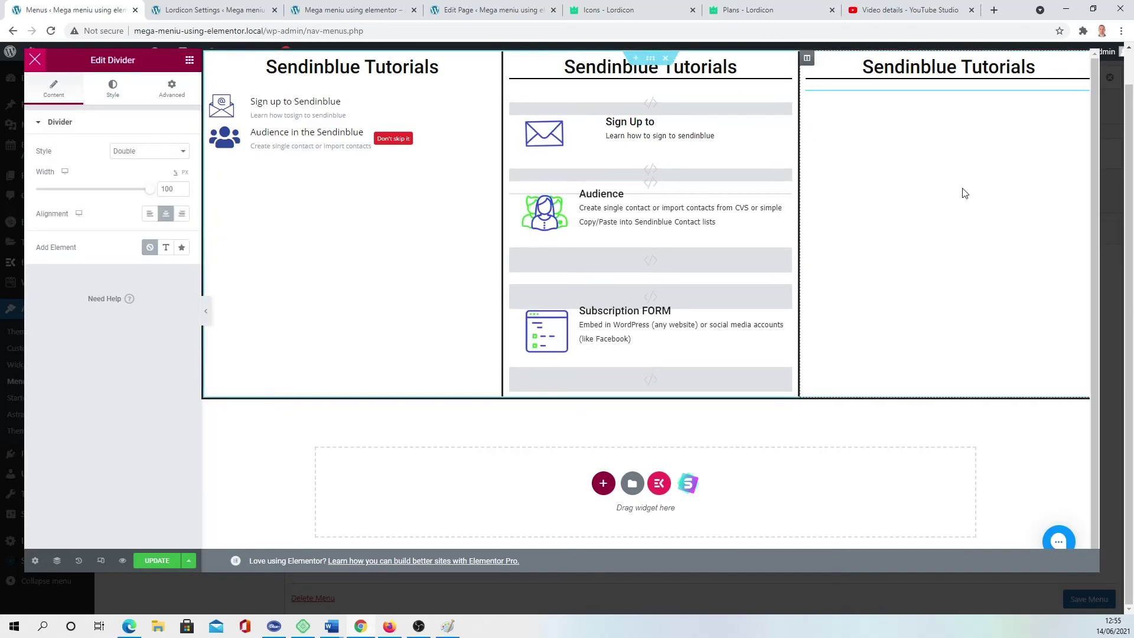
Add an H5 Sign Up to heading below the third column's divider.
{"action": "left_click", "coordinate": [189, 59]}
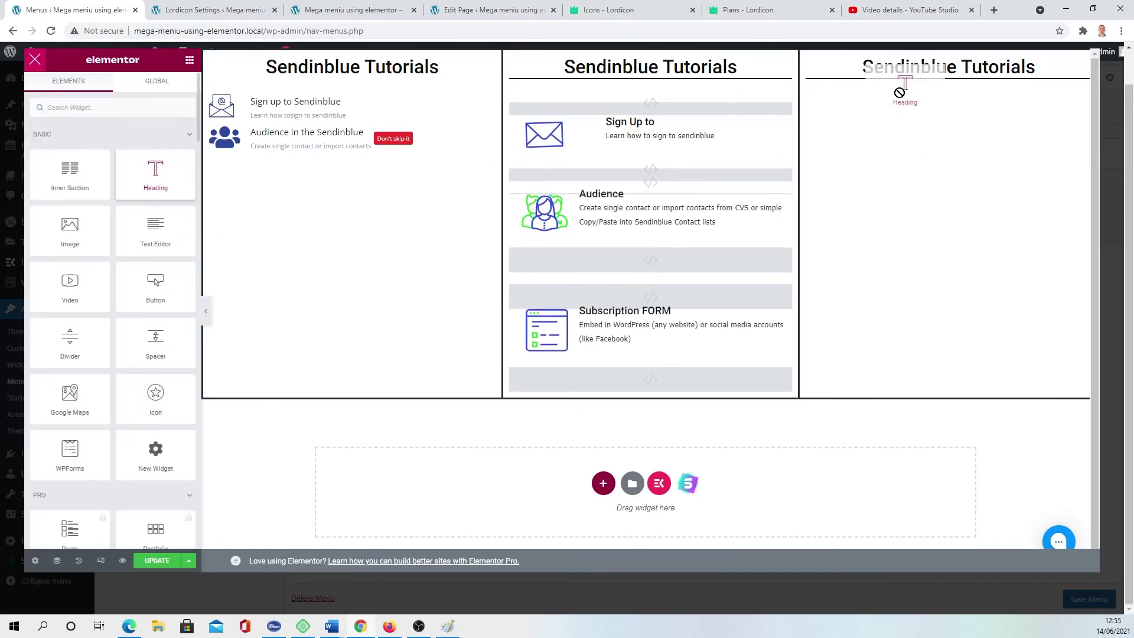
{"action": "left_click_drag", "start_coordinate": [899, 93], "coordinate": [898, 94]}
{"action": "left_click", "coordinate": [157, 327]}
{"action": "left_click", "coordinate": [119, 378]}
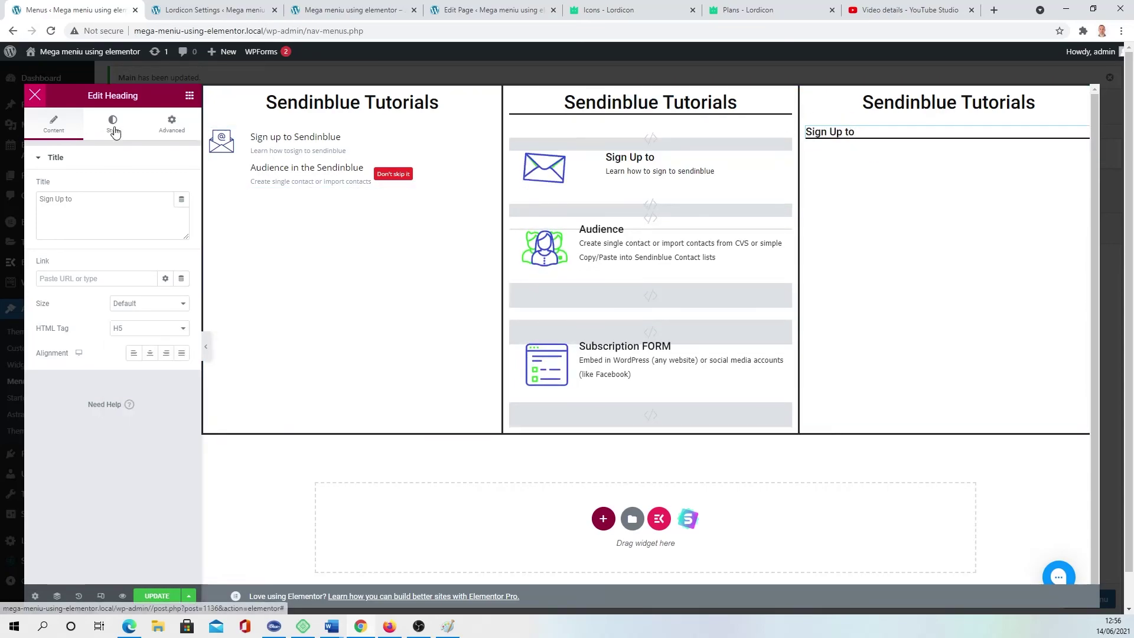
Give the heading a light blue classic background colour on hover.
{"action": "left_click", "coordinate": [113, 125]}
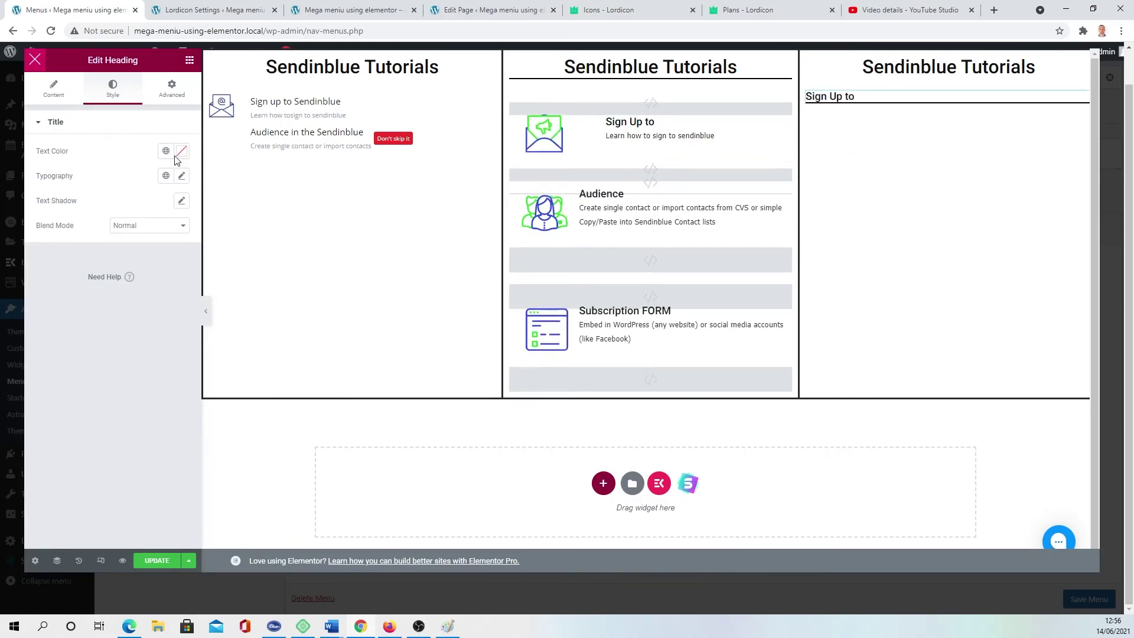
{"action": "left_click", "coordinate": [171, 89]}
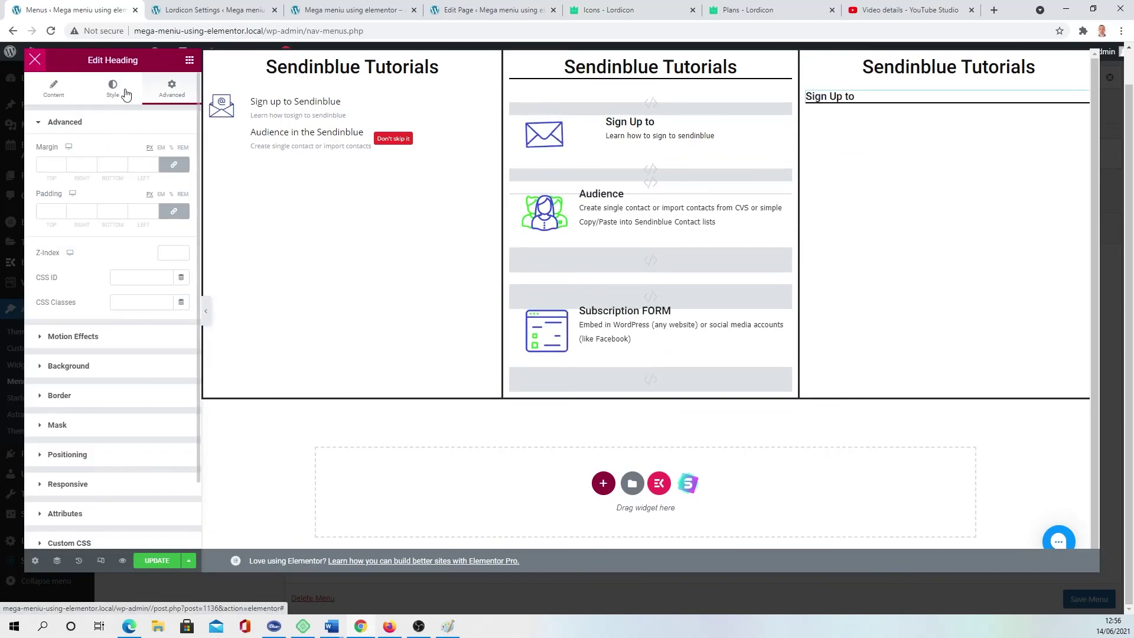
{"action": "left_click", "coordinate": [50, 367]}
{"action": "left_click", "coordinate": [163, 212]}
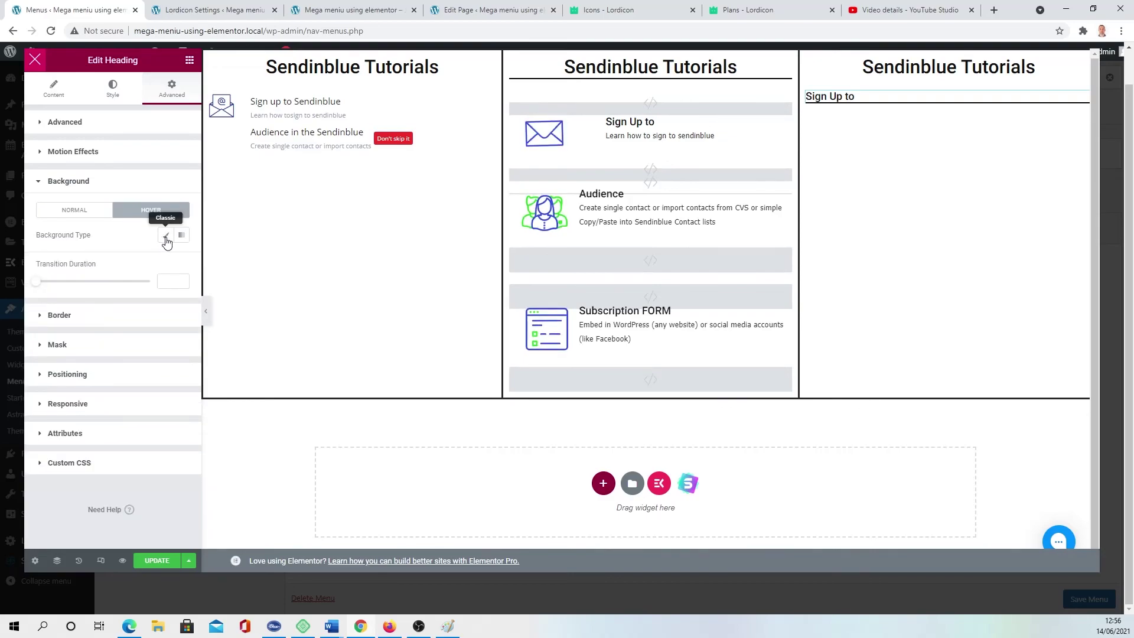
{"action": "left_click", "coordinate": [166, 240]}
{"action": "left_click", "coordinate": [166, 259]}
{"action": "left_click", "coordinate": [87, 399]}
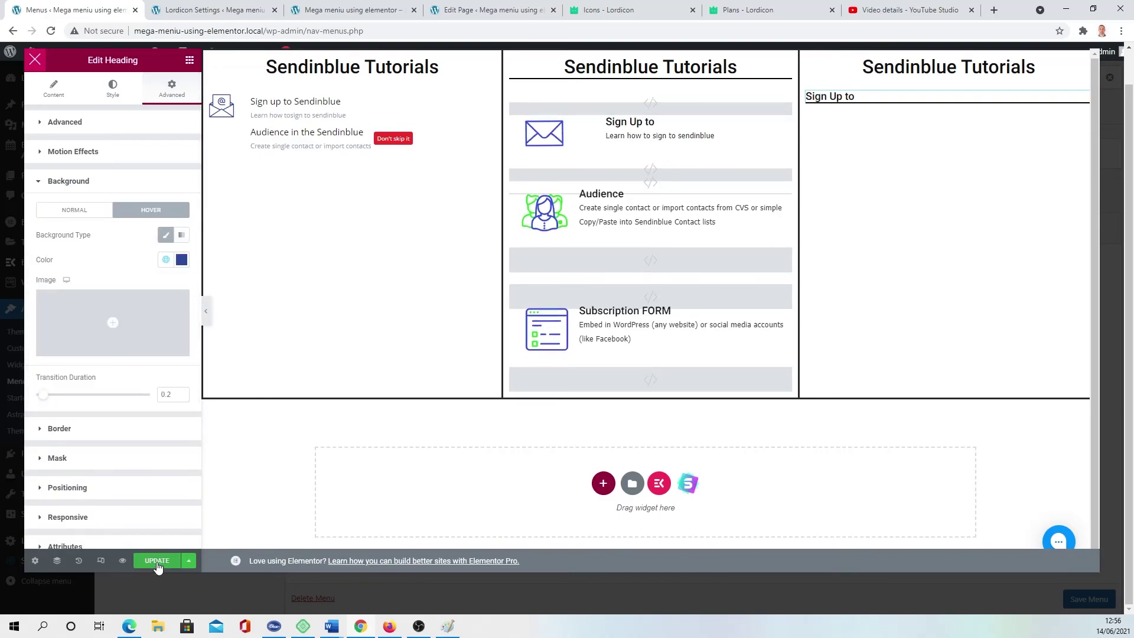
{"action": "left_click", "coordinate": [181, 260]}
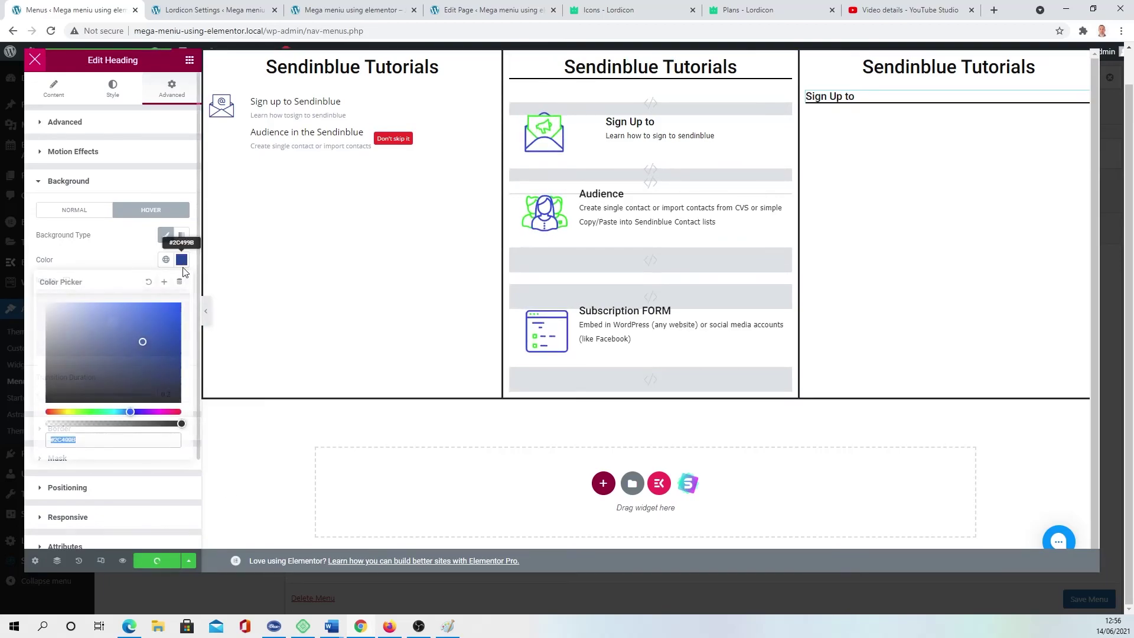
{"action": "left_click", "coordinate": [107, 329]}
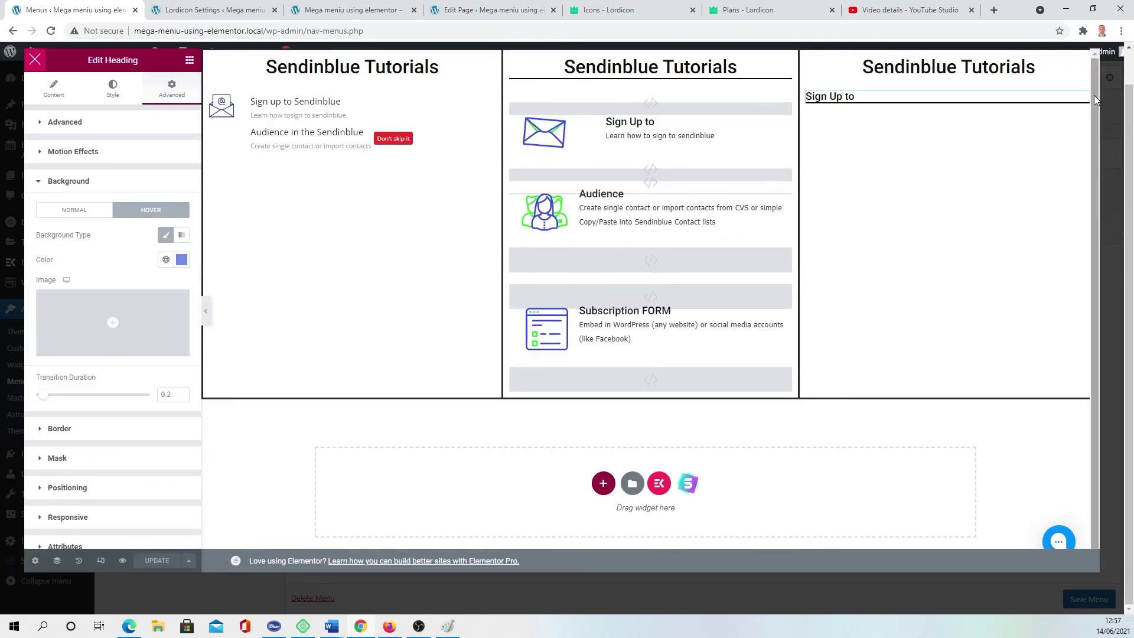
Duplicate the heading, rename the copy Audience, and reposition the divider.
{"action": "right_click", "coordinate": [1084, 100]}
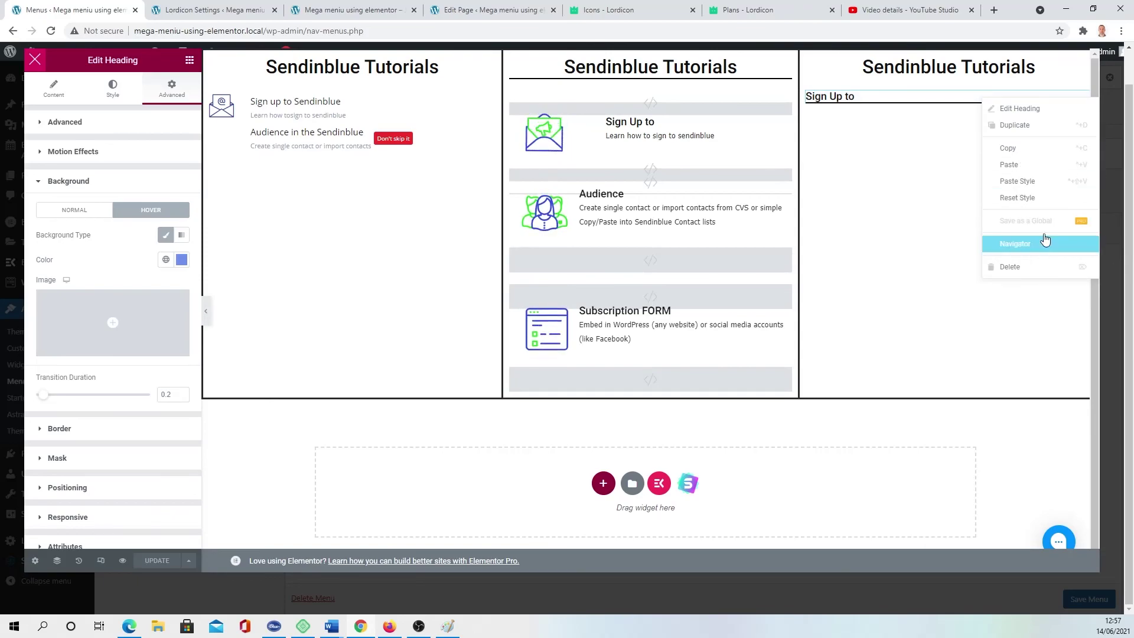
{"action": "left_click", "coordinate": [1024, 125]}
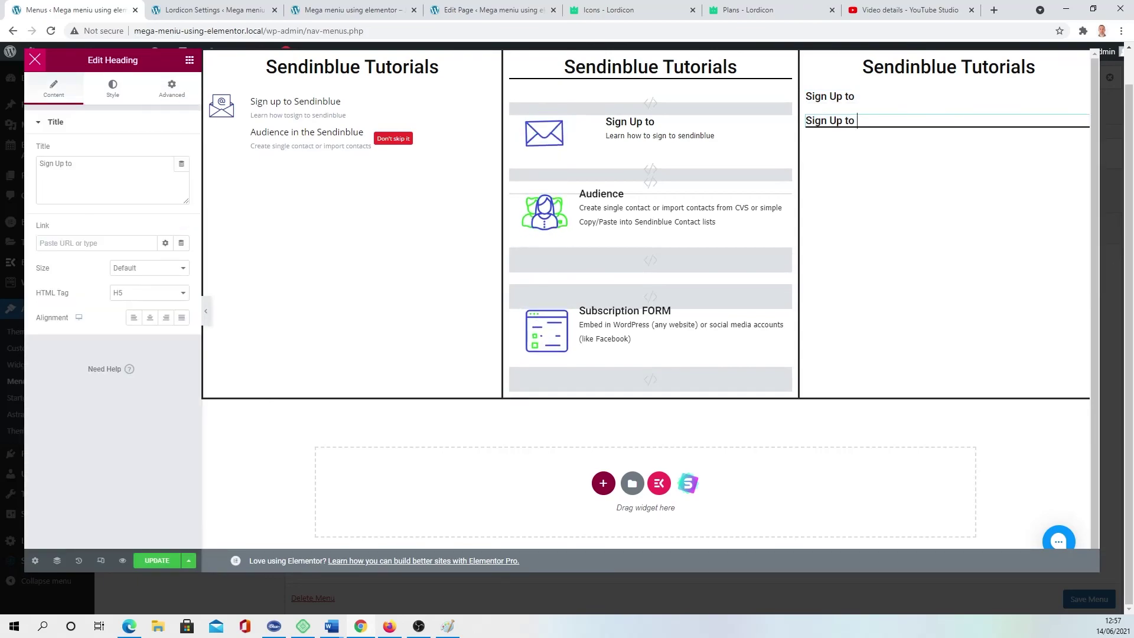
{"action": "key", "text": "ctrl+a"}
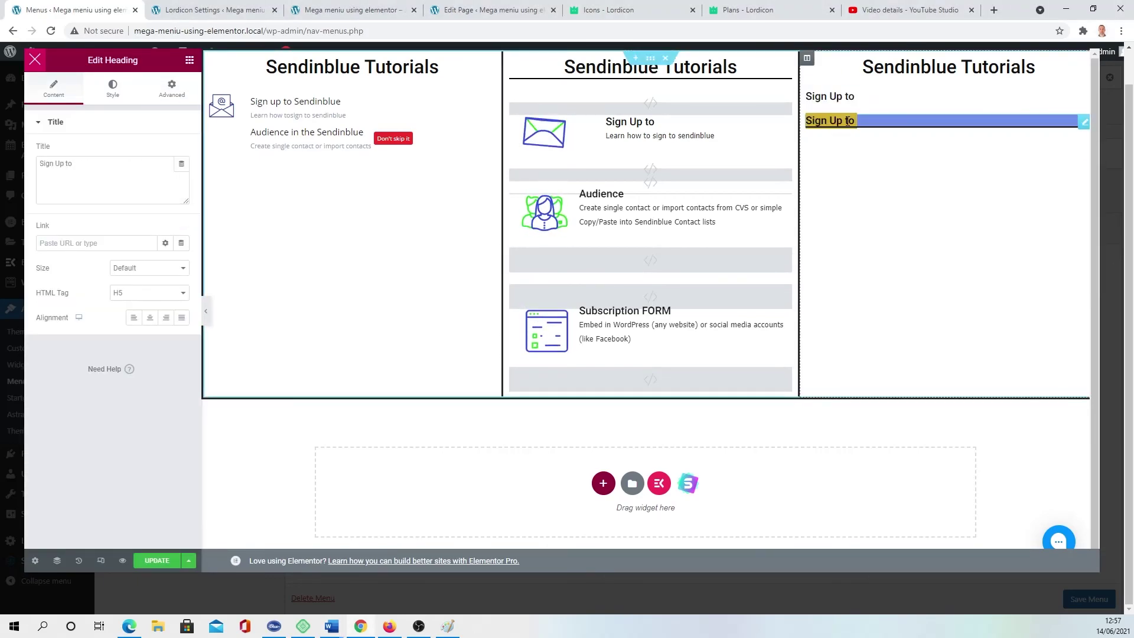
{"action": "left_click", "coordinate": [63, 162]}
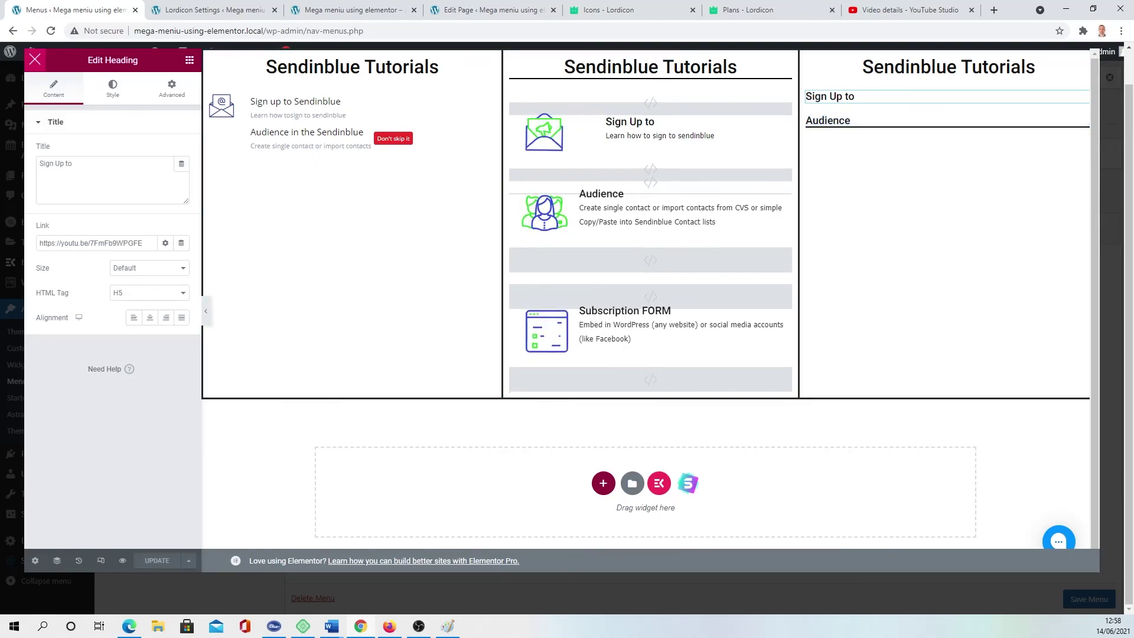
{"action": "left_click_drag", "start_coordinate": [1090, 126], "coordinate": [1089, 97]}
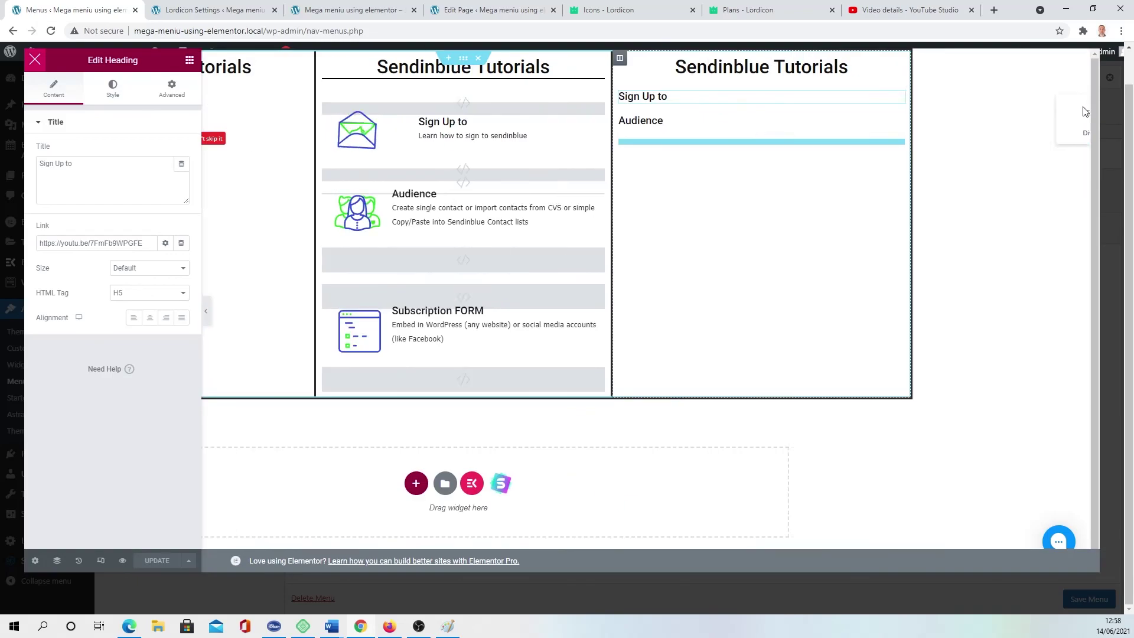
Reload the live site, open the ARTISTS mega menu, and follow the Sign Up to link.
{"action": "left_click", "coordinate": [351, 10]}
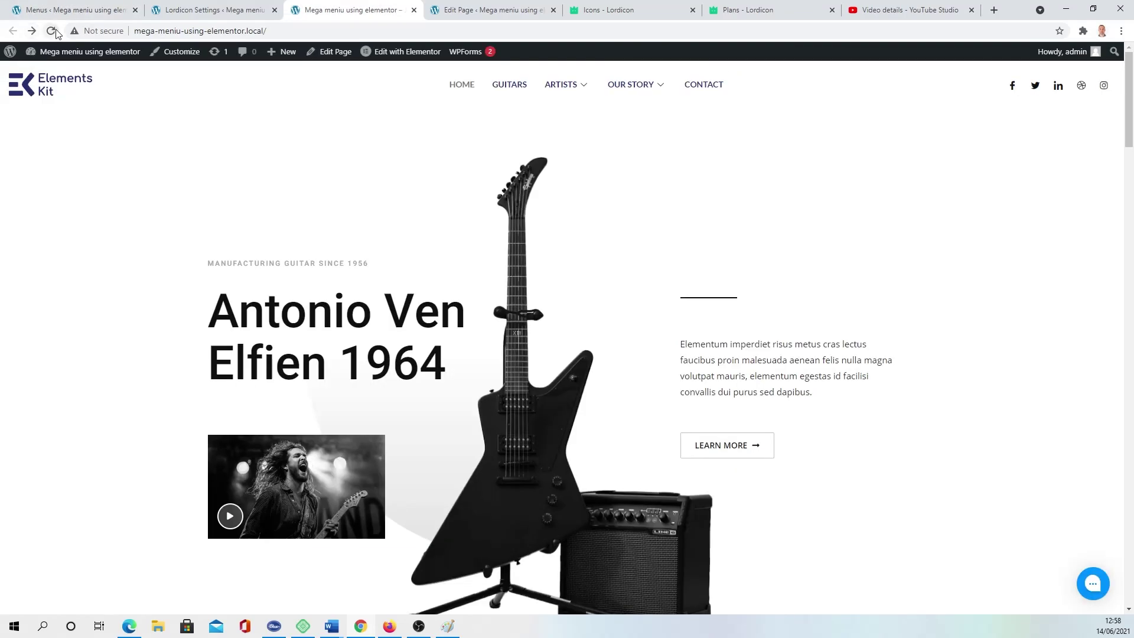
{"action": "left_click", "coordinate": [50, 31]}
{"action": "mouse_move", "coordinate": [568, 91]}
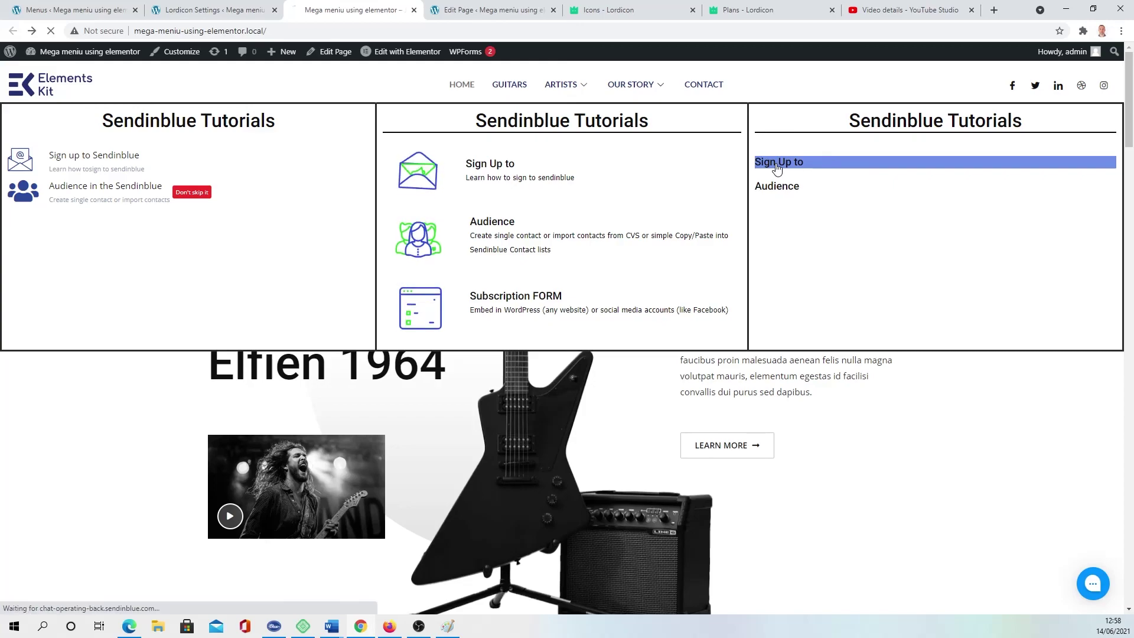
{"action": "left_click", "coordinate": [776, 167]}
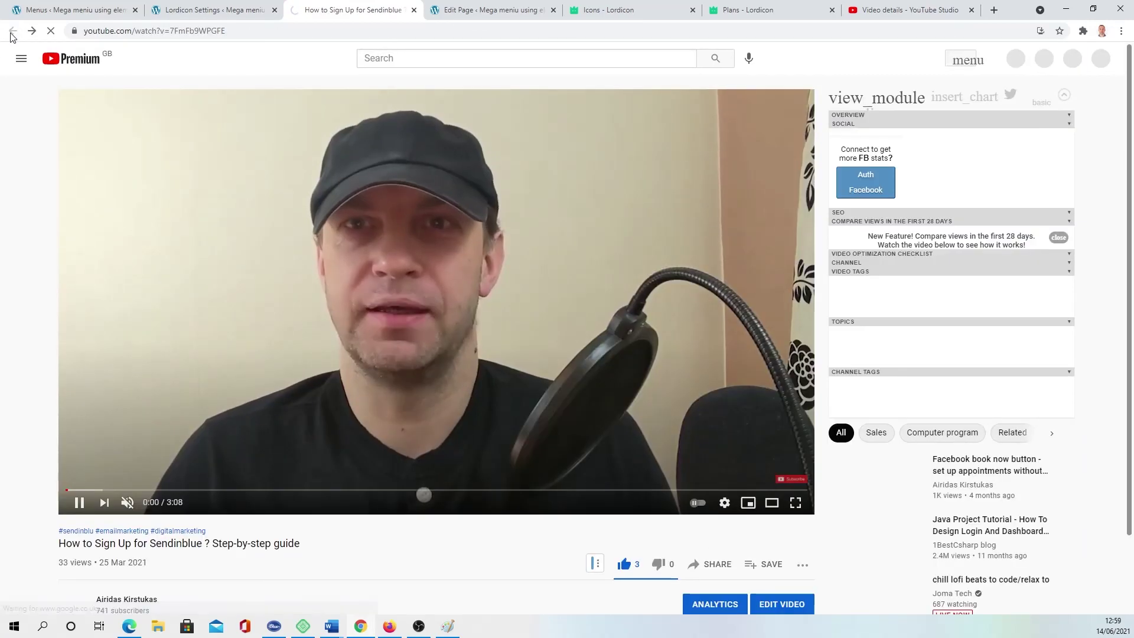